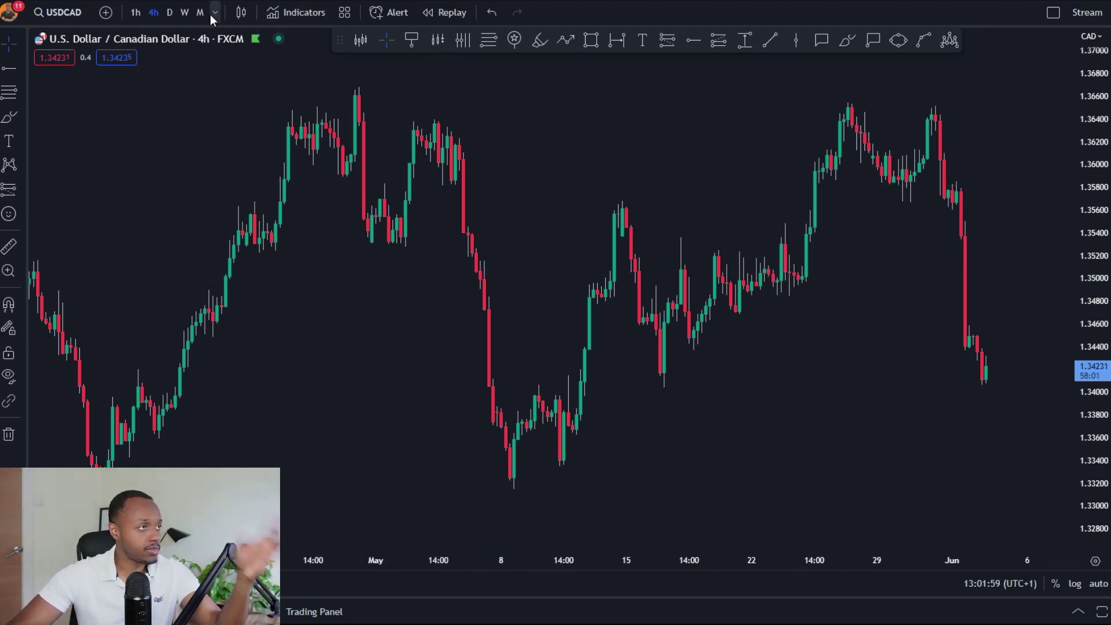
Review USDCAD on the daily timeframe and on the weekly timeframe from the 2021 low to the latest candles
left_click(170, 12)
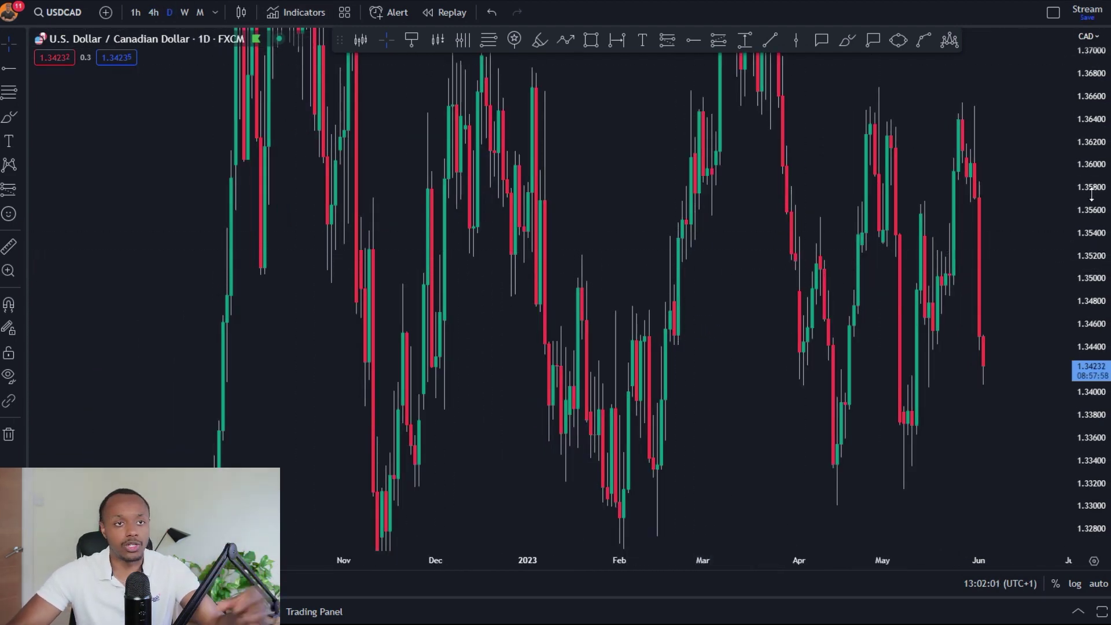
left_click_drag(1084, 243, 1041, 498)
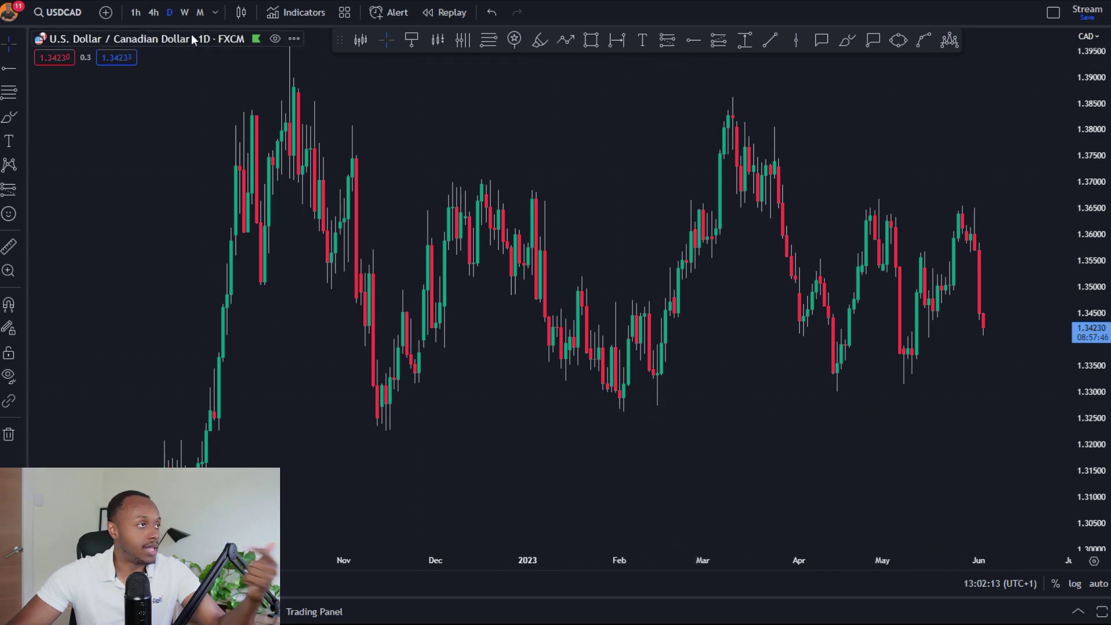
left_click(184, 16)
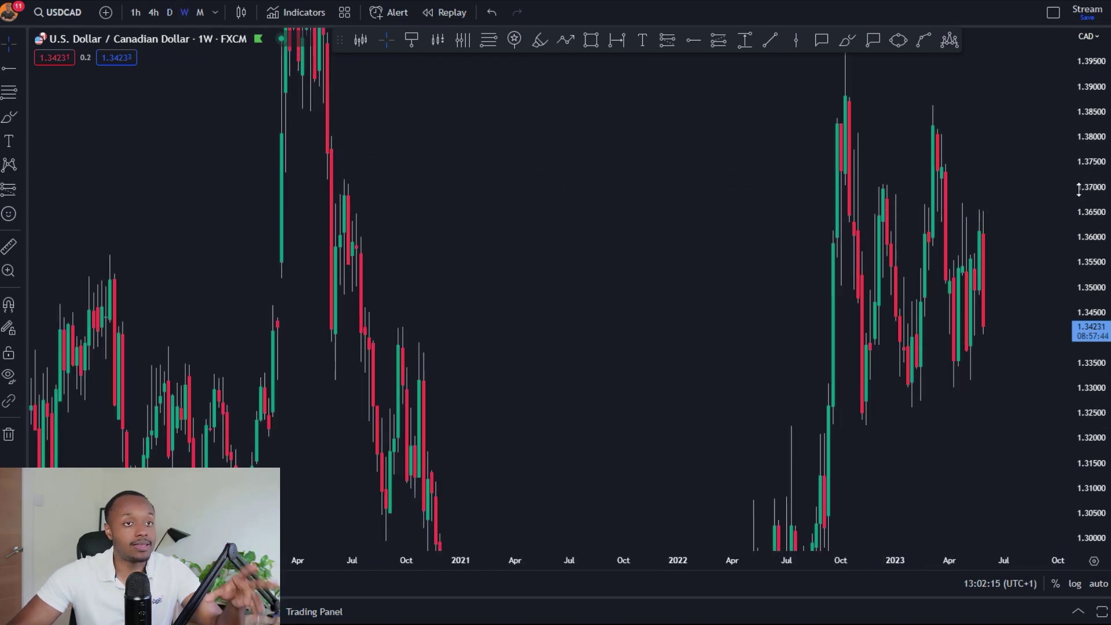
scroll(841, 330, "up", 4)
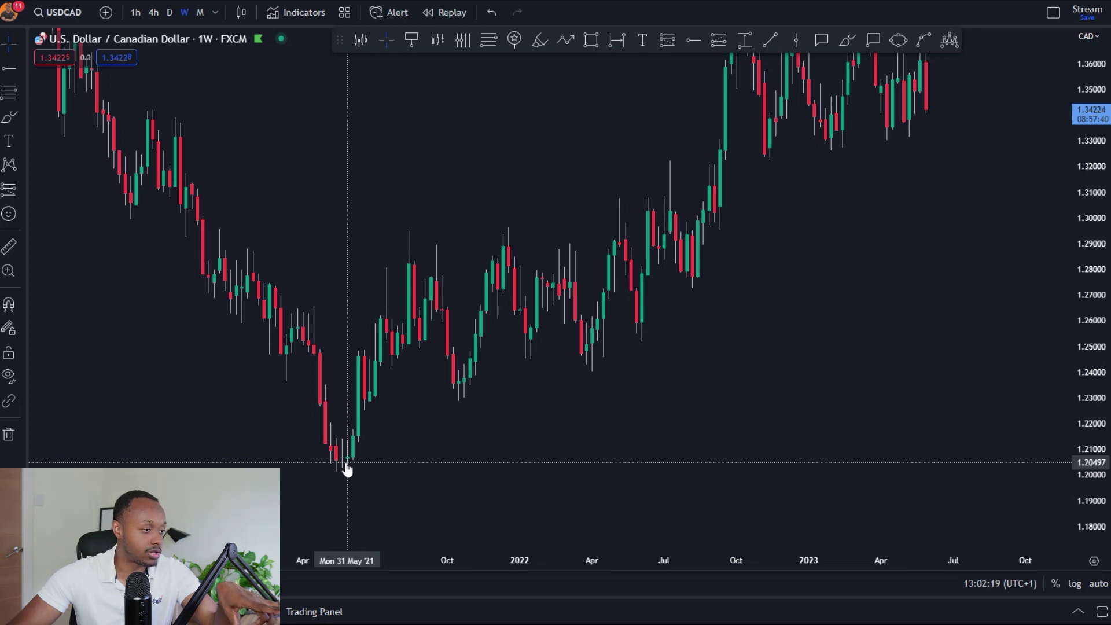
left_click_drag(346, 466, 332, 489)
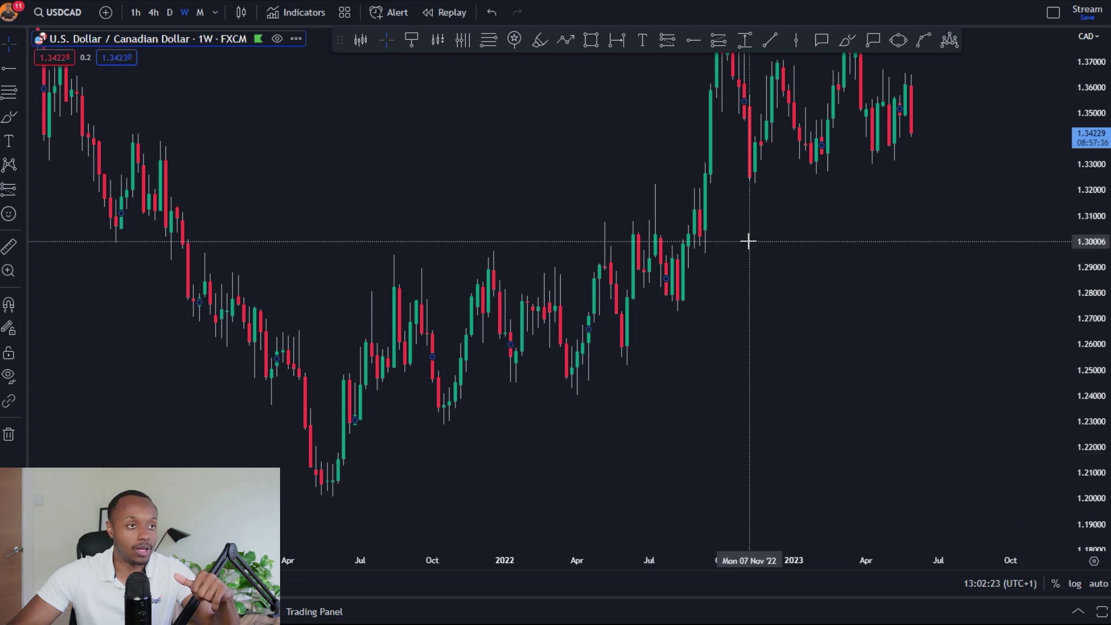
left_click_drag(747, 241, 692, 349)
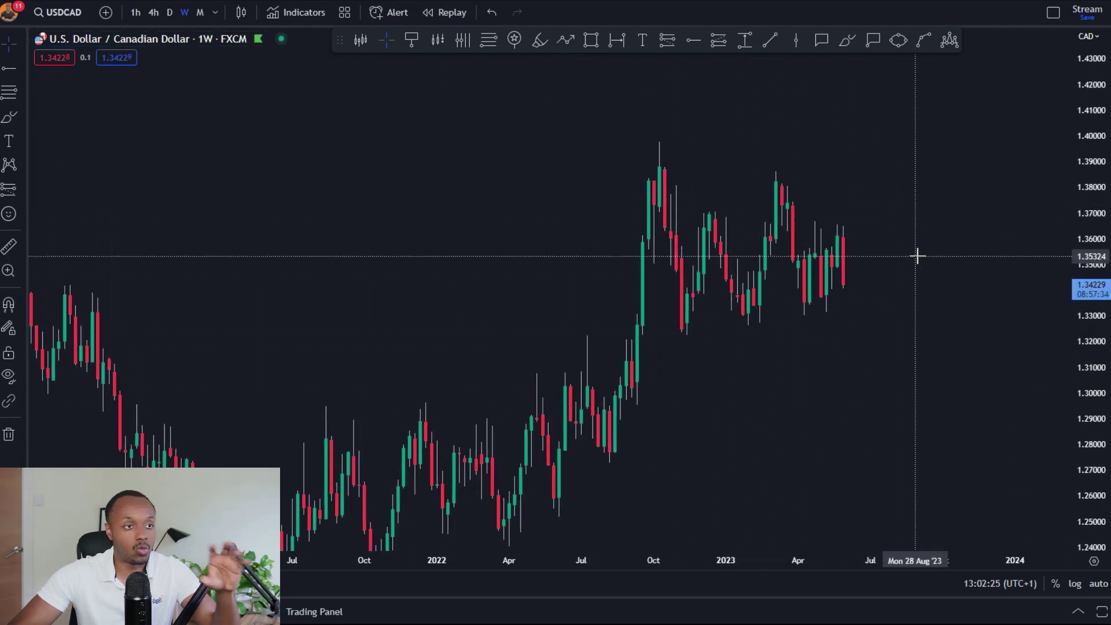
left_click_drag(865, 266, 857, 281)
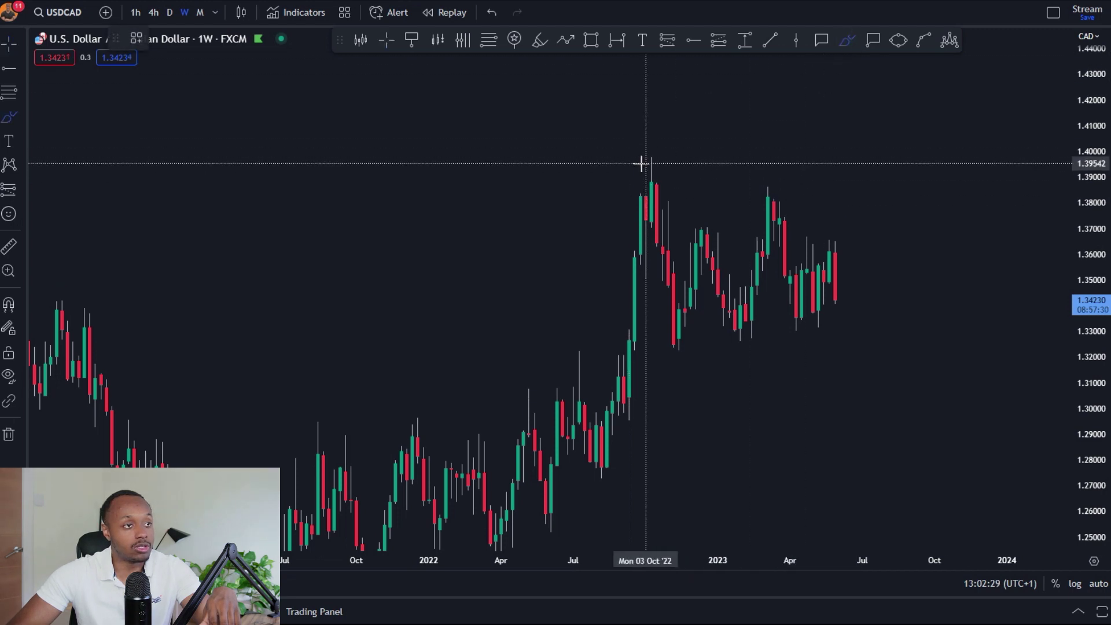
Brush lines above and below the weekly consolidation with an arrow projecting upward beyond it, and remove the drawings
left_click_drag(599, 181, 933, 174)
mouse_move(628, 338)
left_mouse_down()
mouse_move(885, 336)
mouse_move(895, 75)
mouse_move(933, 174)
left_mouse_up()
right_click(927, 386)
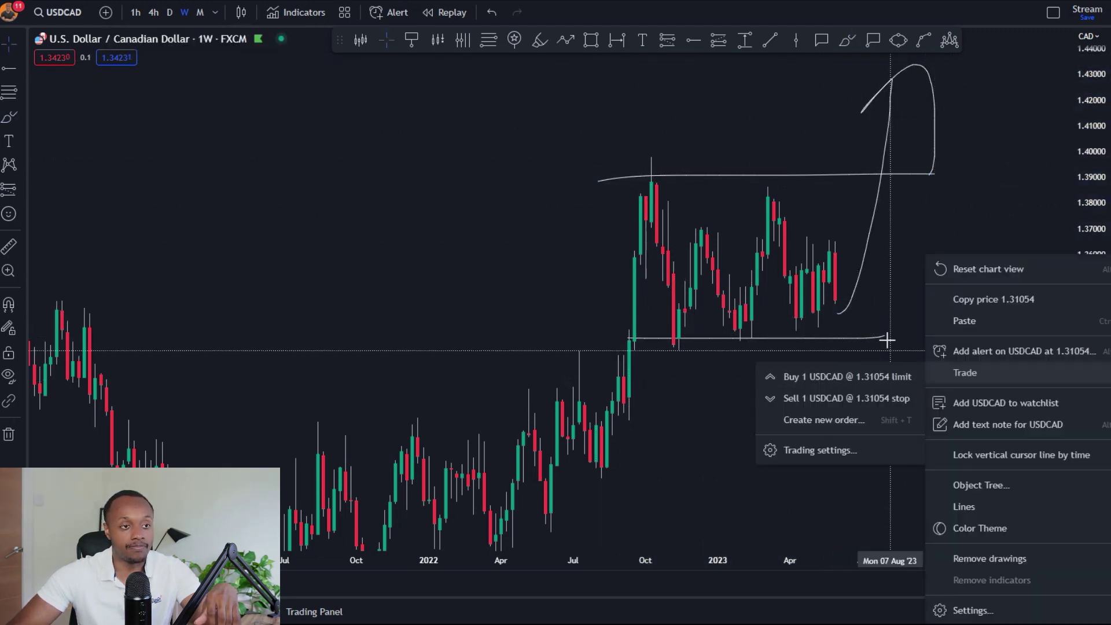
left_click(984, 558)
Mark the weekly swing lows from November 2022 to May 2023 with highlighter dots, and remove the drawings
left_click_drag(1087, 485, 1087, 405)
left_click_drag(918, 385, 949, 374)
scroll(573, 70, "up", 2)
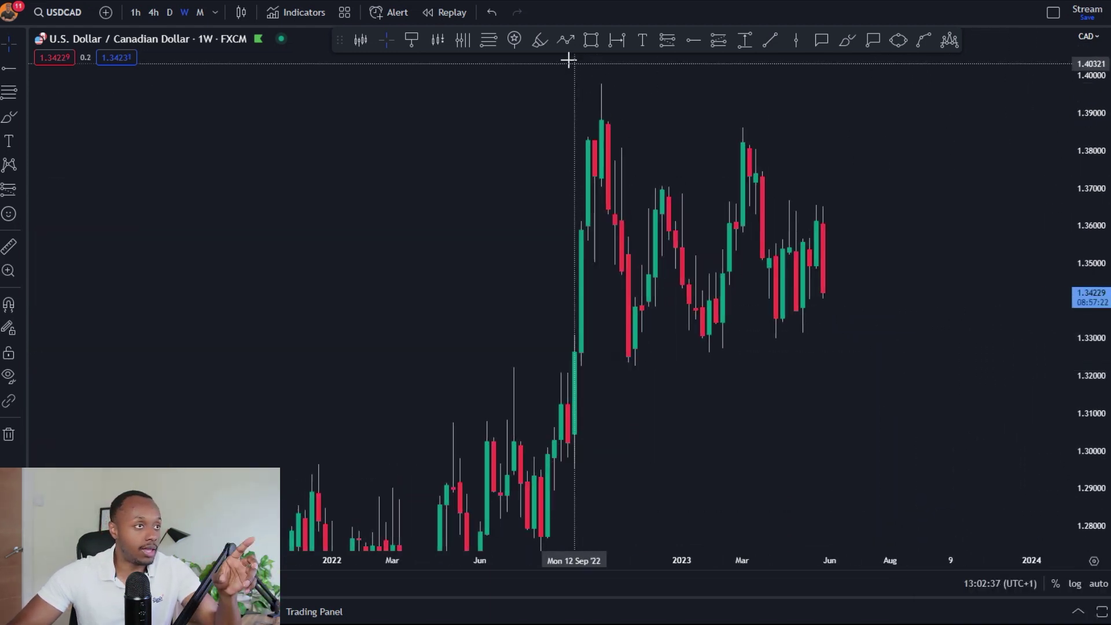
left_click(539, 39)
scroll(628, 407, "up", 2)
left_click(543, 364)
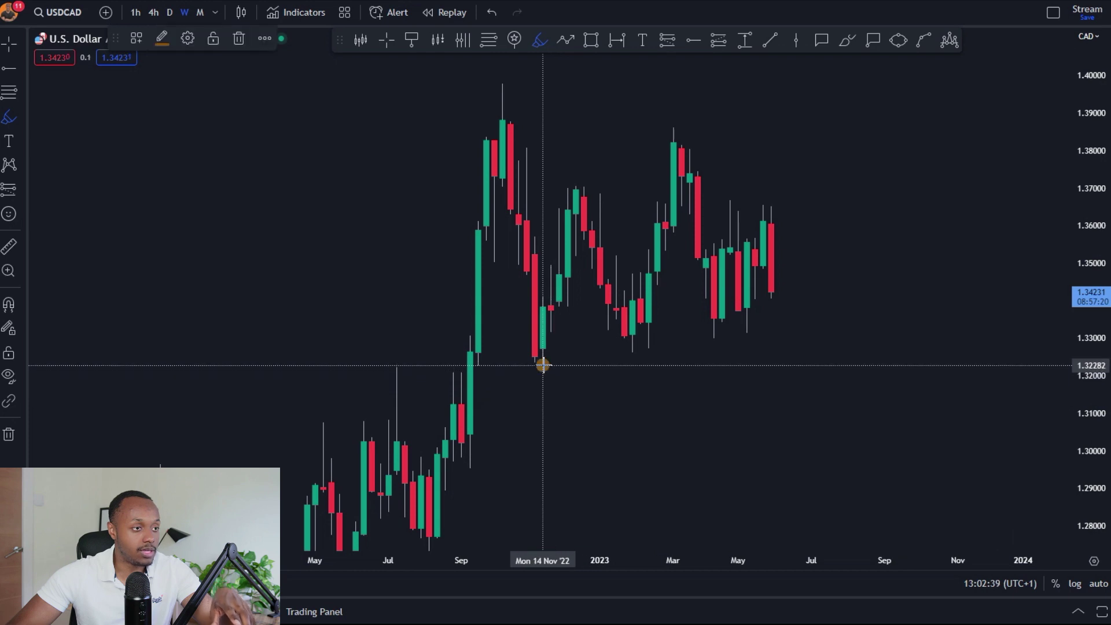
left_click(631, 348)
left_click(648, 346)
left_click(714, 336)
left_click(747, 327)
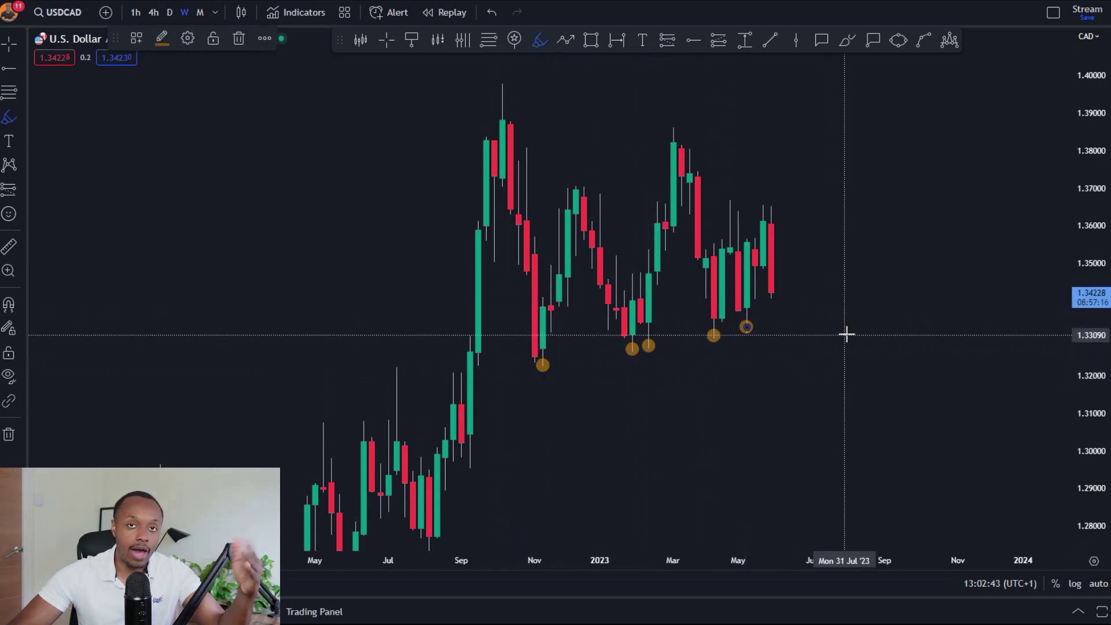
right_click(750, 384)
left_click(800, 560)
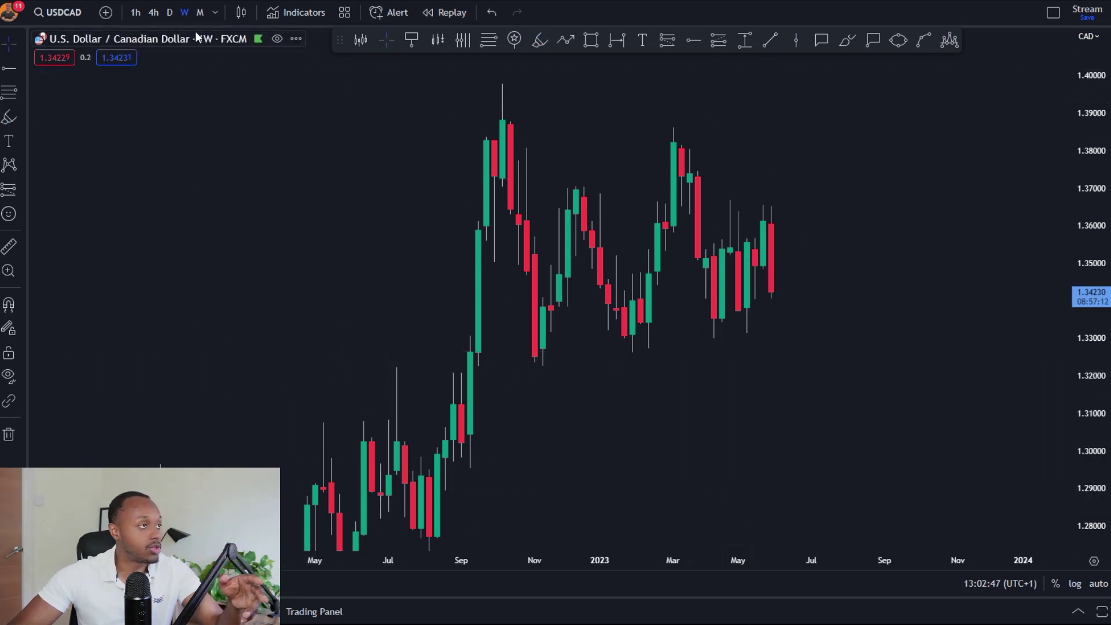
Switch the chart to the daily timeframe and examine the price action from October 2022 to June 2023
left_click(169, 12)
scroll(863, 345, "down", 4)
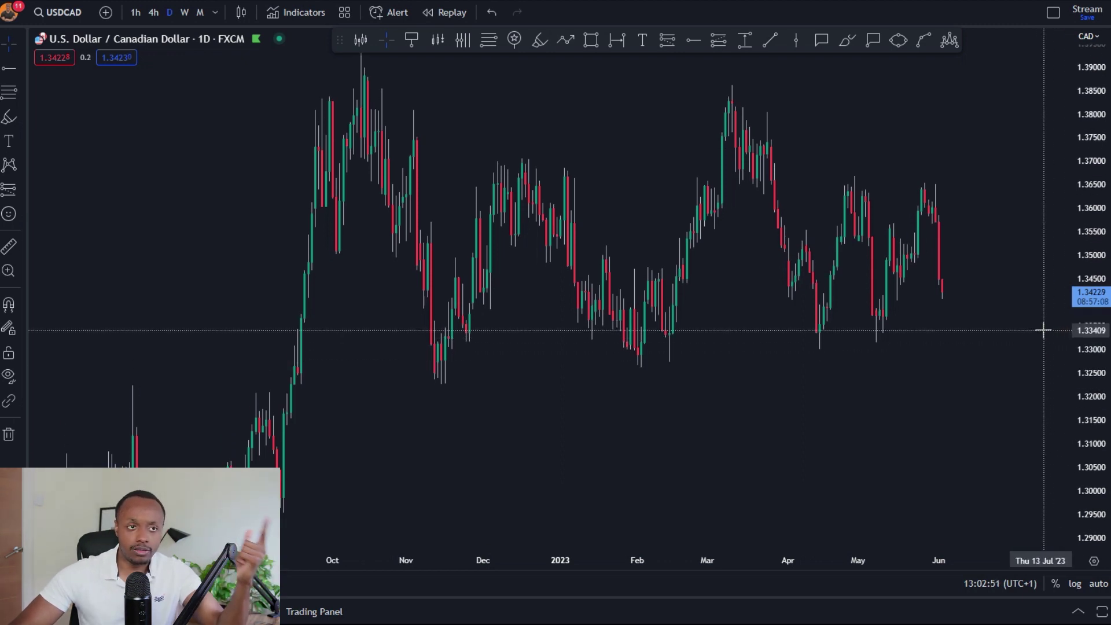
left_click_drag(955, 366, 953, 394)
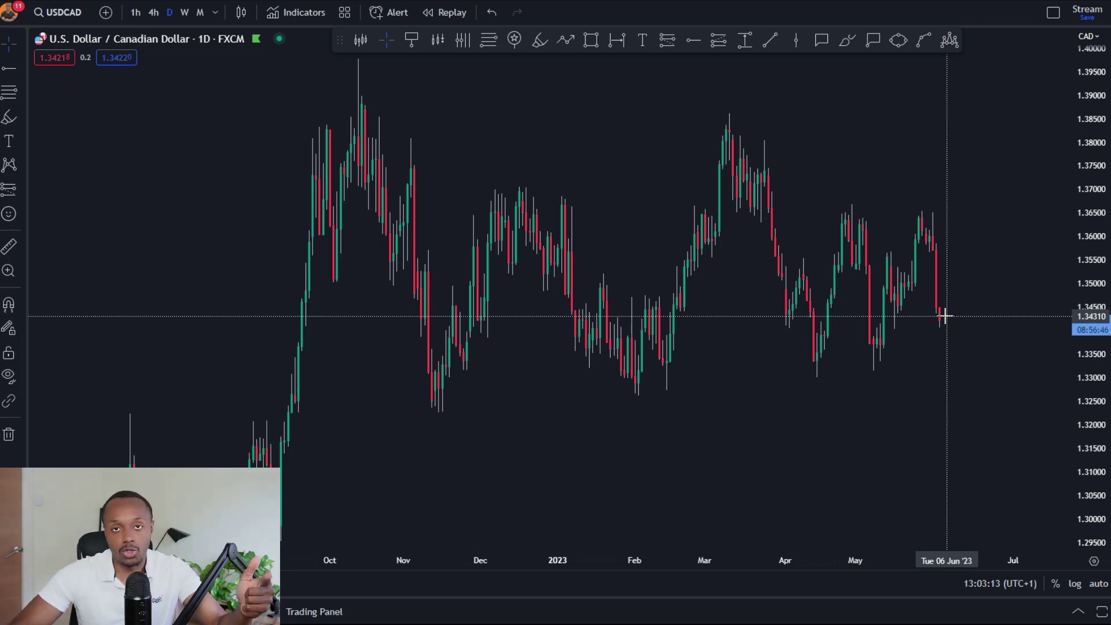
scroll(952, 379, "right", 5)
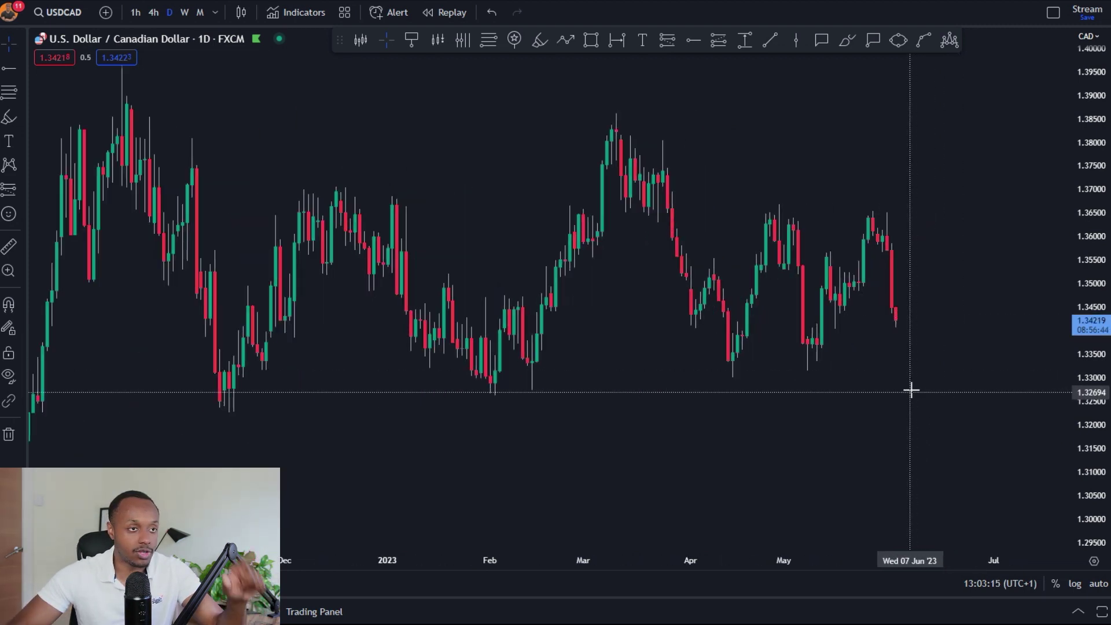
left_click_drag(1092, 415, 1090, 330)
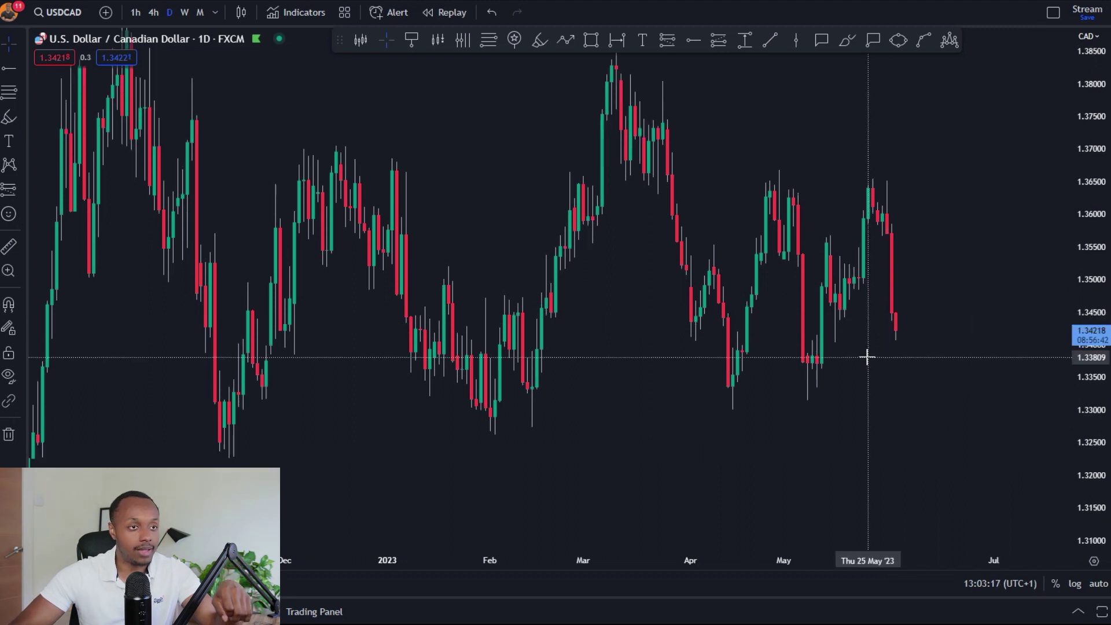
Switch to the 4-hour timeframe and start a bar replay just before 29 May 2023, after the late-May swing high
left_click(153, 13)
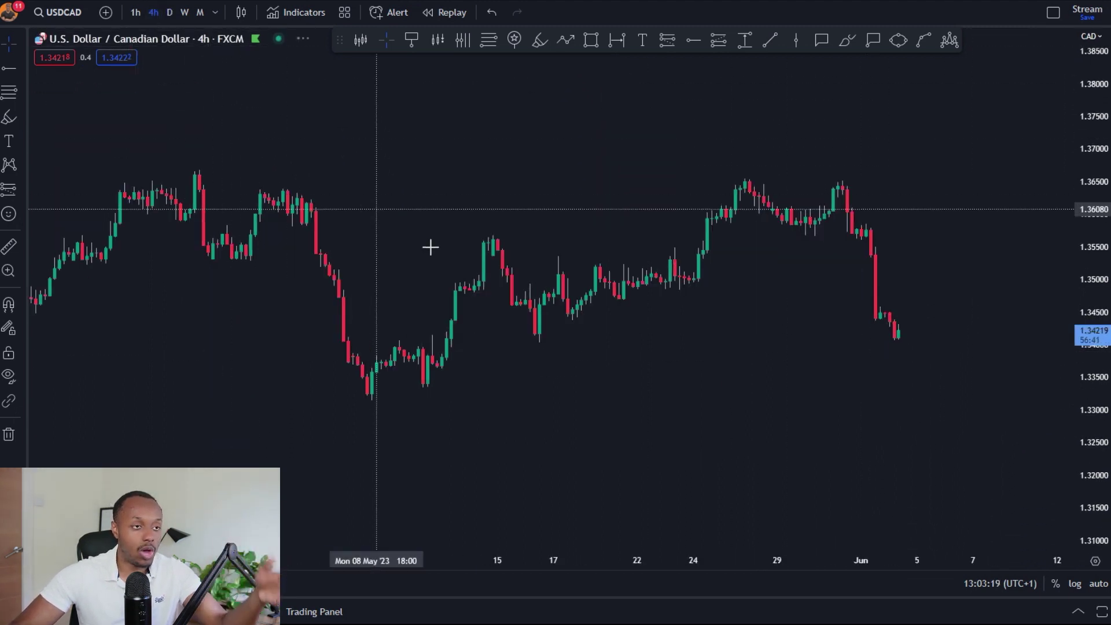
scroll(540, 334, "down", 3)
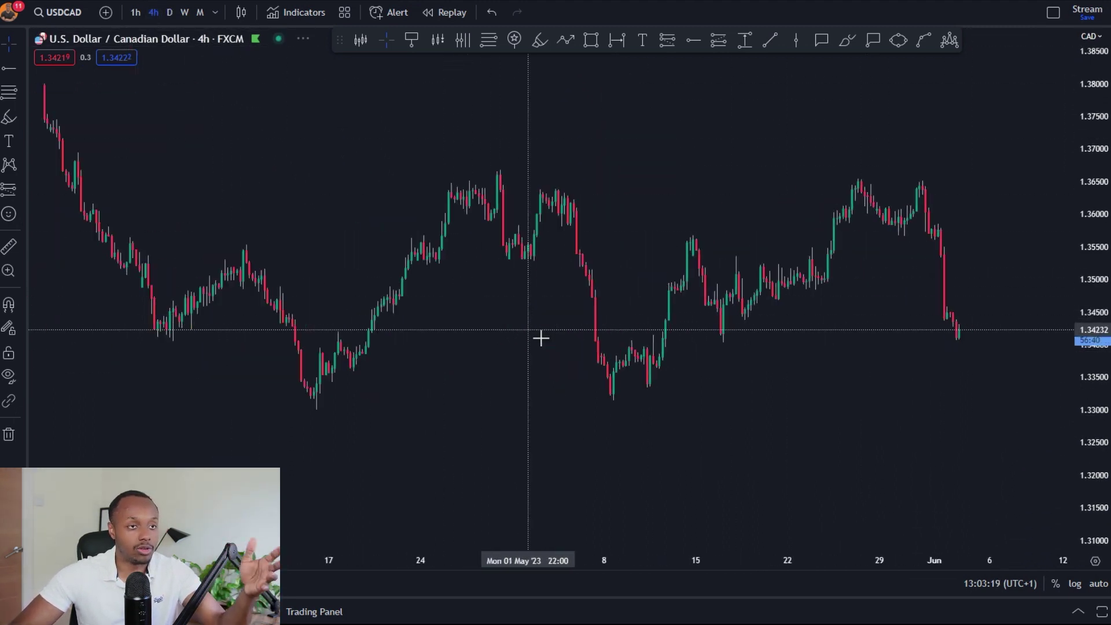
left_click(447, 13)
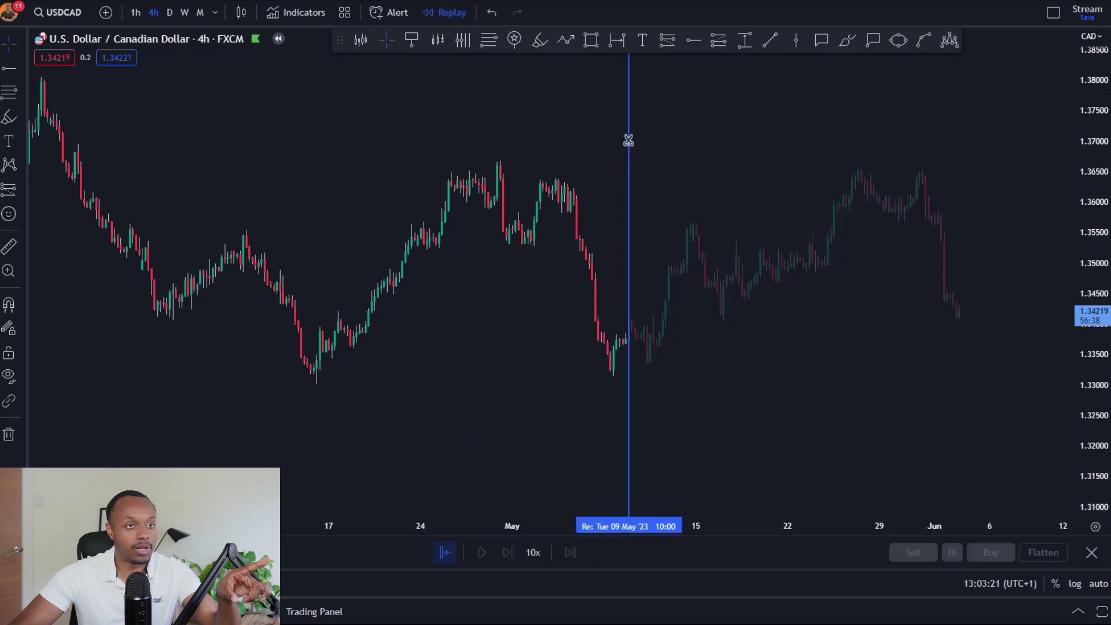
left_click(877, 352)
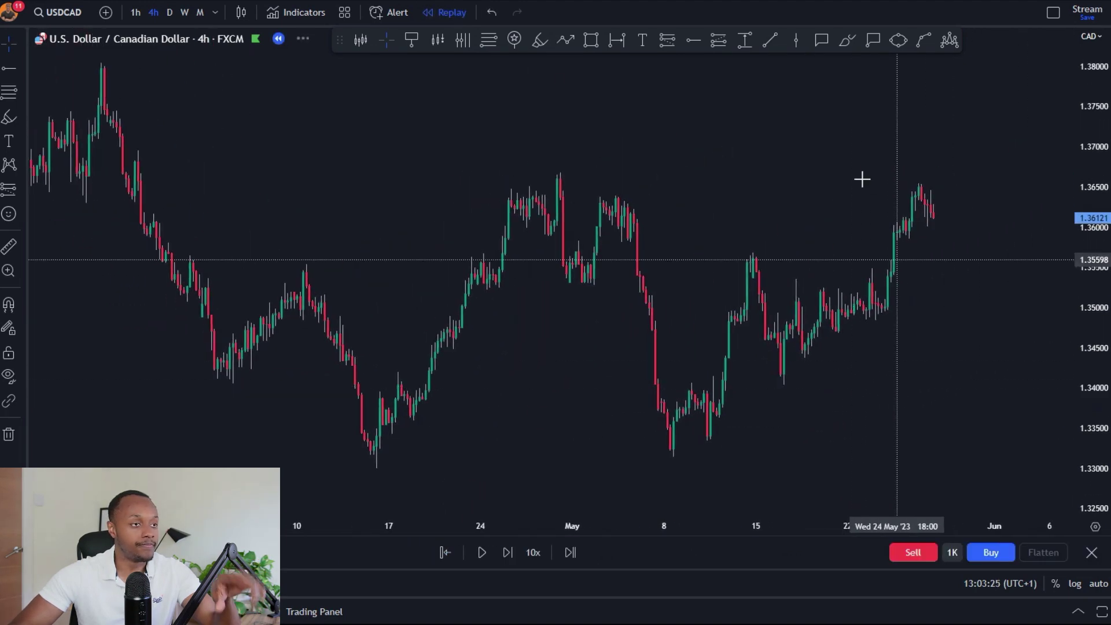
scroll(594, 306, "down", 1)
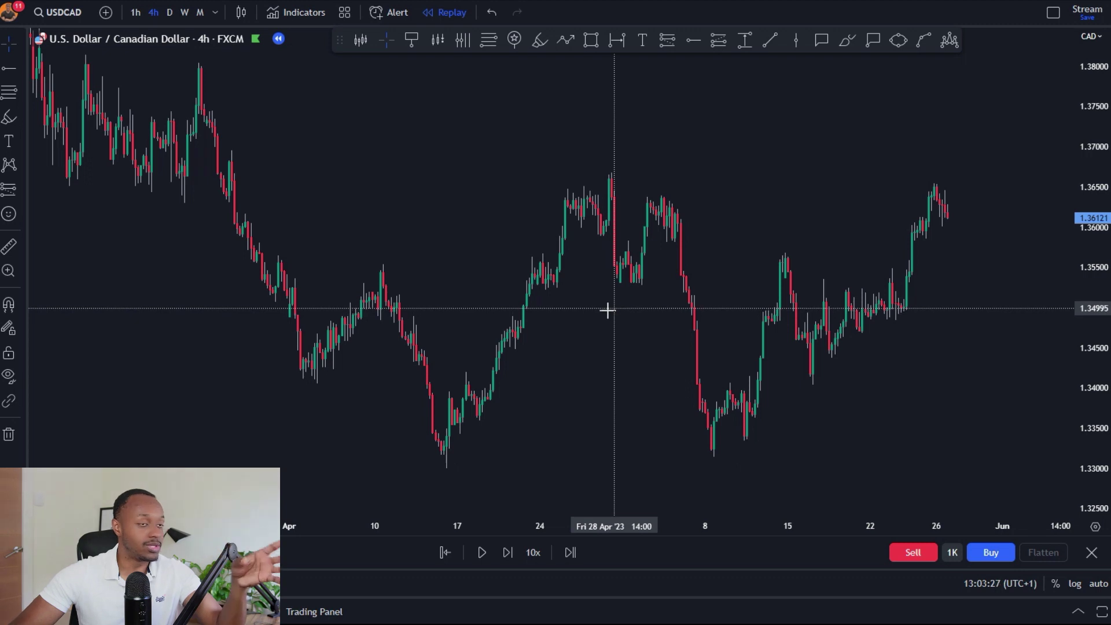
left_click_drag(575, 310, 605, 309)
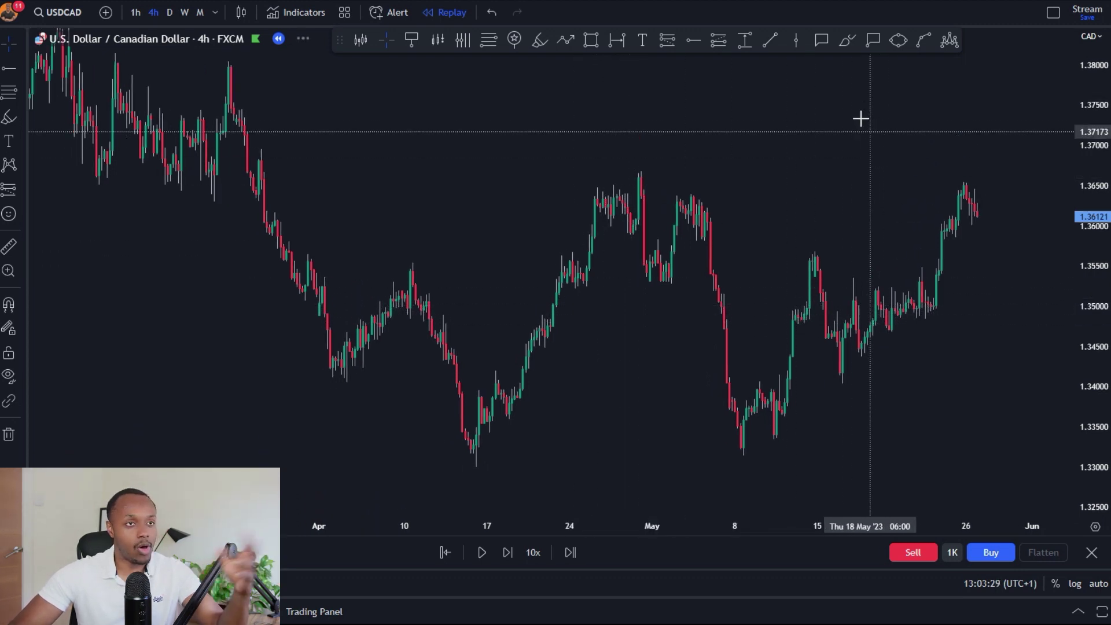
Brush a large loop around the April and May price action for comparison with earlier months, and delete it
left_click(847, 40)
mouse_move(898, 123)
left_mouse_down()
mouse_move(392, 186)
mouse_move(486, 446)
mouse_move(1012, 308)
mouse_move(888, 133)
mouse_move(854, 124)
left_mouse_up()
scroll(503, 301, "down", 3)
scroll(412, 340, "down", 5)
scroll(402, 356, "up", 2)
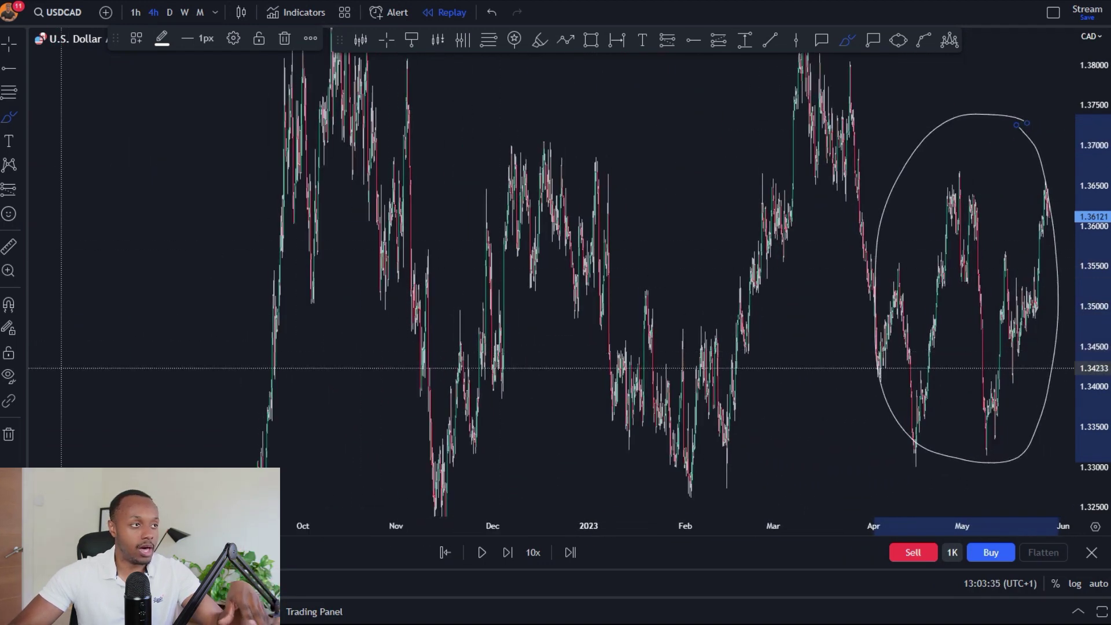
scroll(290, 244, "up", 6)
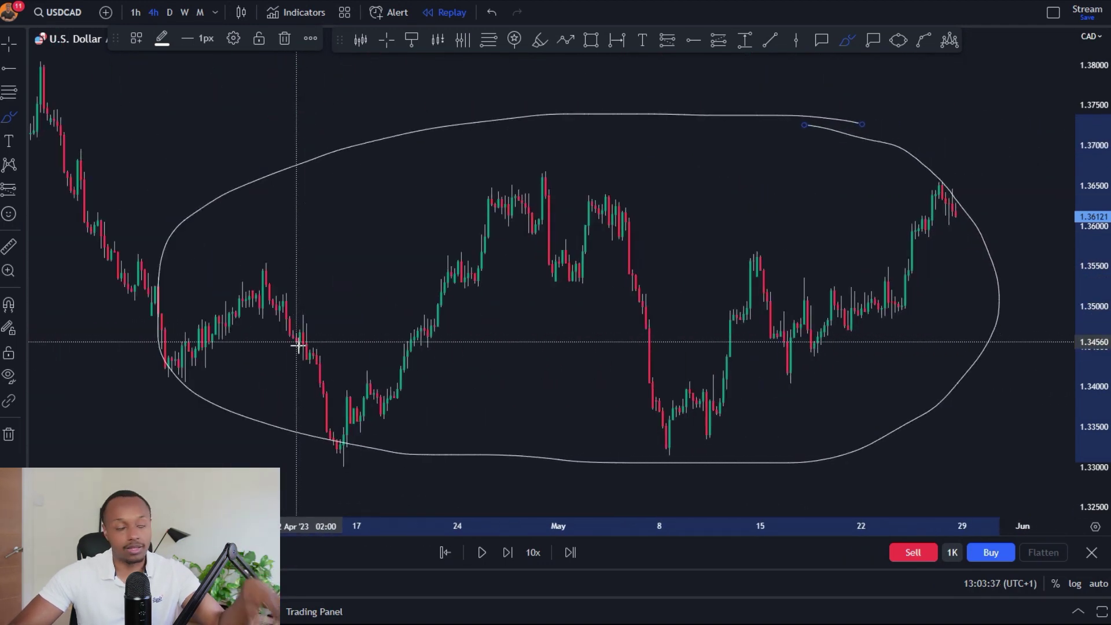
scroll(405, 364, "down", 3)
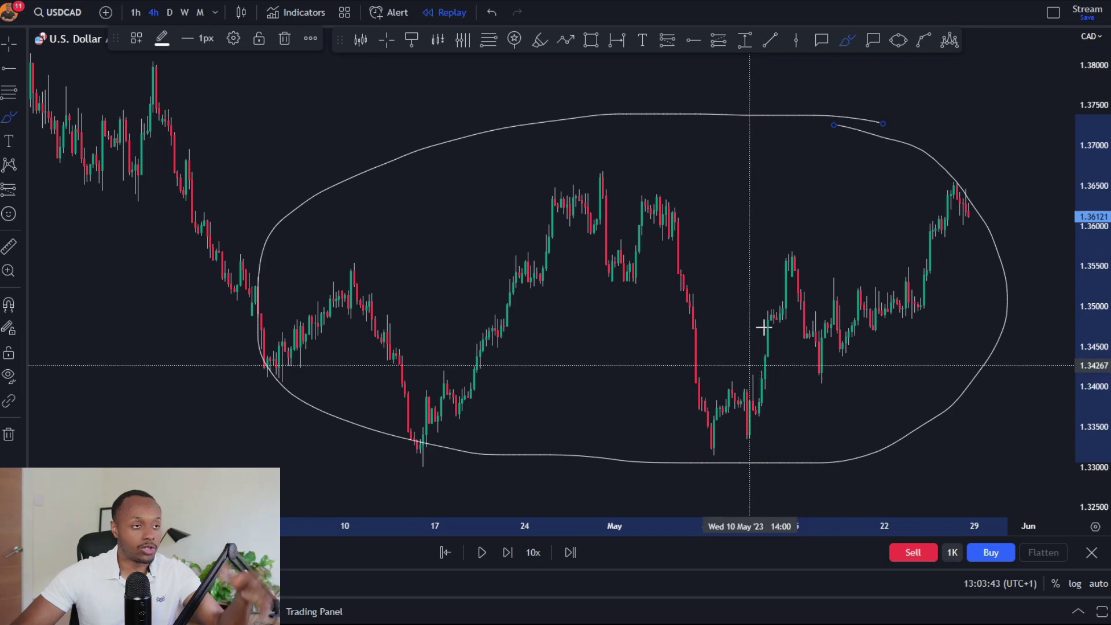
key("Escape")
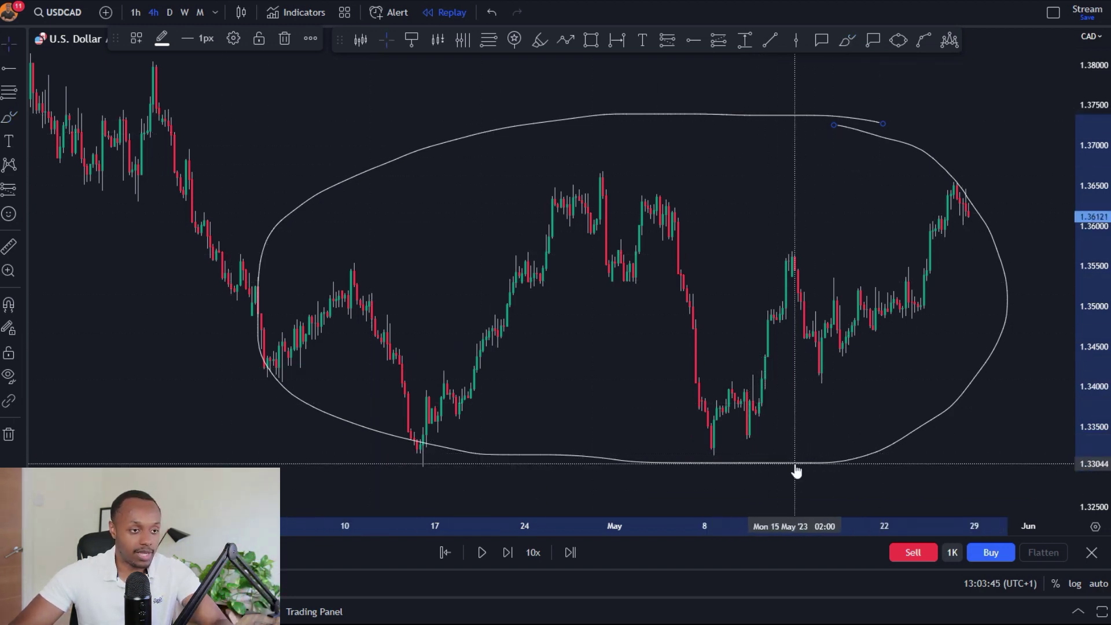
key("Delete")
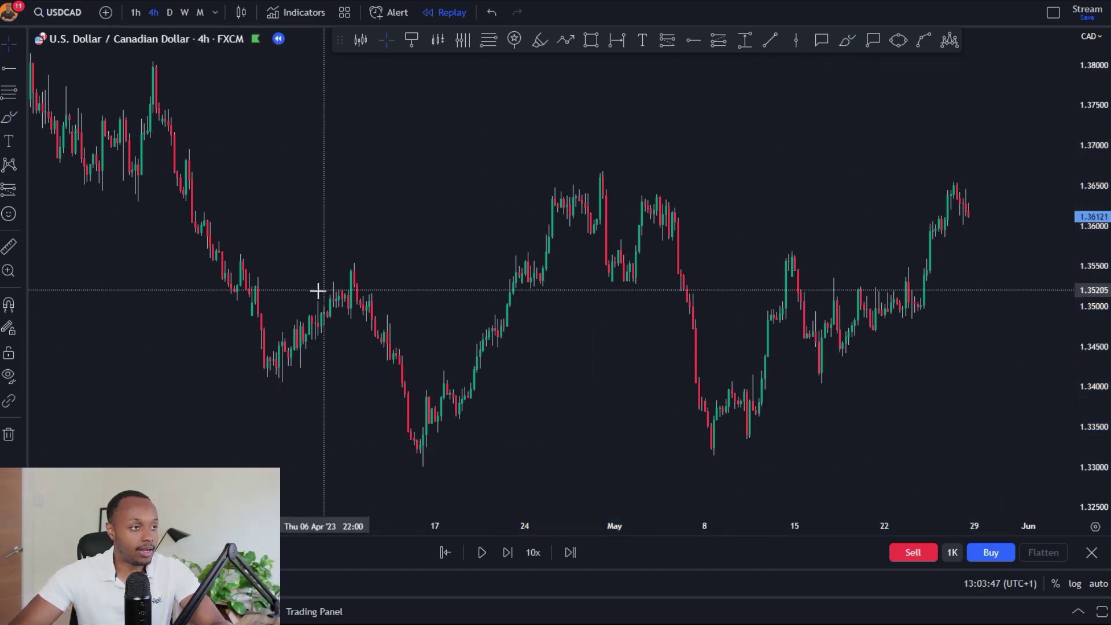
Brush a loop around the rise from the 8 May low to the late-May high, and delete it
left_click_drag(717, 320, 689, 313)
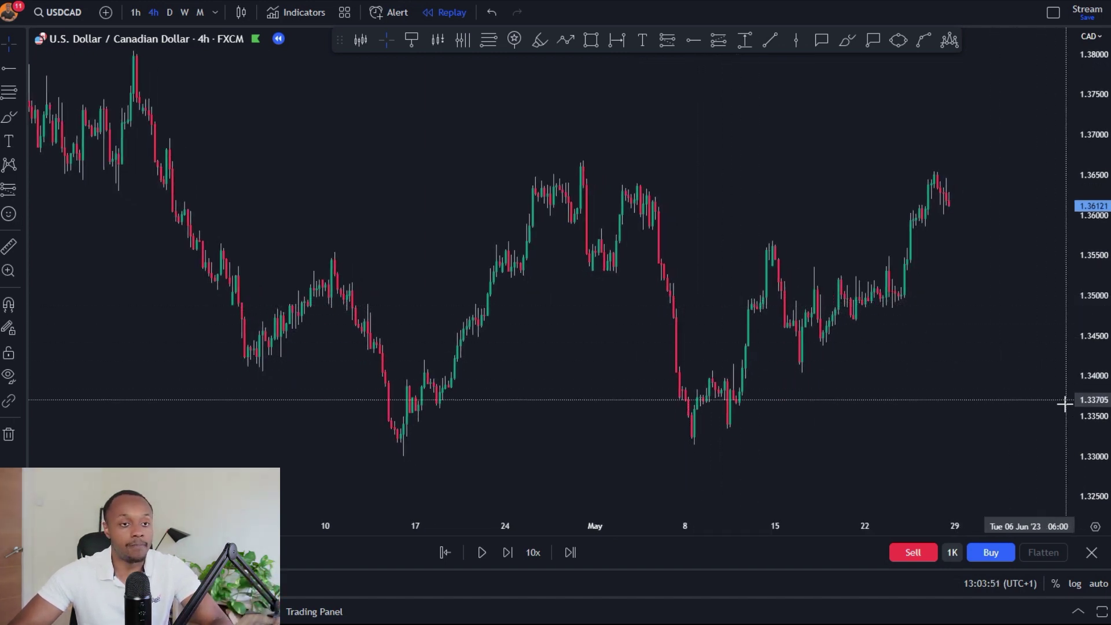
left_click(847, 40)
mouse_move(928, 173)
left_mouse_down()
mouse_move(769, 231)
mouse_move(692, 399)
mouse_move(878, 366)
mouse_move(952, 200)
mouse_move(926, 169)
left_mouse_up()
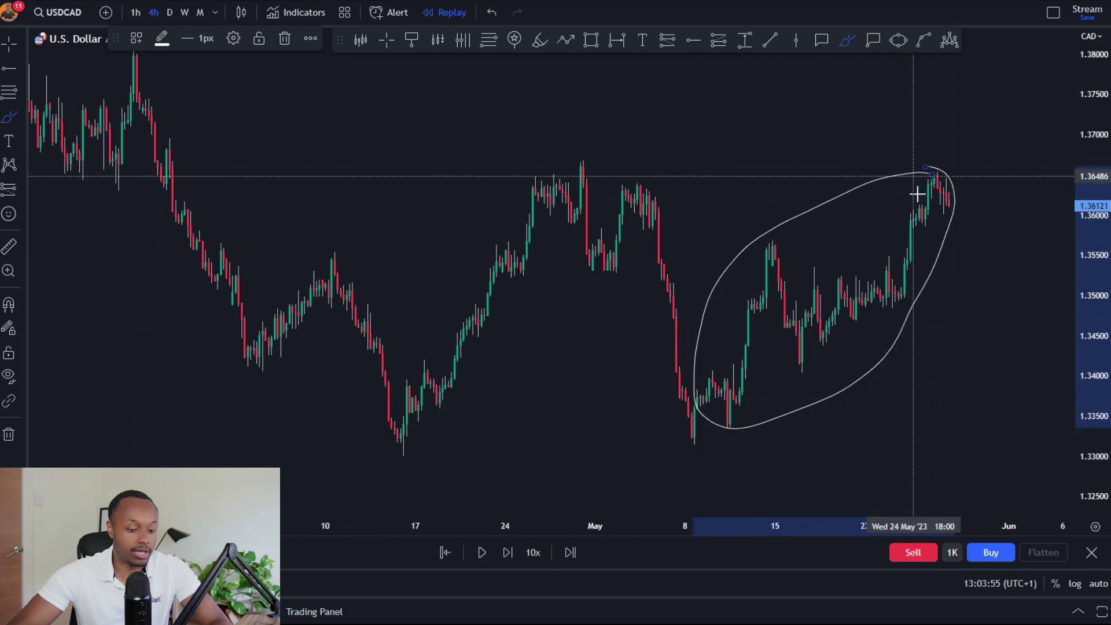
left_click(940, 240)
left_click(942, 245)
key("Delete")
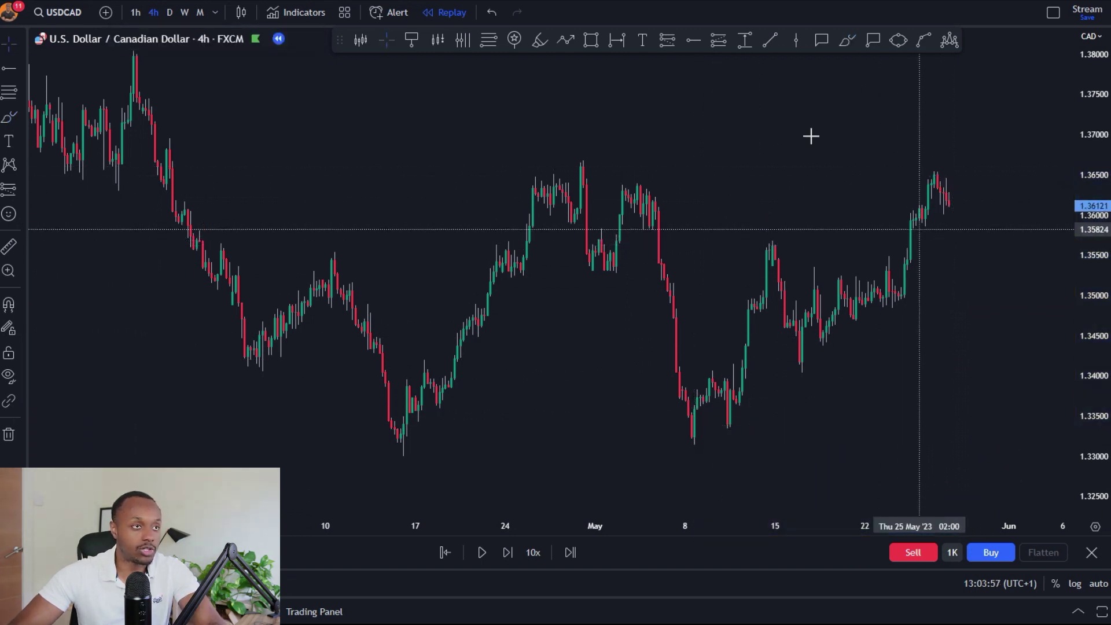
Highlight the mid-May and late-May bullish legs, and undo both highlighter strokes
left_click_drag(739, 393, 769, 255)
left_click_drag(908, 284, 931, 184)
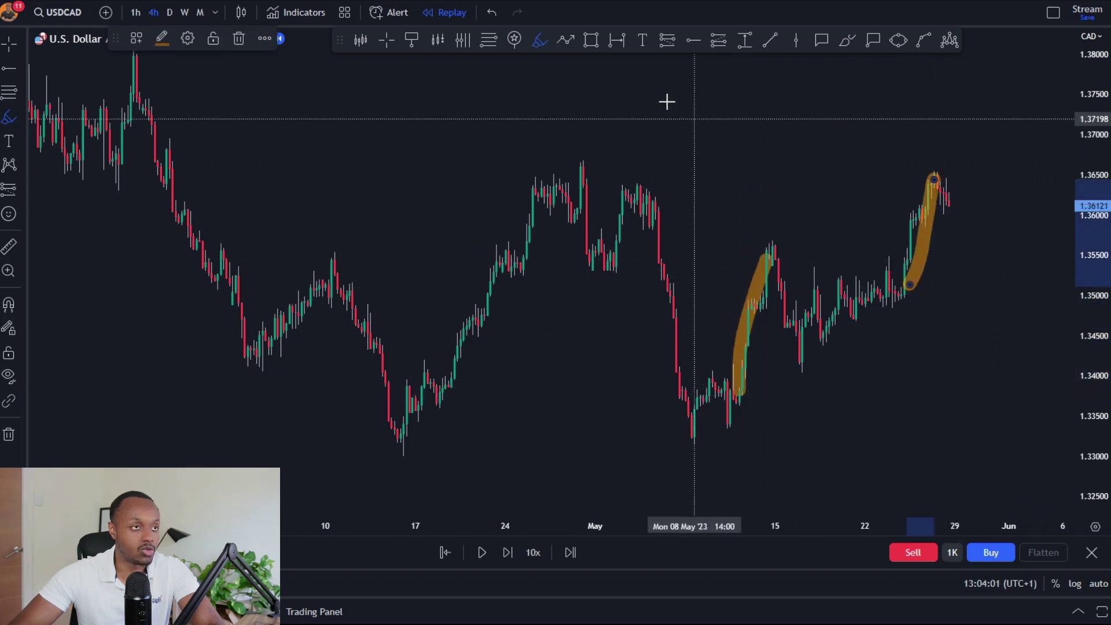
key("ctrl+z")
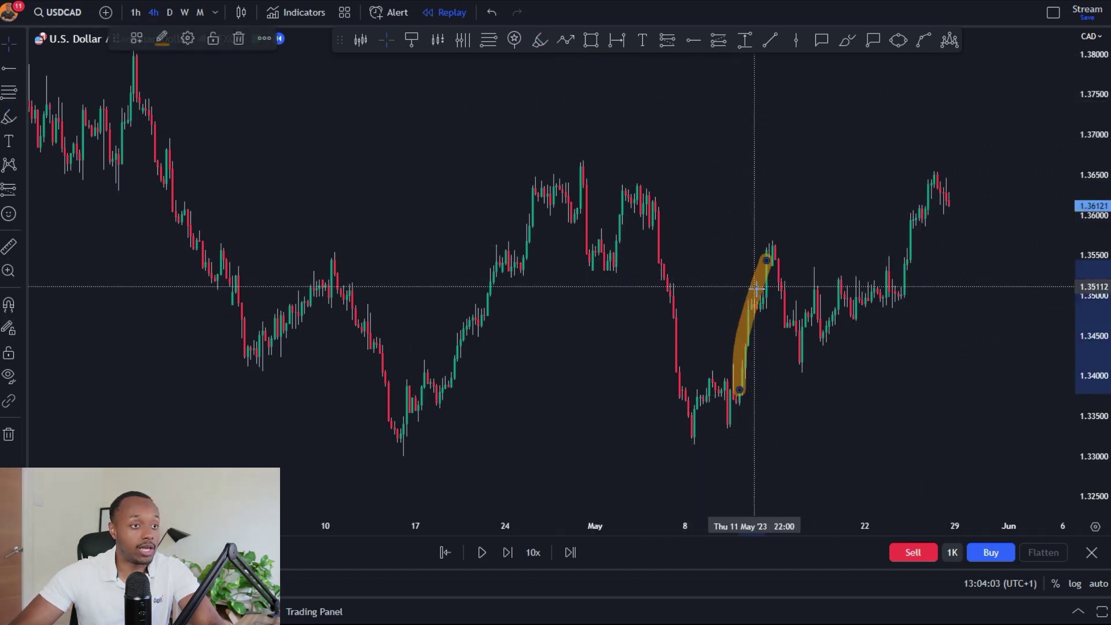
key("ctrl+z")
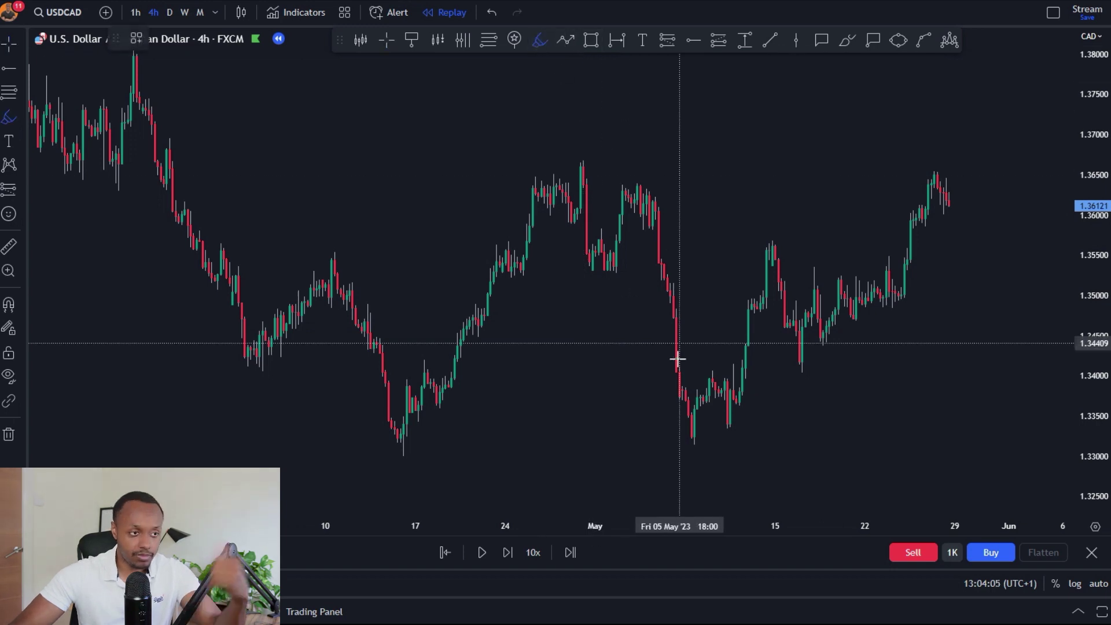
Highlight May's swing lows and highs, and draw an arrow projecting a pullback to about 1.355 and a rise above 1.375
left_click_drag(695, 440, 718, 440)
left_click_drag(764, 239, 784, 238)
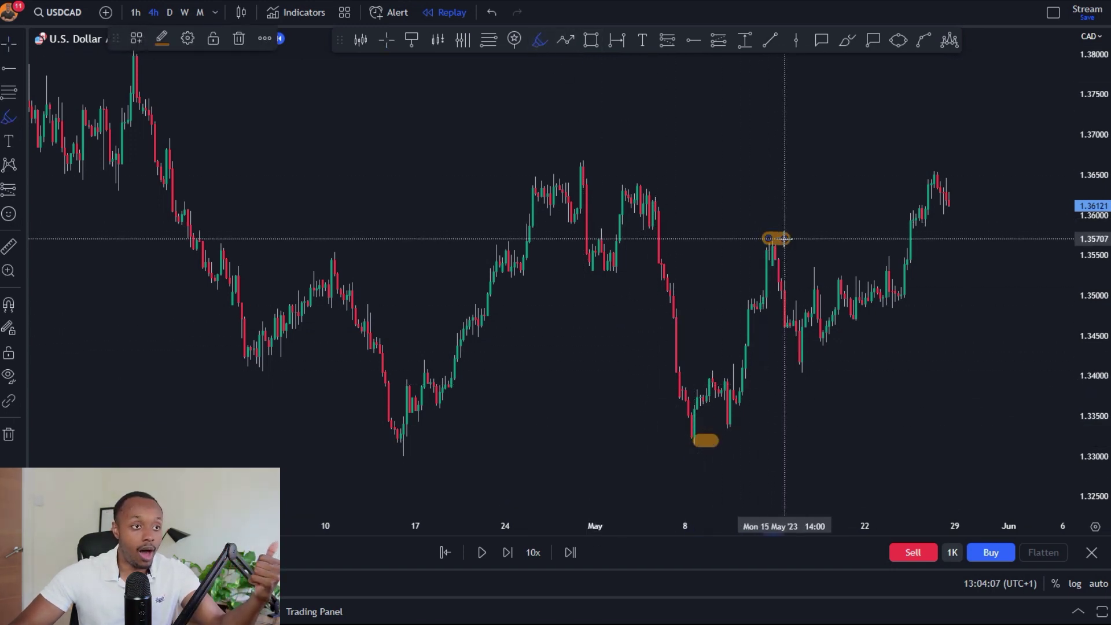
left_click_drag(796, 370, 818, 370)
mouse_move(928, 174)
left_mouse_down()
mouse_move(949, 173)
mouse_move(982, 253)
mouse_move(1024, 69)
mouse_move(1036, 136)
left_mouse_up()
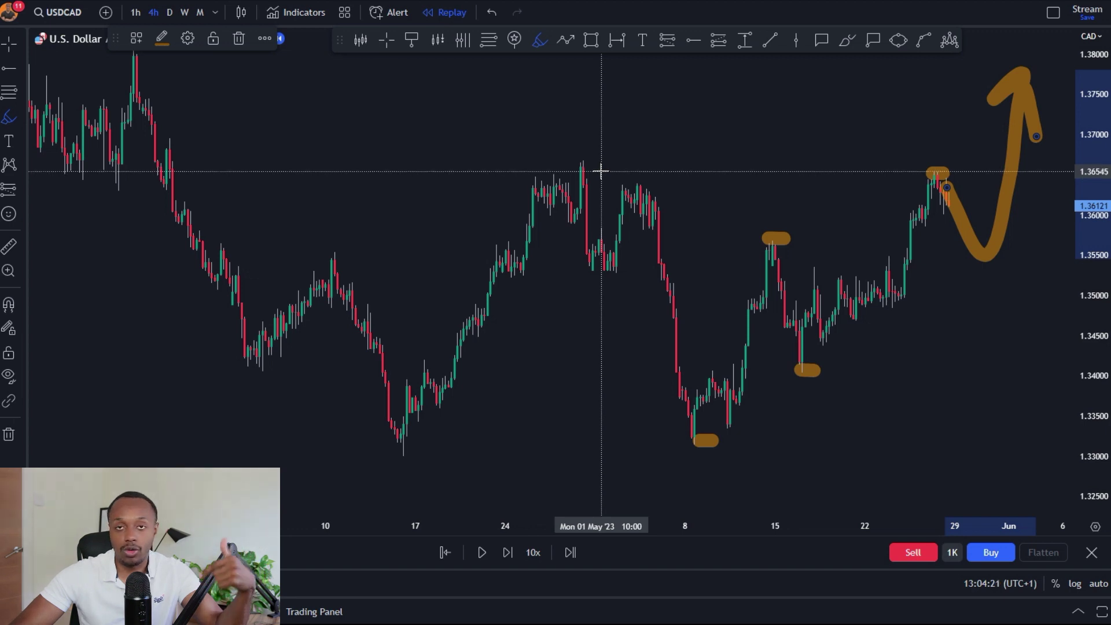
Delete the highlighter marks on May's swing lows and highs together with the projected pullback-and-rise arrow
key("Escape")
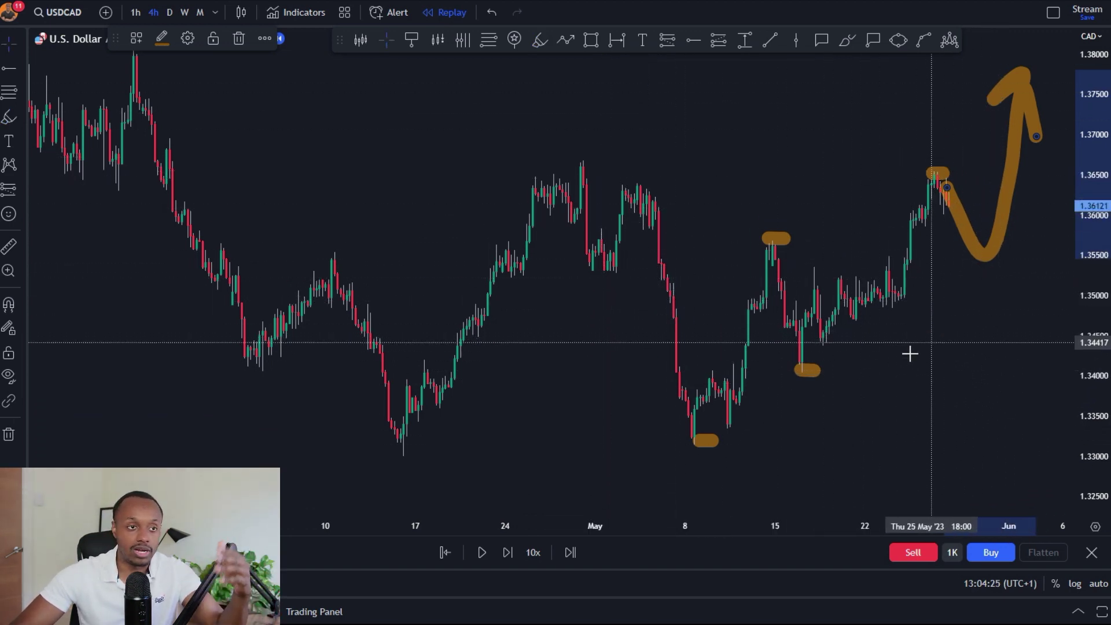
left_click(808, 374)
key("Delete")
left_click(712, 441)
key("Delete")
left_click(776, 239)
key("Delete")
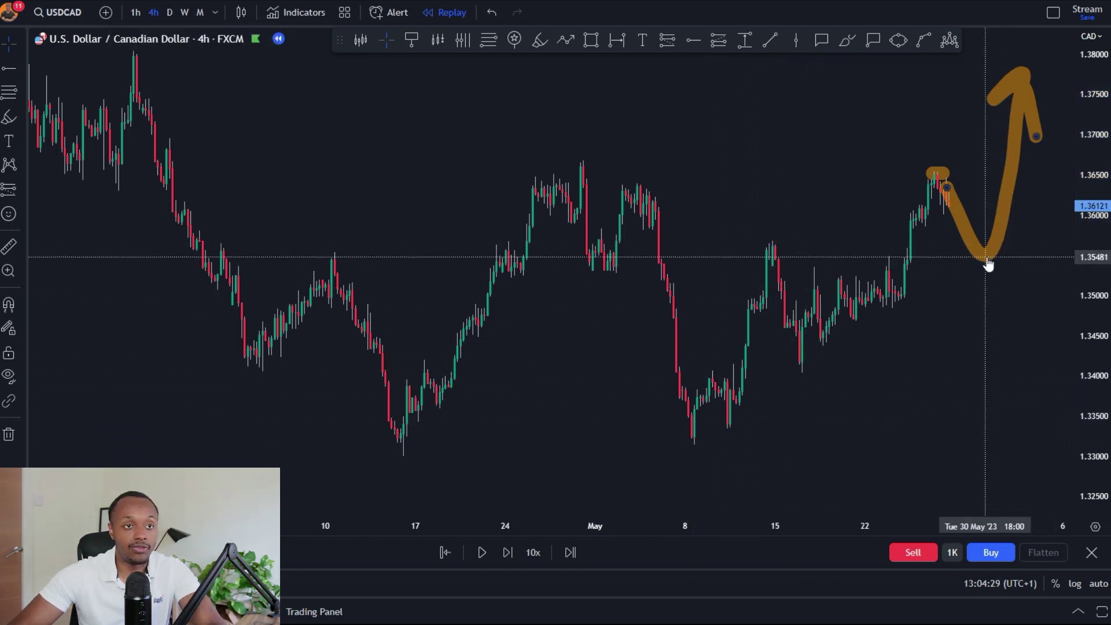
key("Delete")
left_click(938, 173)
key("Delete")
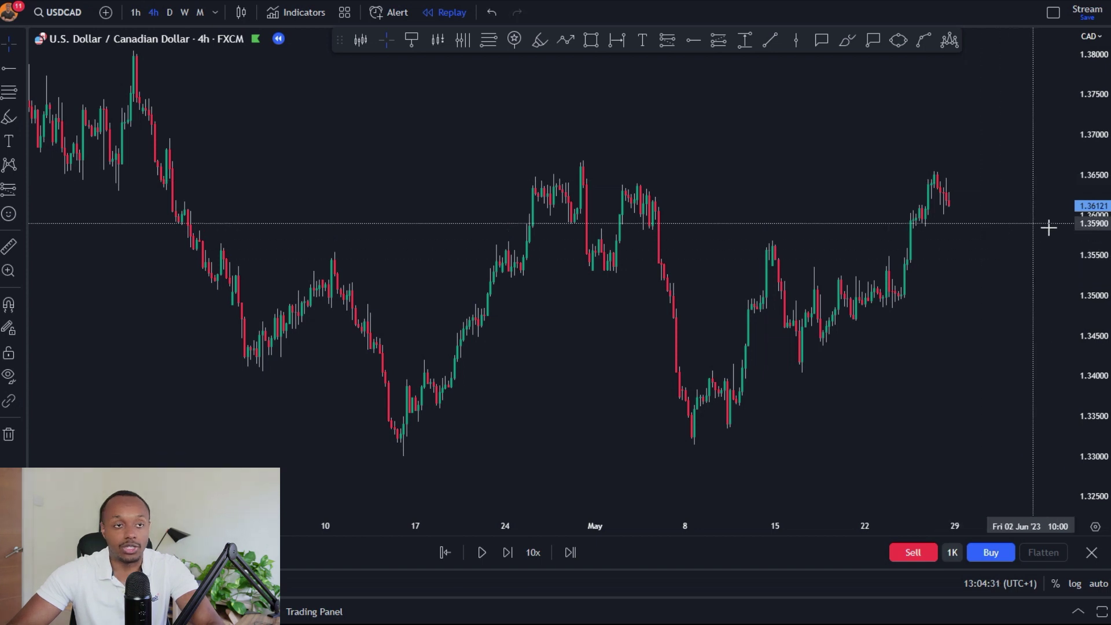
Draw a horizontal ray at 1.36640 across the late-April high, and delete it
left_click_drag(1087, 363, 1087, 341)
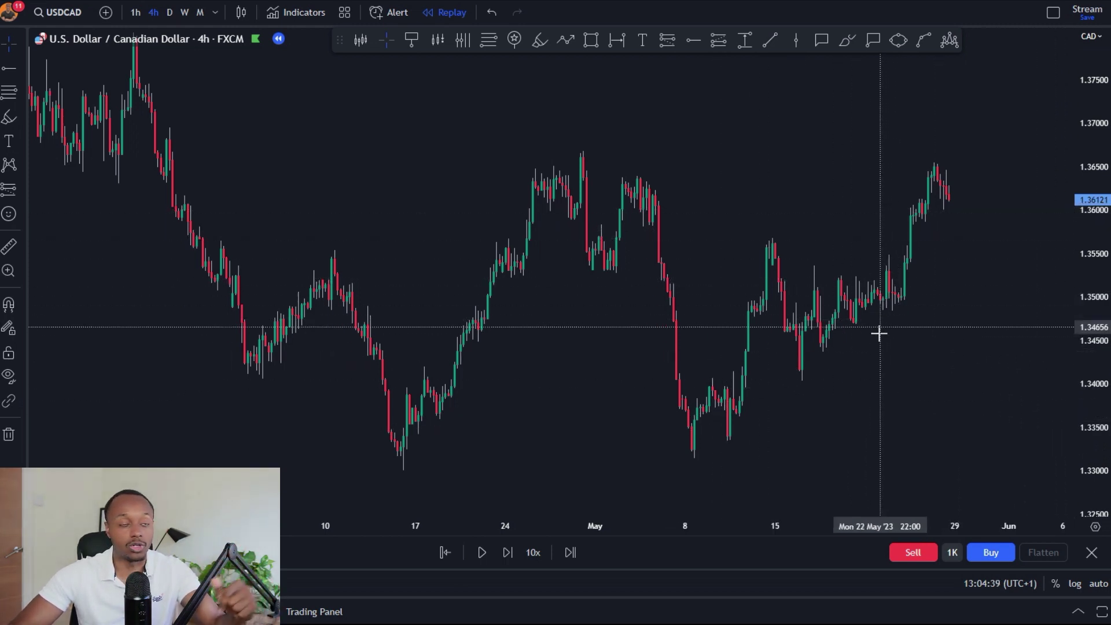
left_click(693, 40)
left_click(515, 155)
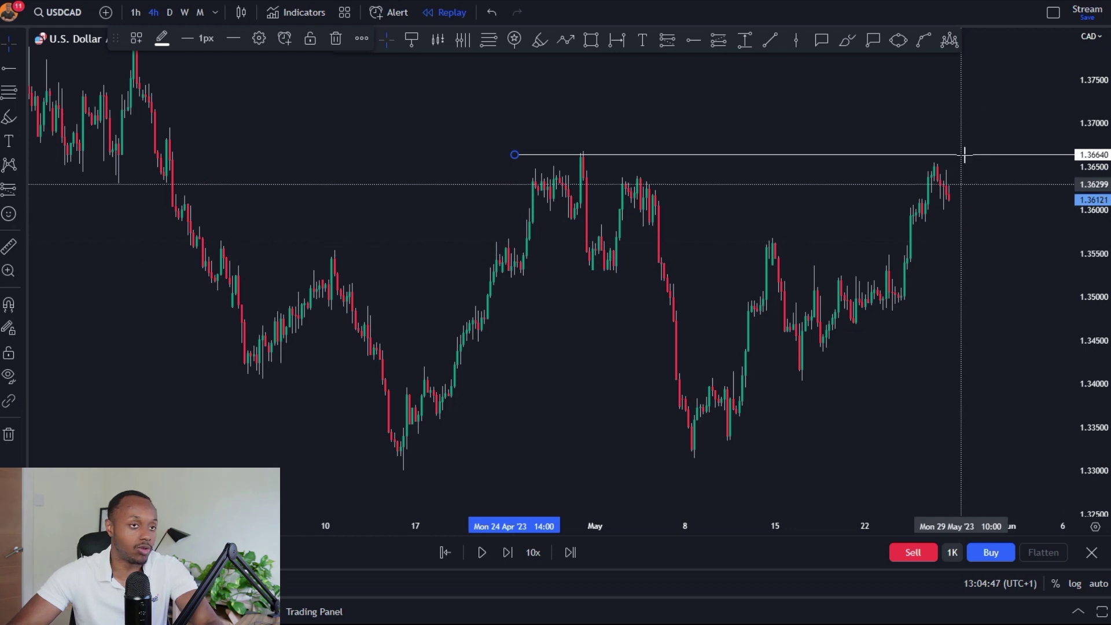
key("Delete")
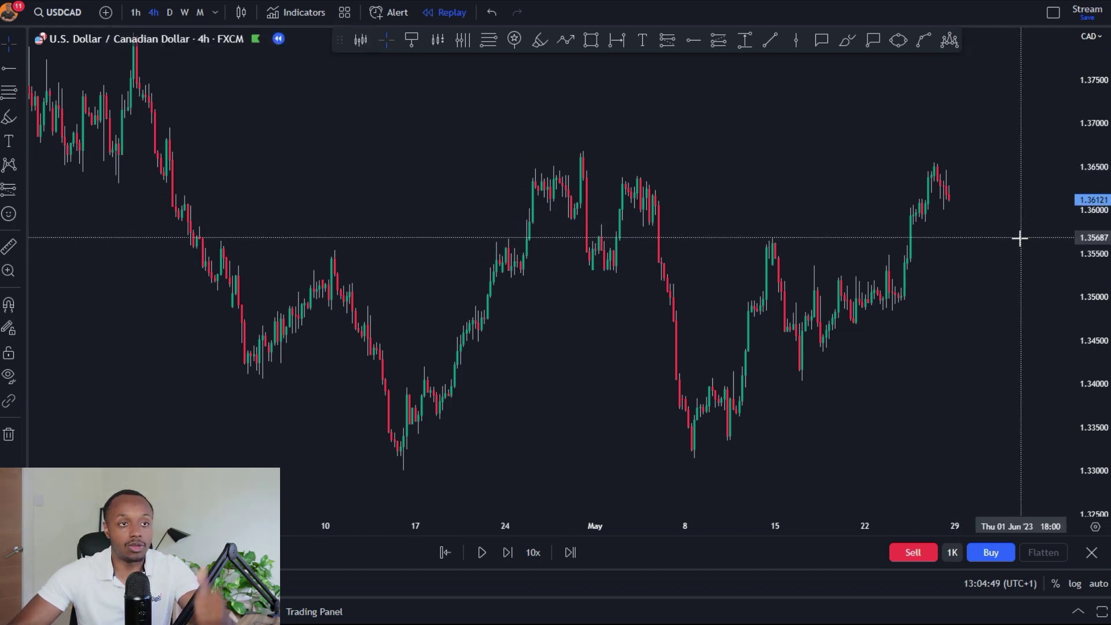
Draw a thin rectangle zone at the mid-May swing high, from about 1.3557 to 1.3567, extending to 2 June
left_click_drag(1075, 366, 1070, 354)
left_click_drag(1000, 305, 983, 289)
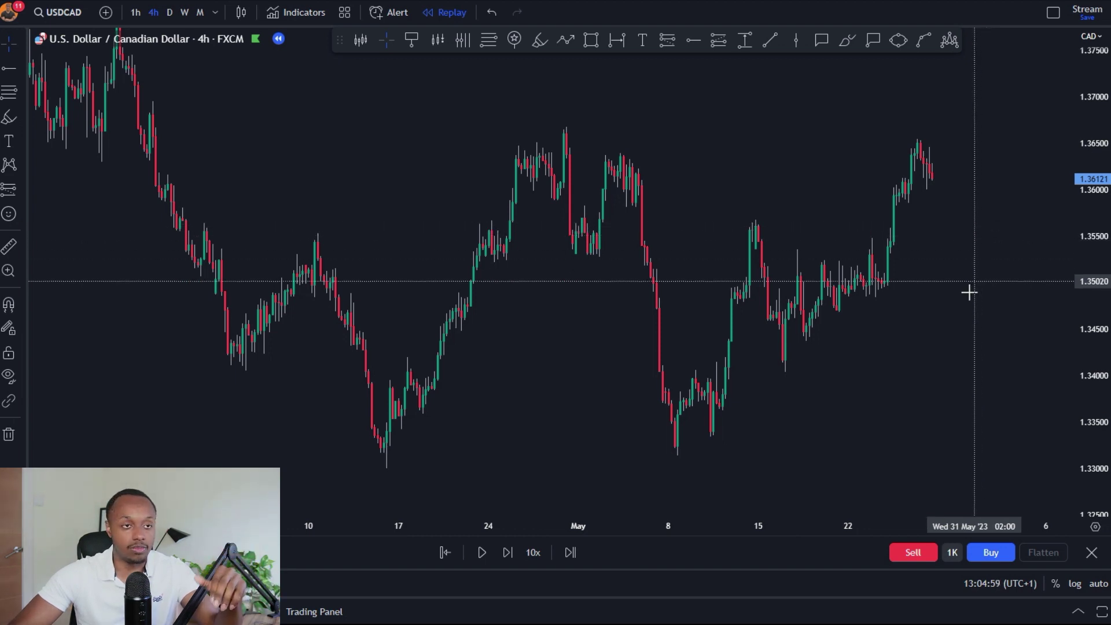
scroll(1048, 356, "up", 2)
left_click_drag(1096, 399, 1096, 380)
left_click_drag(1002, 350, 1004, 344)
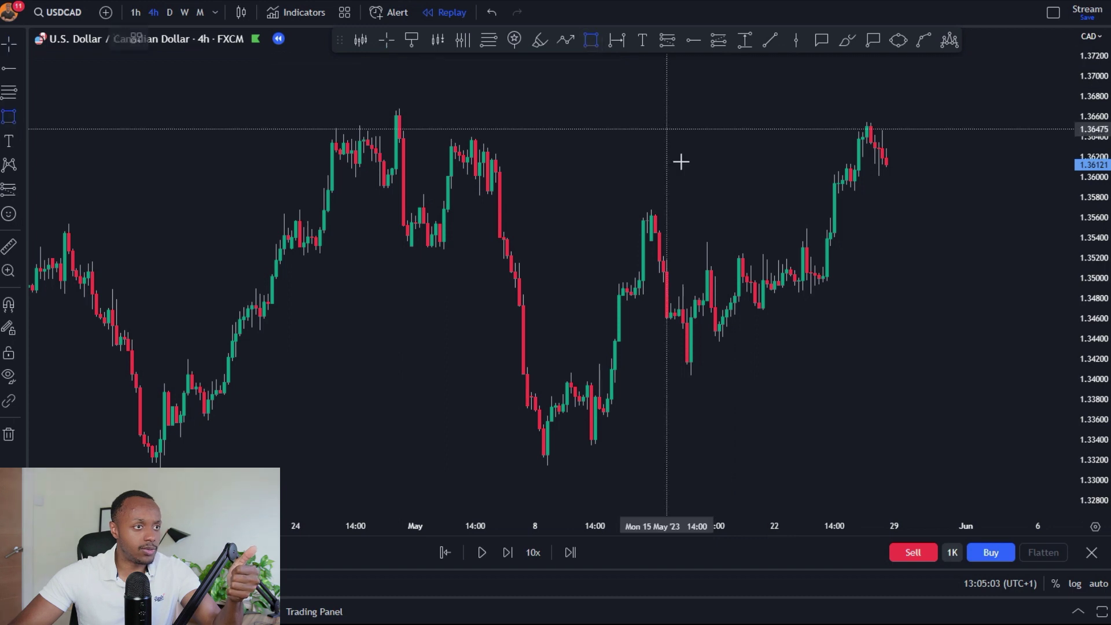
left_click_drag(632, 211, 976, 224)
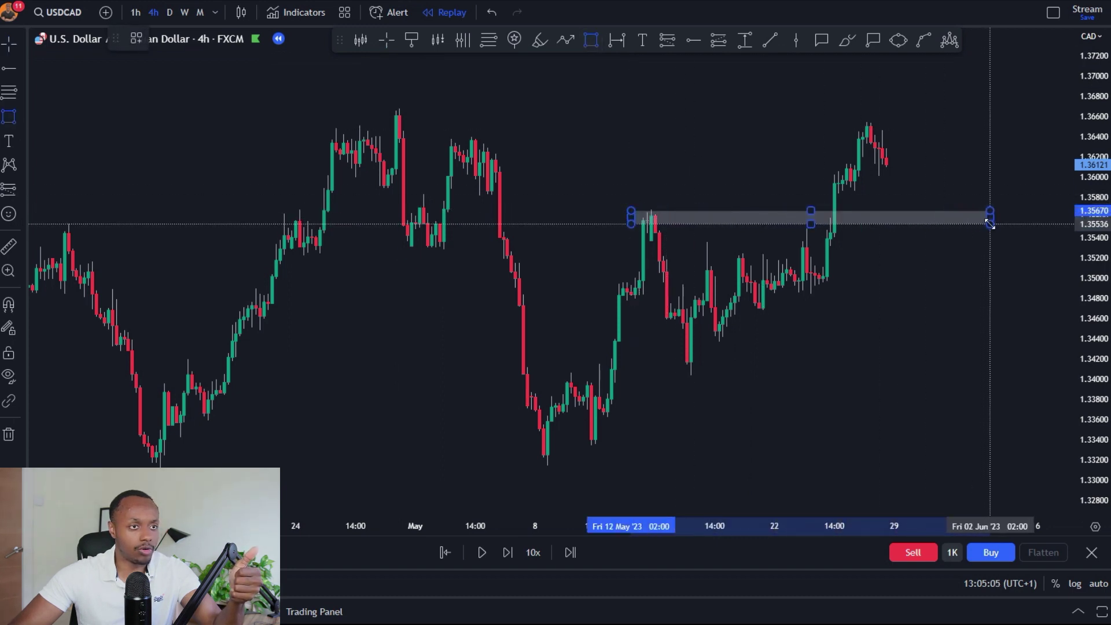
left_click(990, 224)
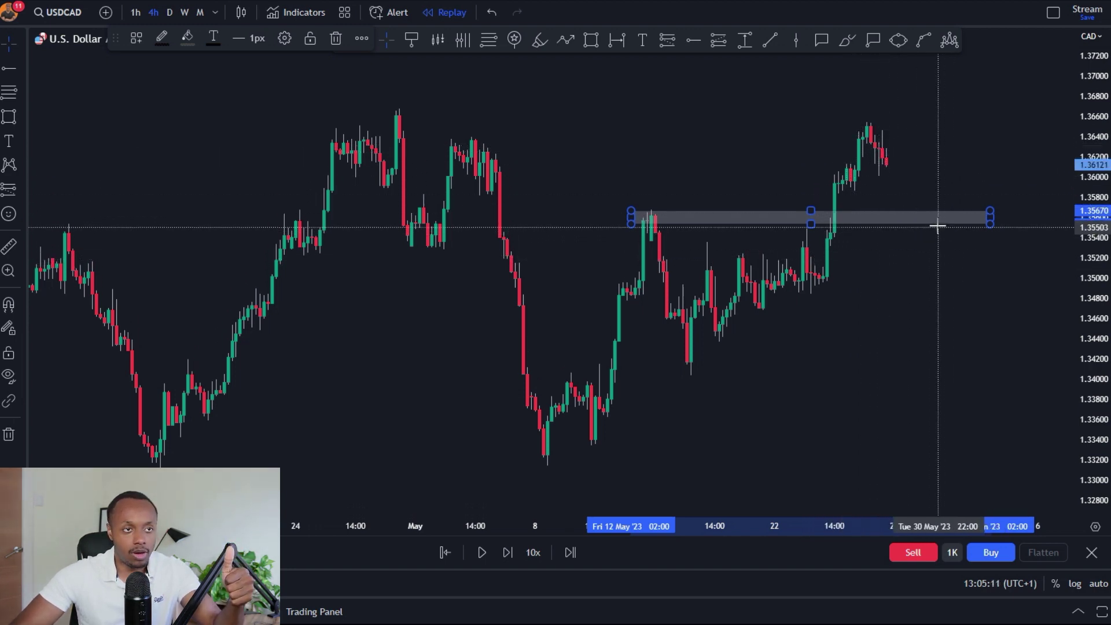
left_click_drag(631, 223, 625, 221)
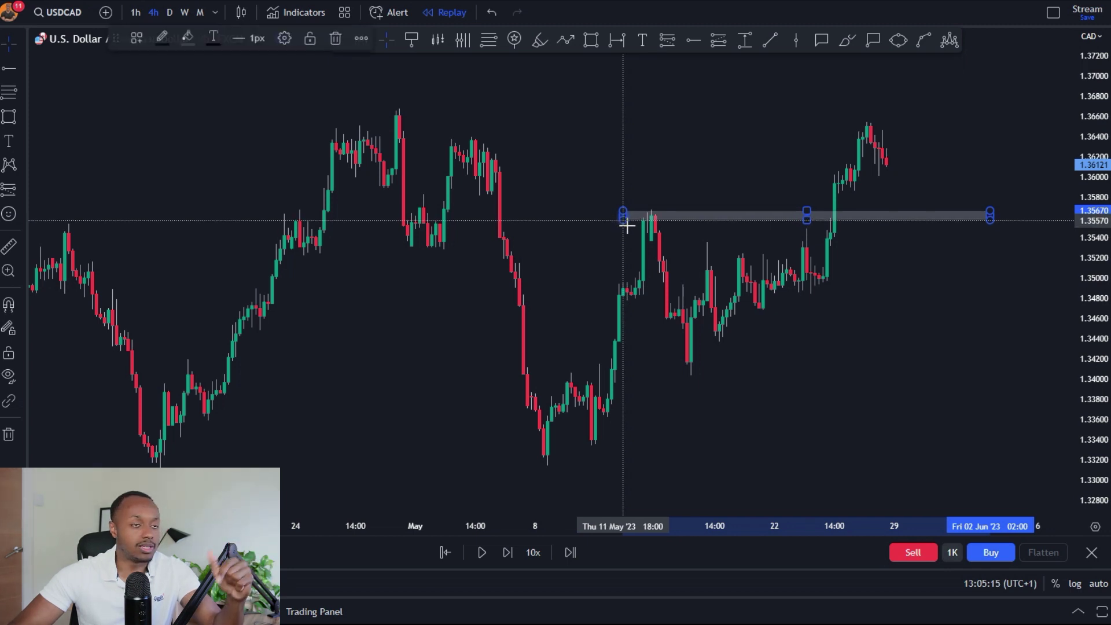
left_click(1021, 216)
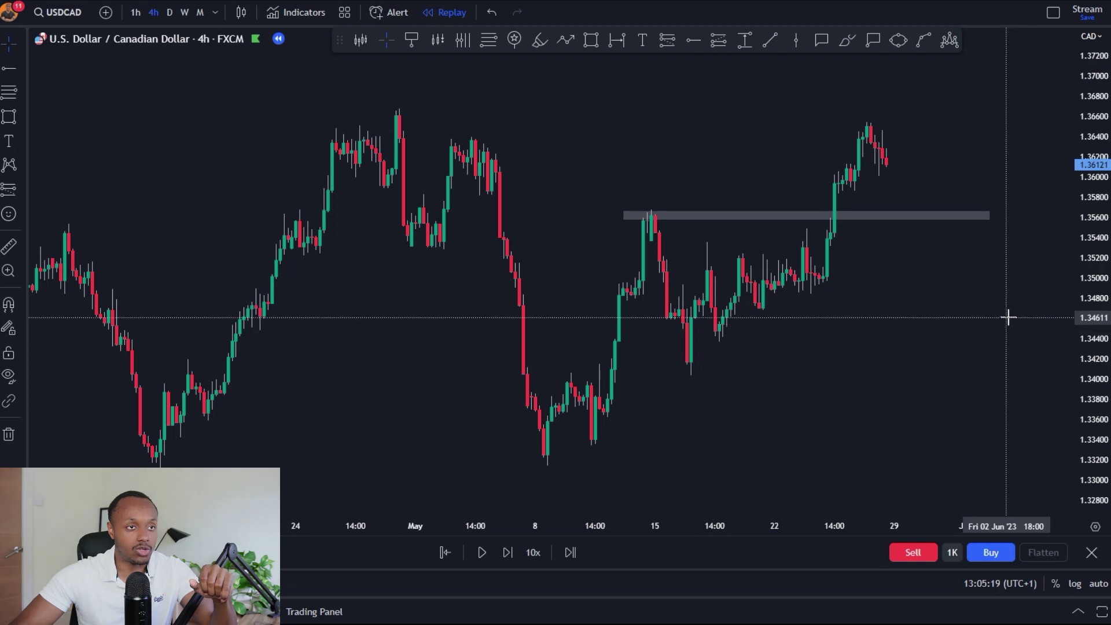
Draw a rising trend line with an arrow end from the 10 May low under the higher lows into early June
left_click(769, 40)
left_click(591, 445)
left_click(1007, 157)
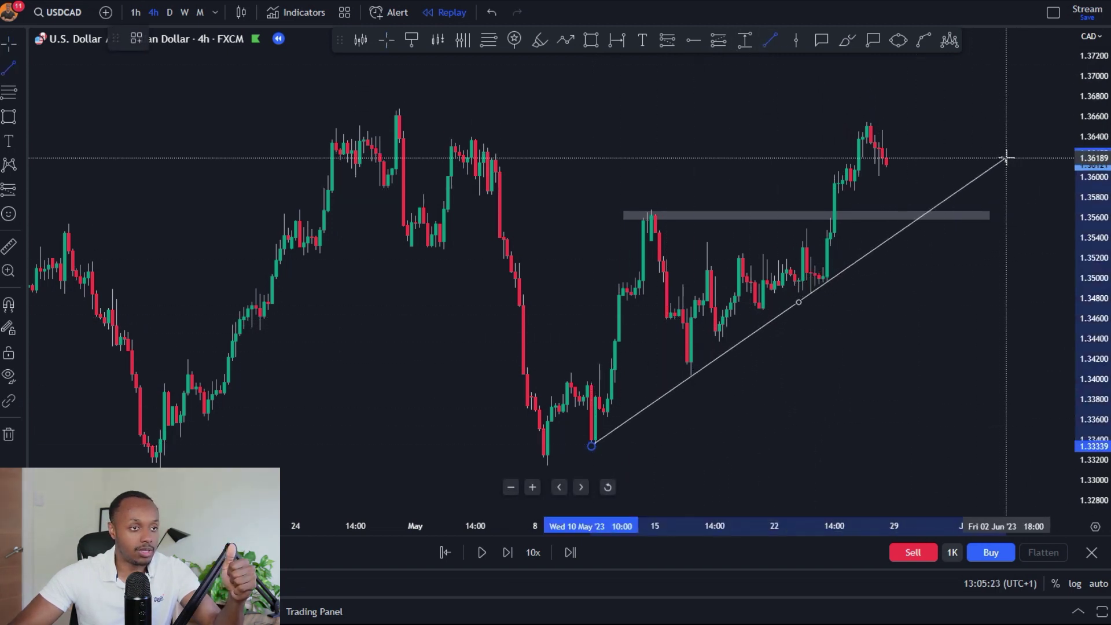
left_click(986, 181)
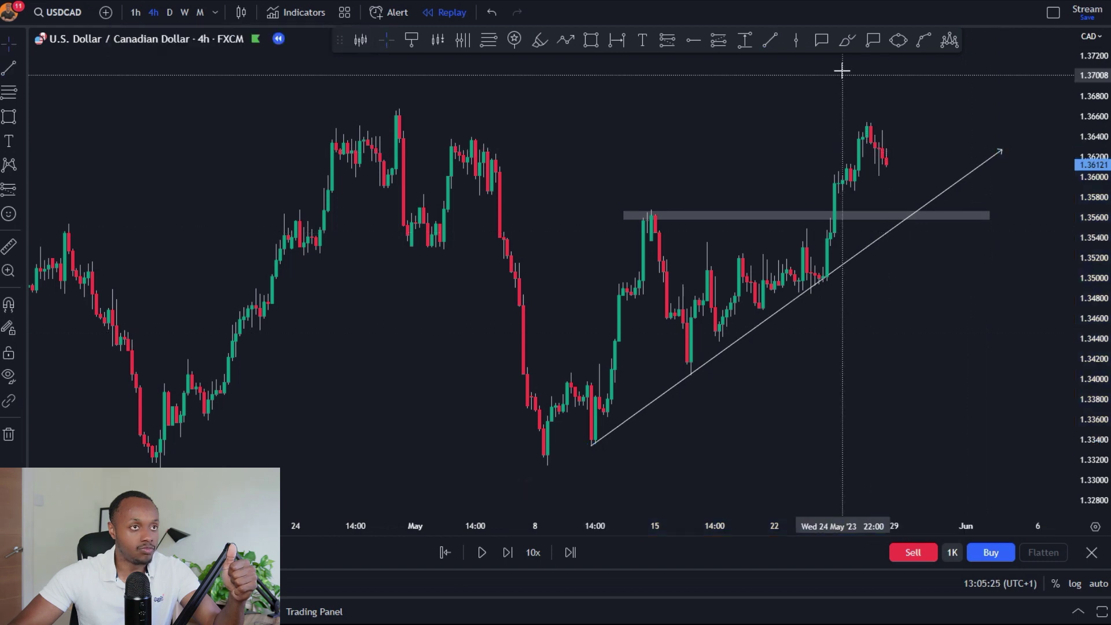
Brush short marks at May's higher lows and sketch a projected bounce from the zone up to the late-April high
left_click_drag(591, 443, 635, 441)
mouse_move(690, 360)
left_mouse_down()
mouse_move(715, 358)
mouse_move(794, 300)
mouse_move(855, 276)
left_mouse_up()
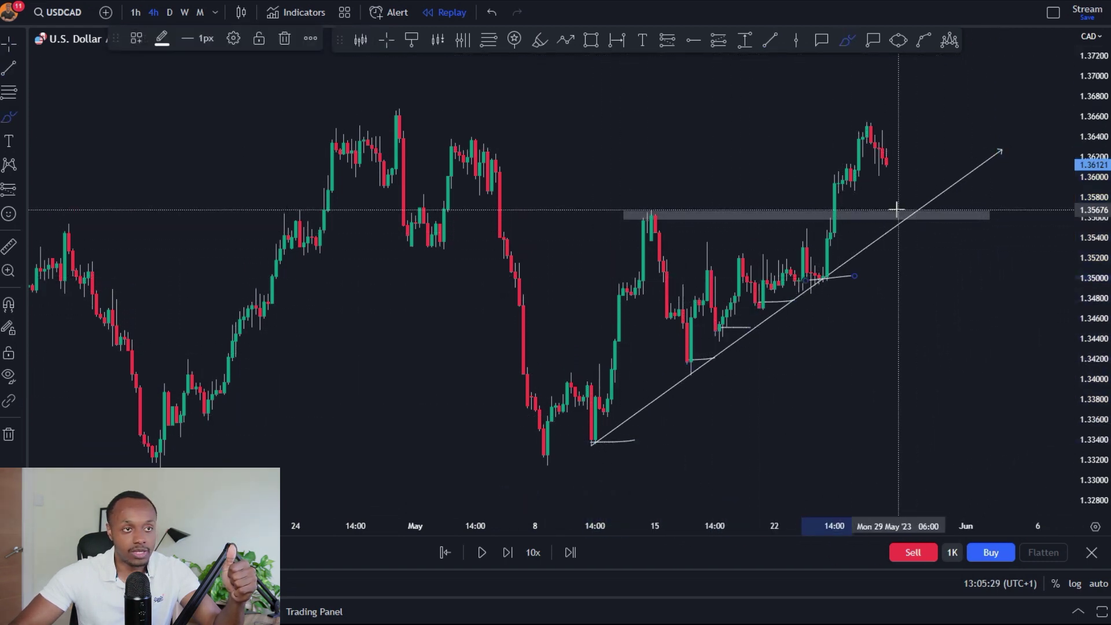
mouse_move(949, 209)
left_mouse_down()
mouse_move(949, 109)
mouse_move(949, 157)
left_mouse_up()
left_click_drag(386, 113, 948, 114)
key("Escape")
Switch to the daily chart and draw a horizontal ray at 1.36948 along the December and January highs
left_click_drag(894, 137, 887, 225)
left_click_drag(879, 447, 925, 401)
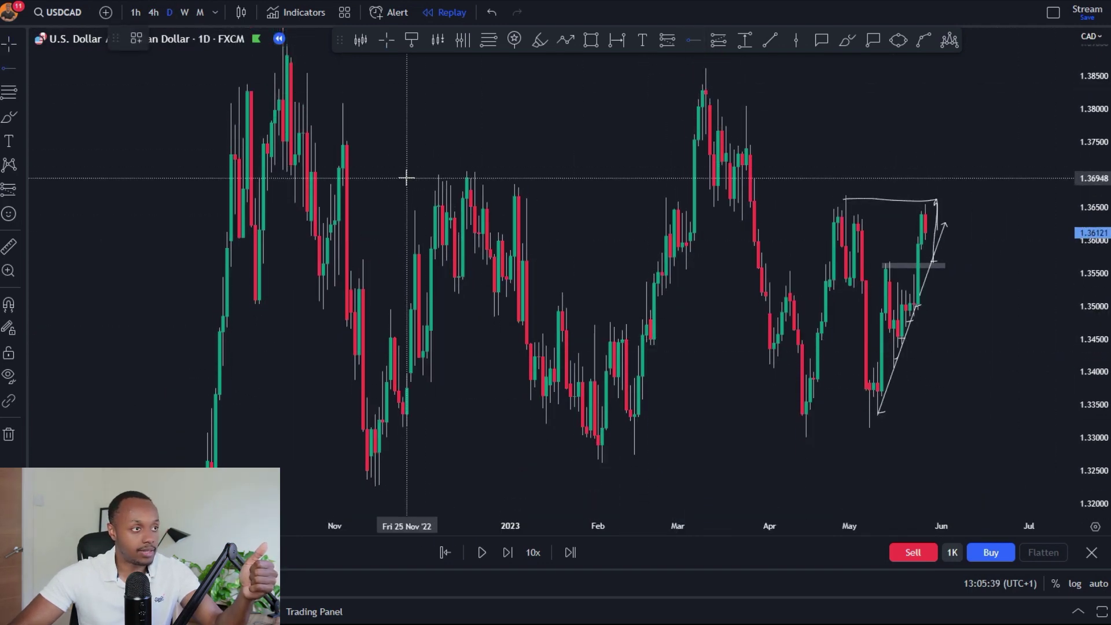
scroll(612, 315, "up", 2)
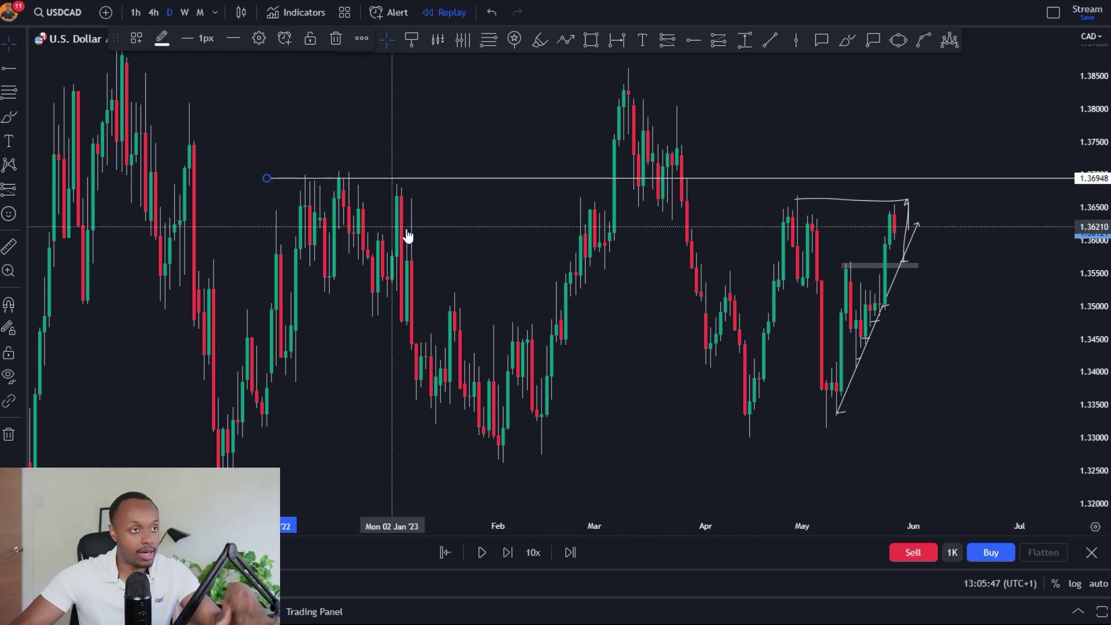
left_click_drag(435, 225, 422, 315)
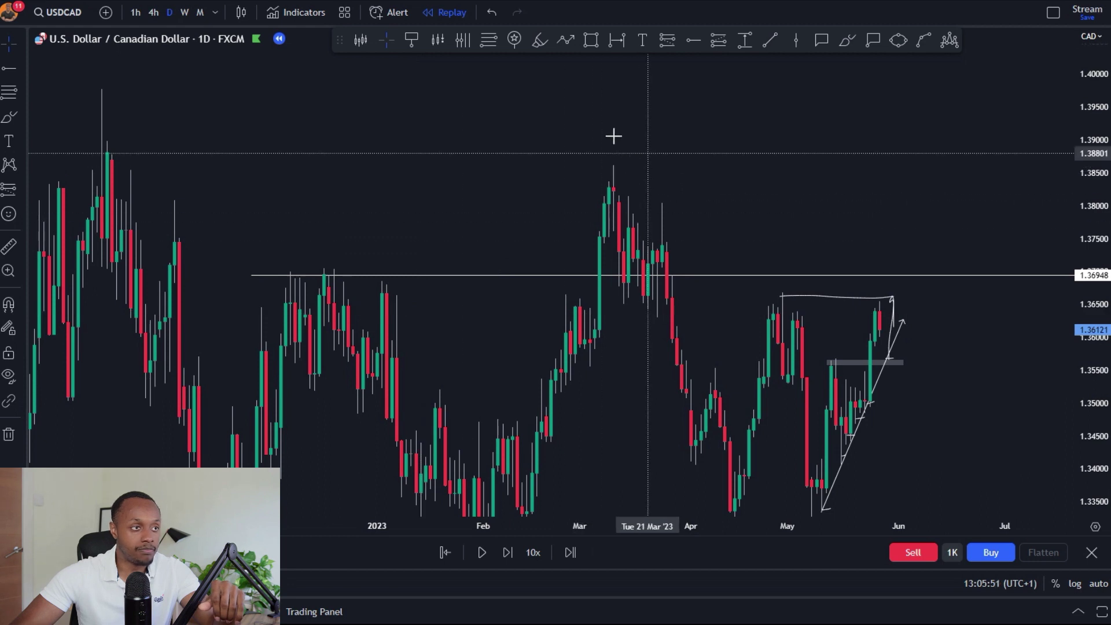
scroll(650, 151, "down", 2)
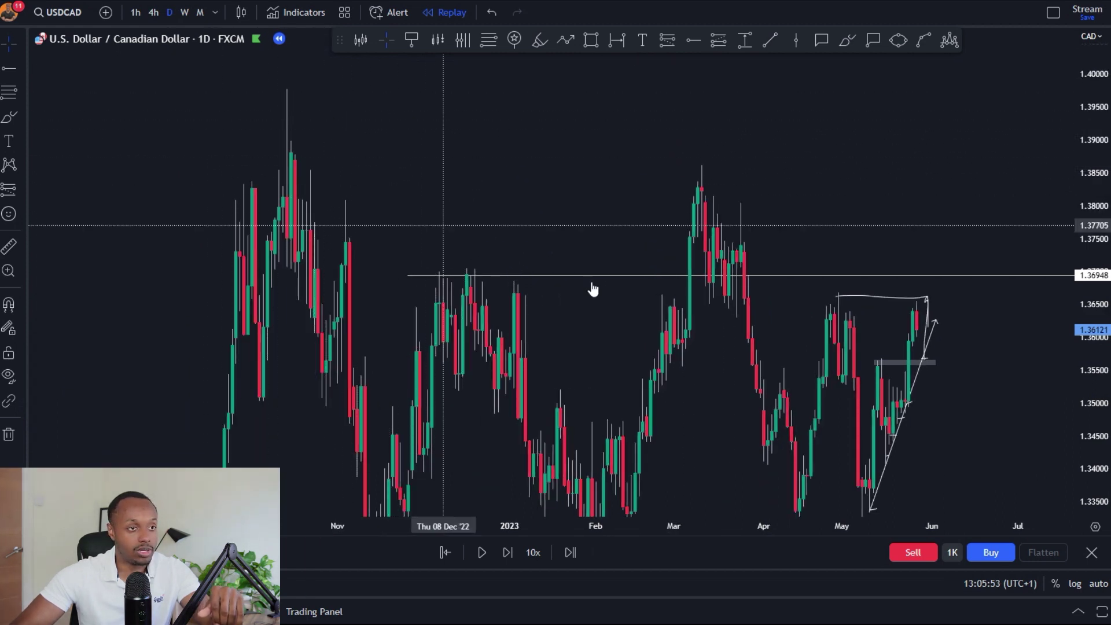
left_click_drag(1090, 324, 1088, 416)
left_click_drag(966, 448, 981, 408)
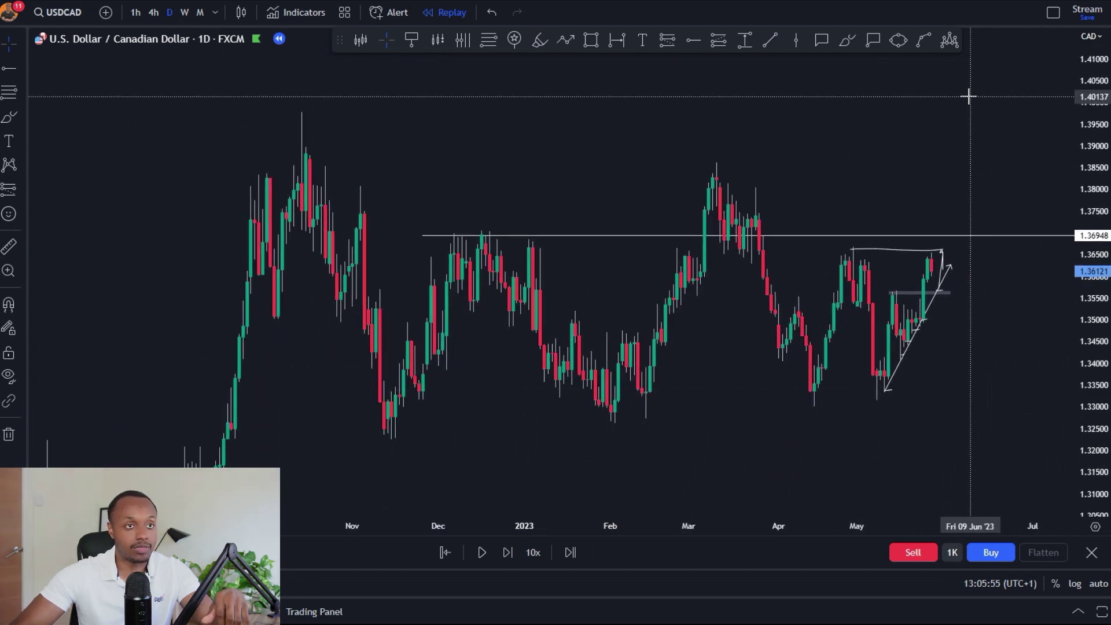
left_click_drag(1091, 394, 1090, 346)
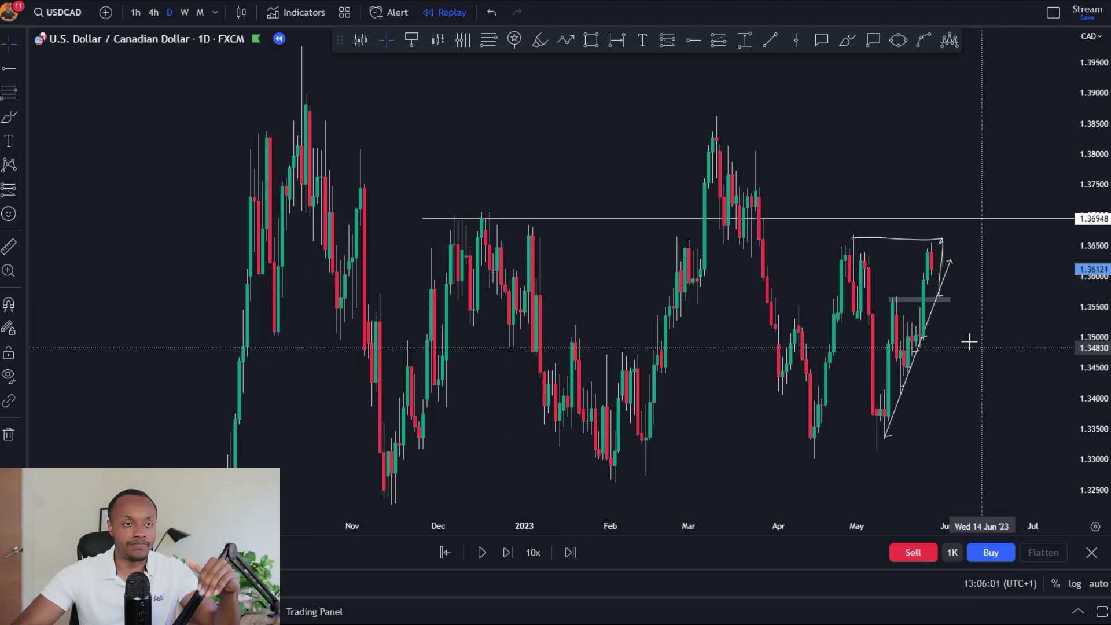
Return to the 4-hour chart and delete the projected bounce arrow, the line at the late-April high and the mark on the zone
left_click(154, 13)
left_click_drag(1104, 437, 1098, 283)
left_click_drag(986, 419, 954, 400)
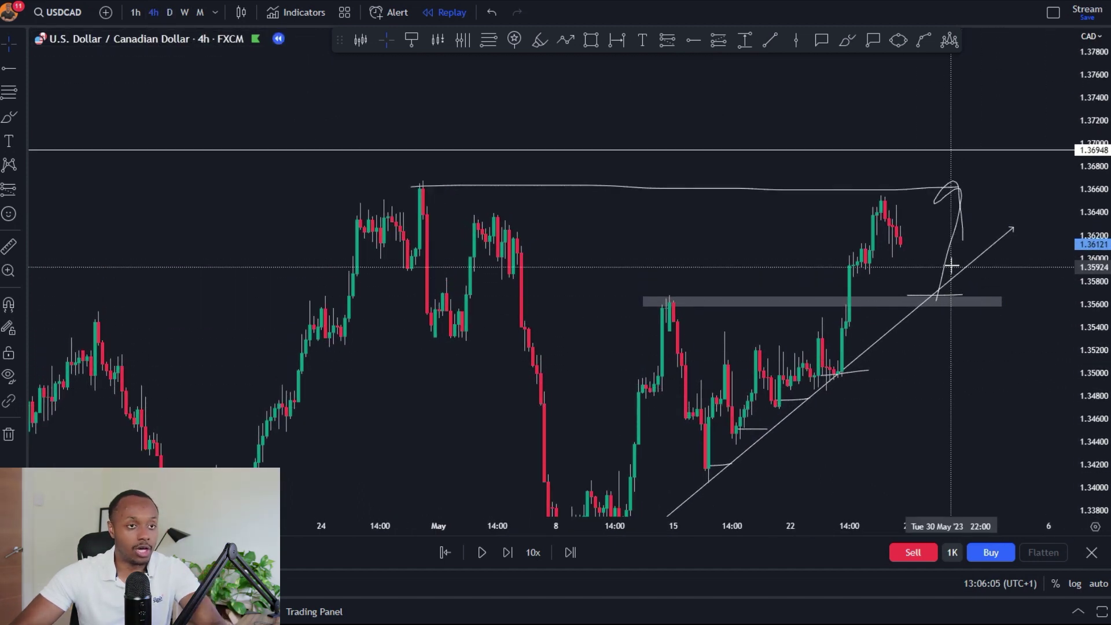
left_click(956, 228)
key("Delete")
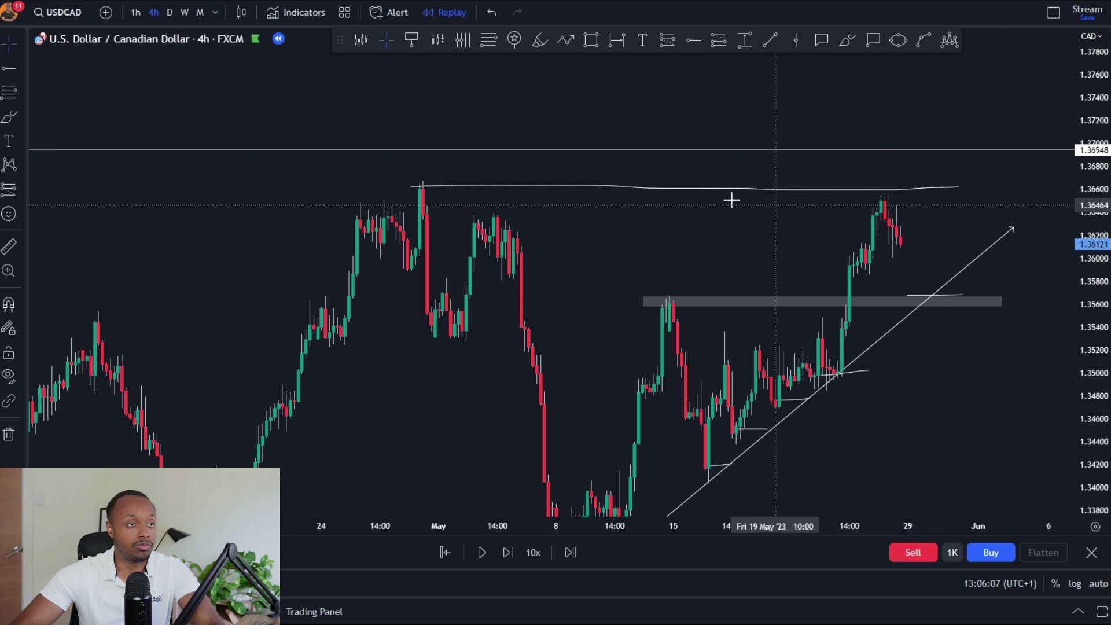
left_click(710, 191)
key("Delete")
left_click(909, 294)
key("Delete")
Delete the brush marks at May's higher lows, keeping the trend line and the zone
left_click_drag(936, 346, 922, 314)
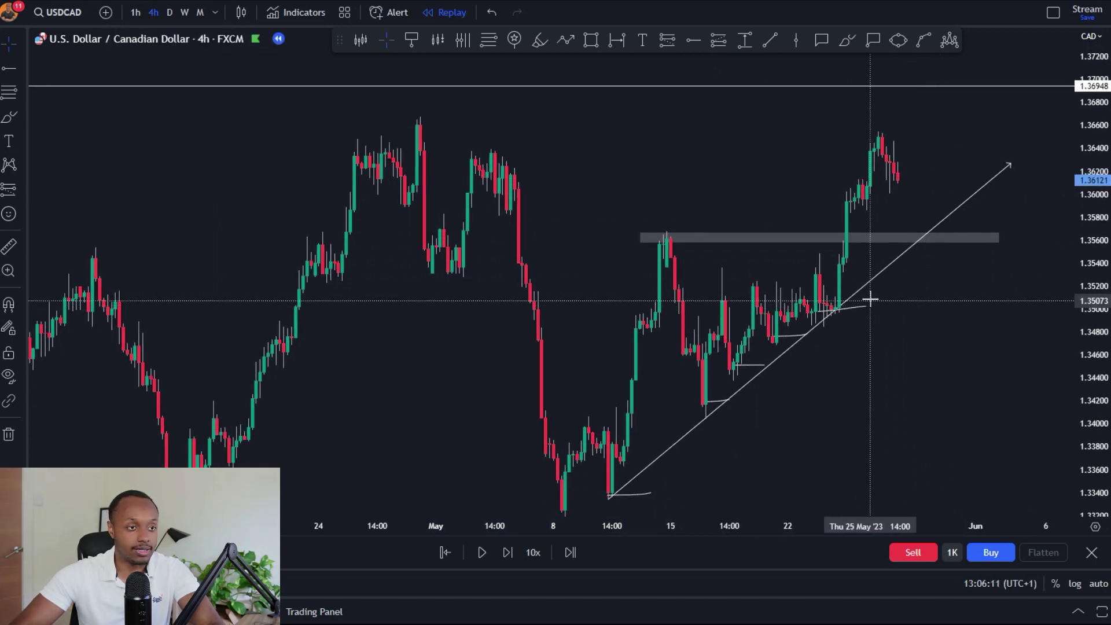
left_click(792, 337)
key("Delete")
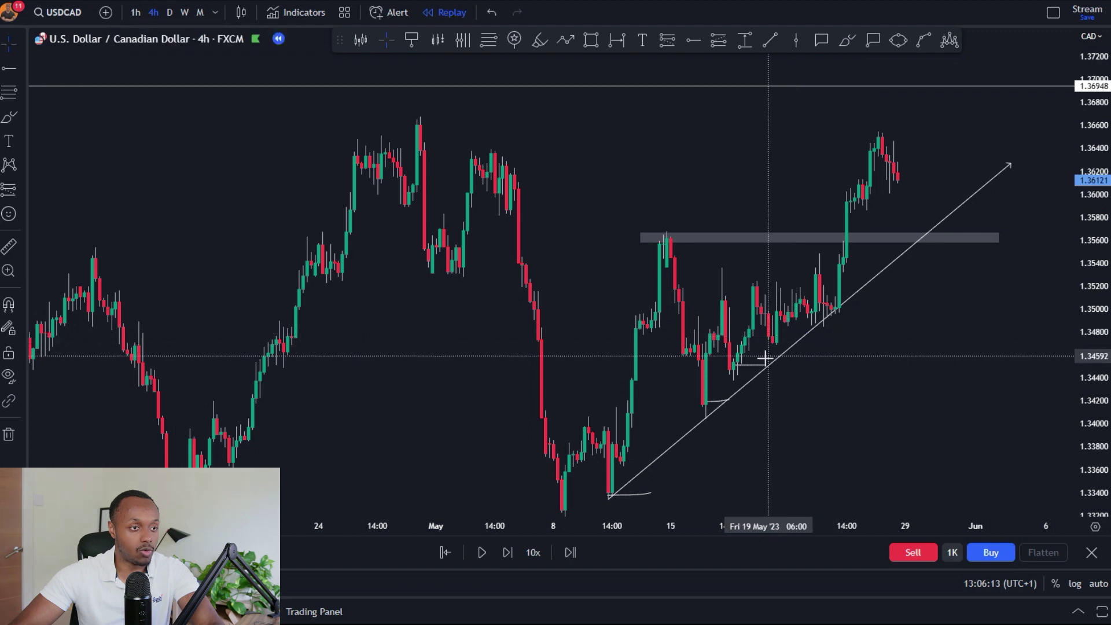
left_click(745, 366)
key("Delete")
left_click(722, 402)
key("Delete")
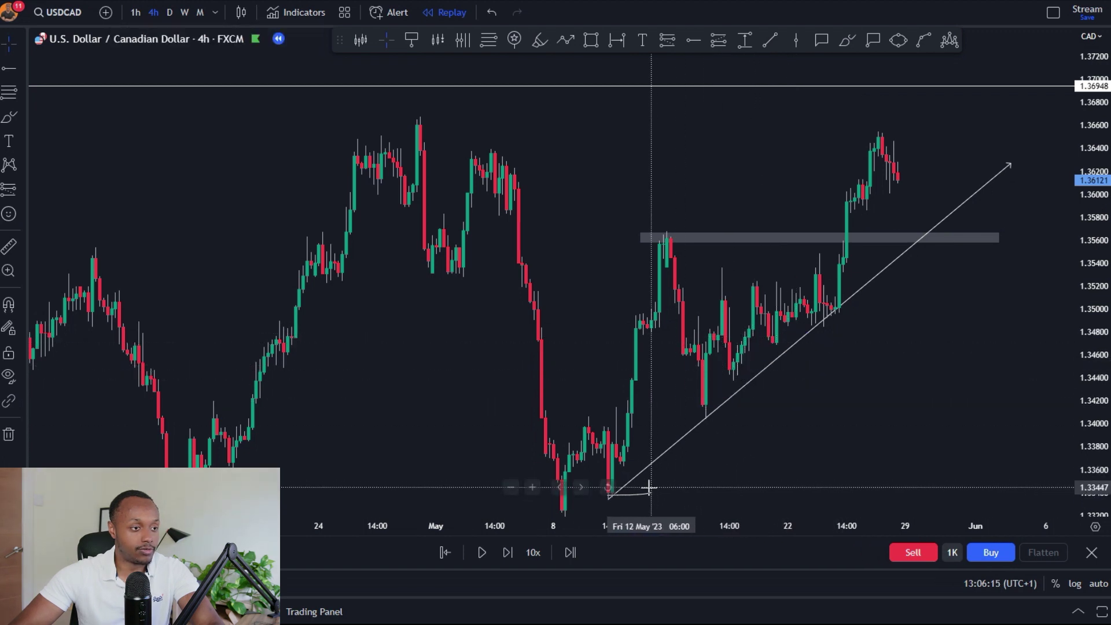
left_click(640, 495)
key("Delete")
Advance the replay bar by bar until price pulls back to the rising trend line on 30 May
left_click_drag(893, 413, 845, 380)
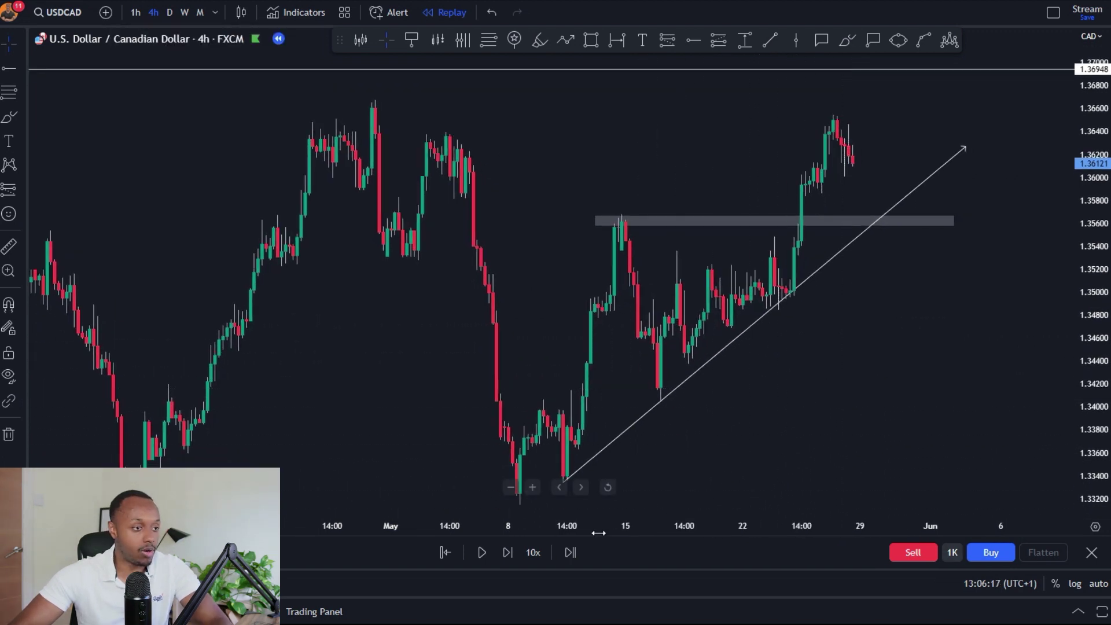
left_click(512, 552)
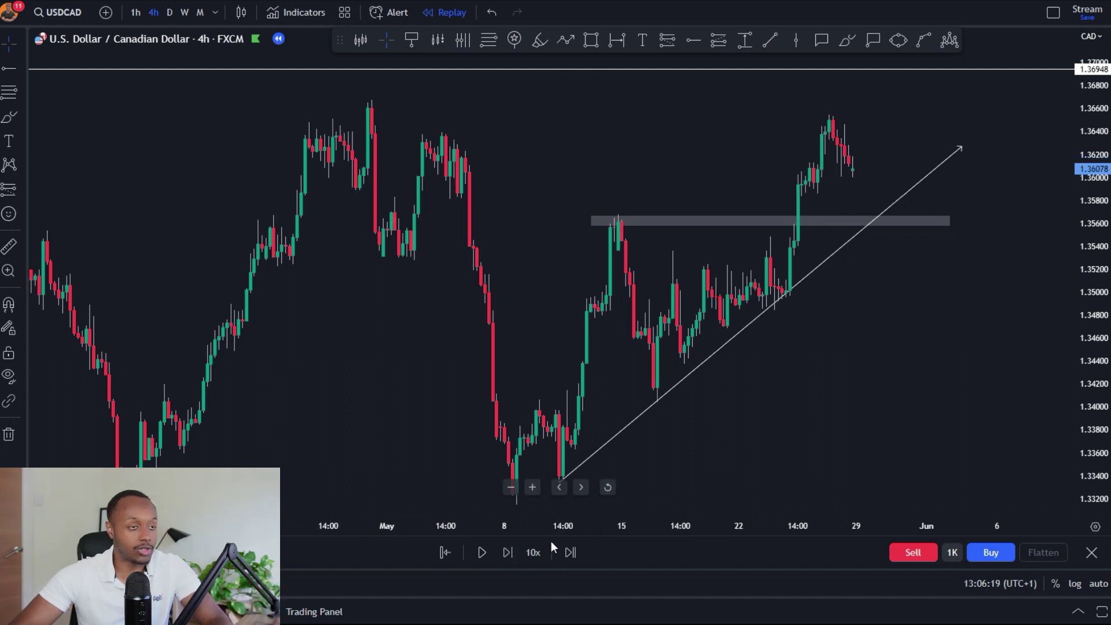
left_click(505, 554)
left_click(505, 554)
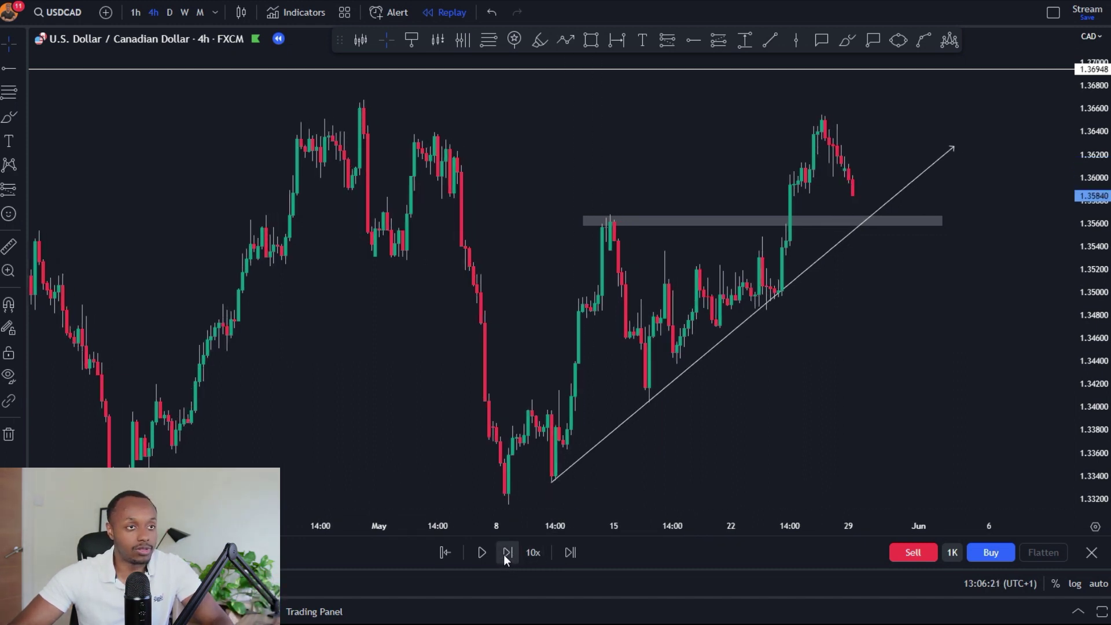
left_click(504, 554)
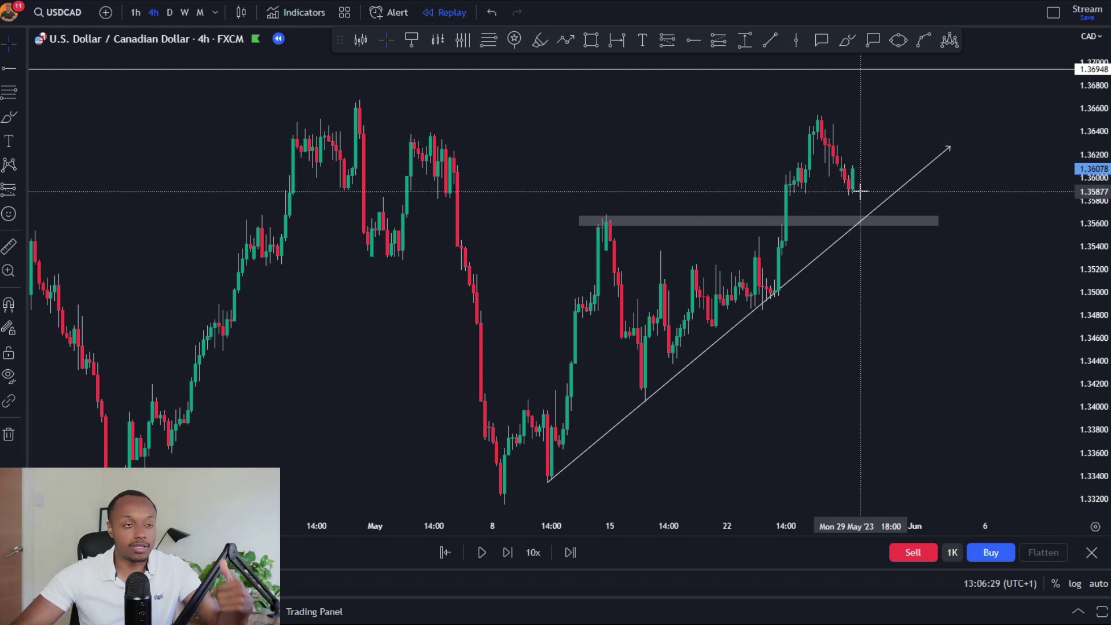
left_click(508, 552)
left_click(508, 552)
left_click(508, 552)
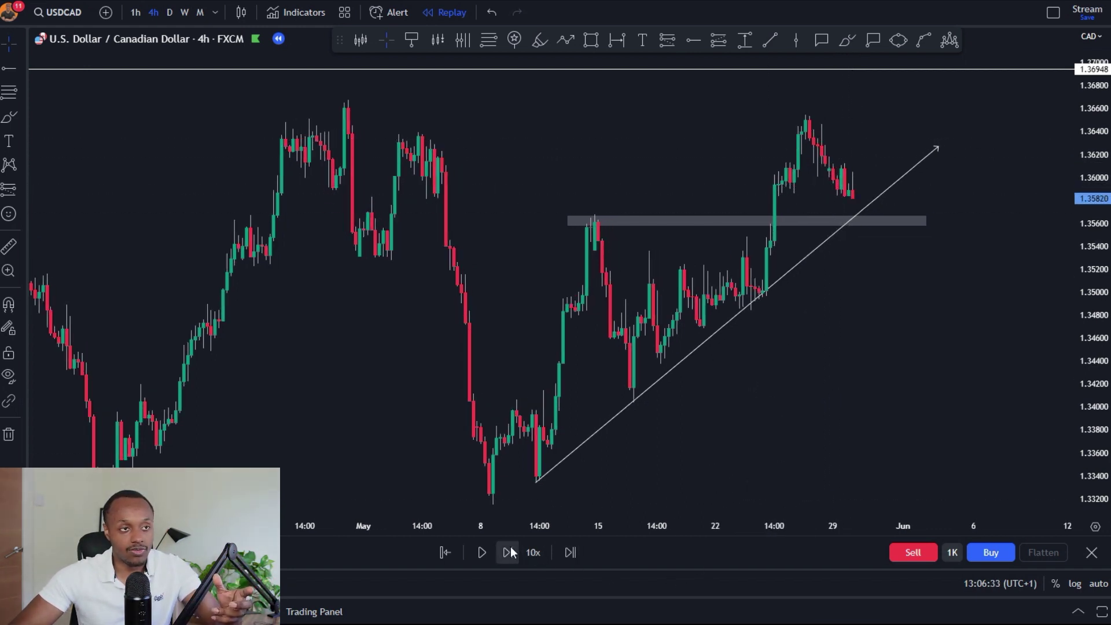
left_click(510, 552)
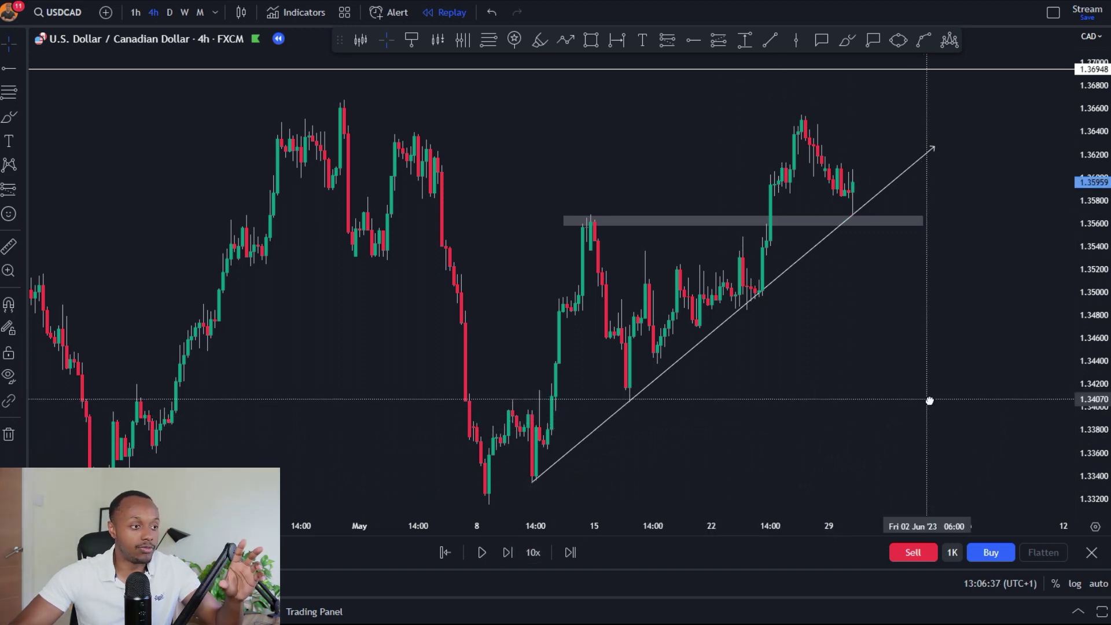
Switch to the 1-hour chart to view the pullback to the trend line and zone
left_click_drag(930, 400, 930, 402)
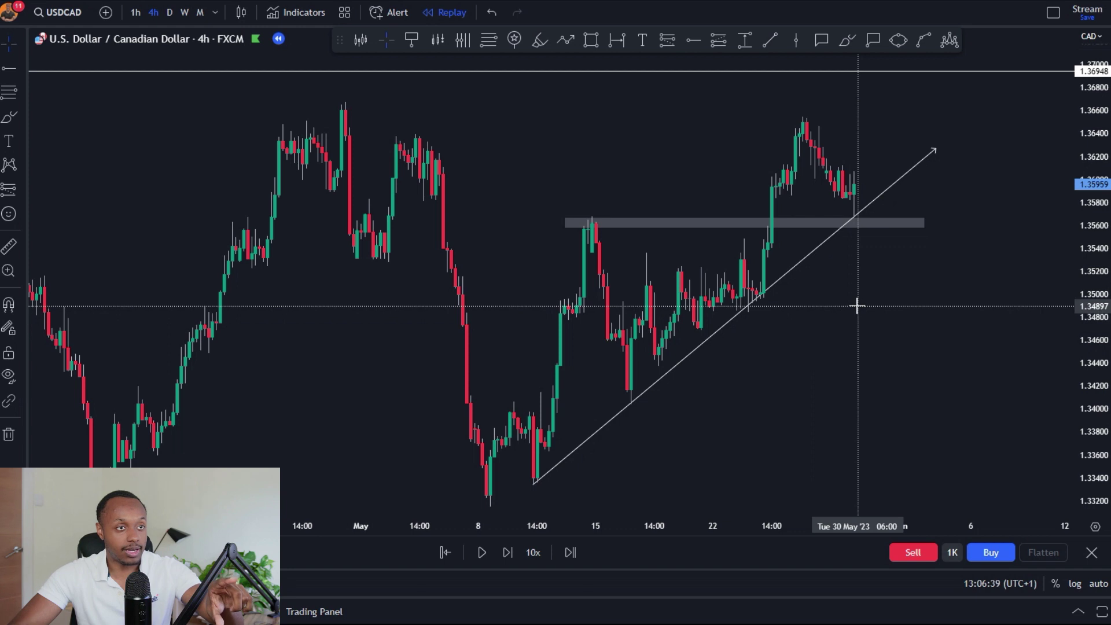
left_click_drag(853, 299, 848, 340)
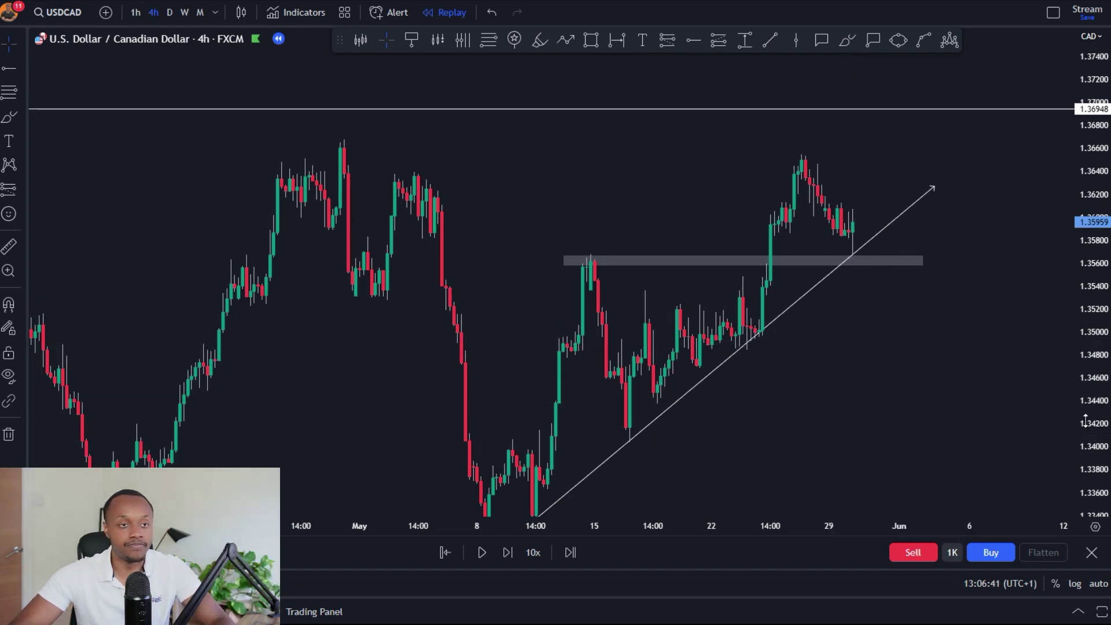
left_click_drag(1085, 421, 1086, 382)
left_click(139, 14)
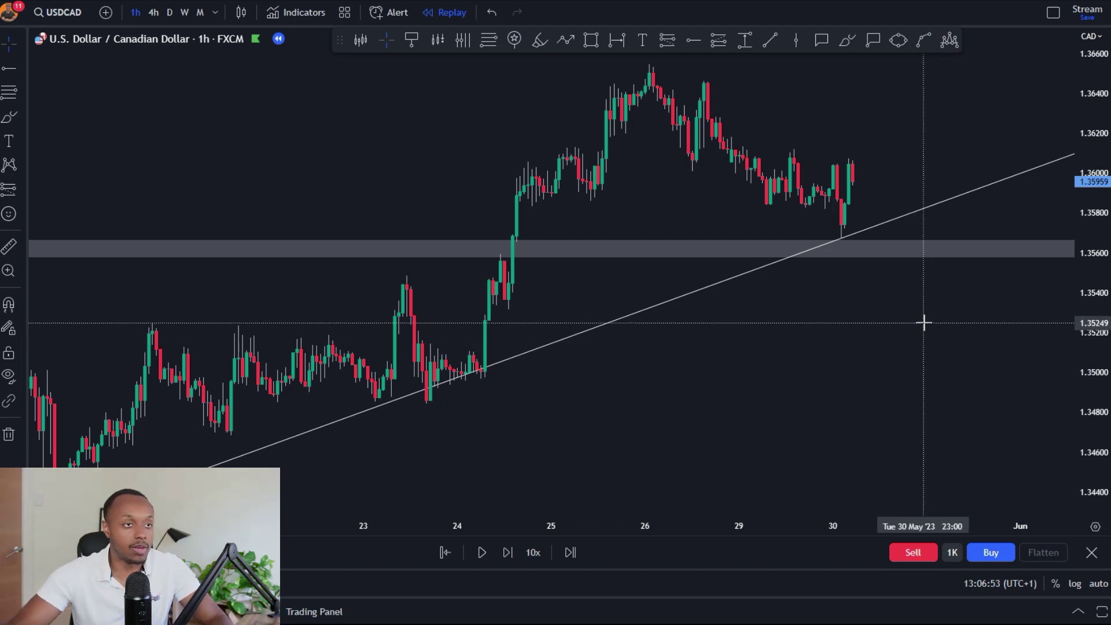
Examine the pullback to the trend line and support zone on the 1-hour chart, and return to the 4-hour chart
left_click_drag(924, 354, 858, 288)
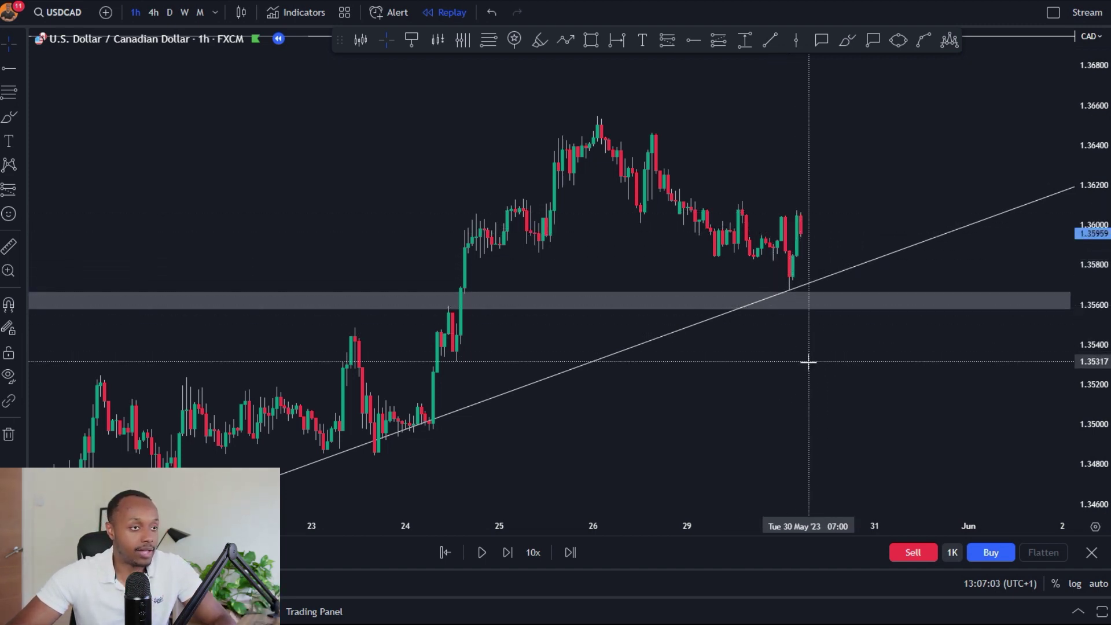
left_click_drag(819, 401, 777, 461)
left_click_drag(759, 422, 746, 452)
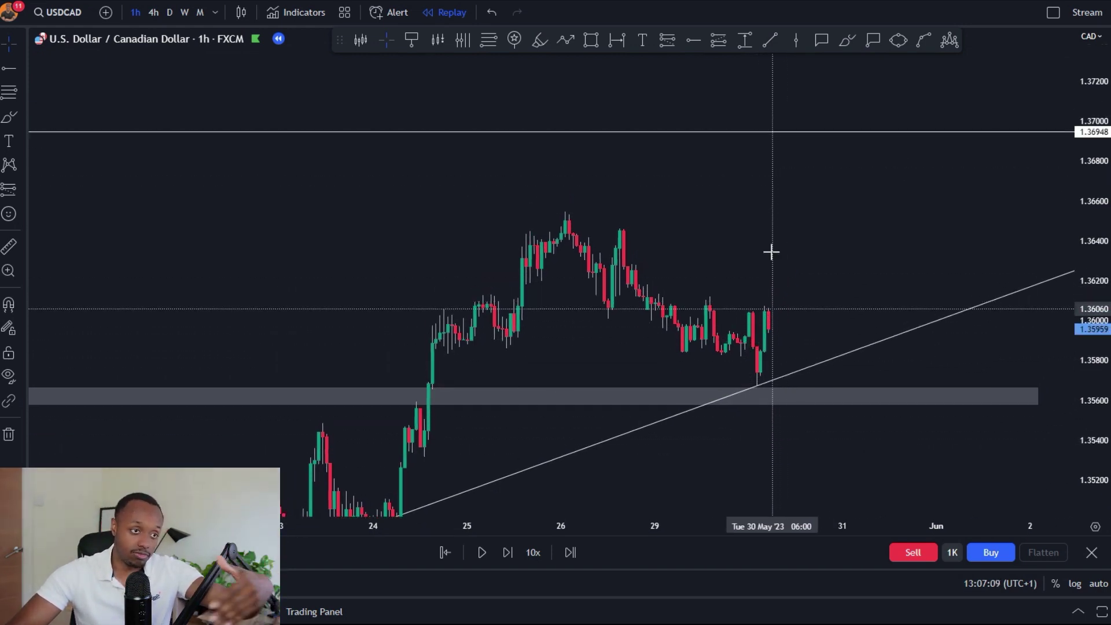
left_click_drag(794, 274, 804, 222)
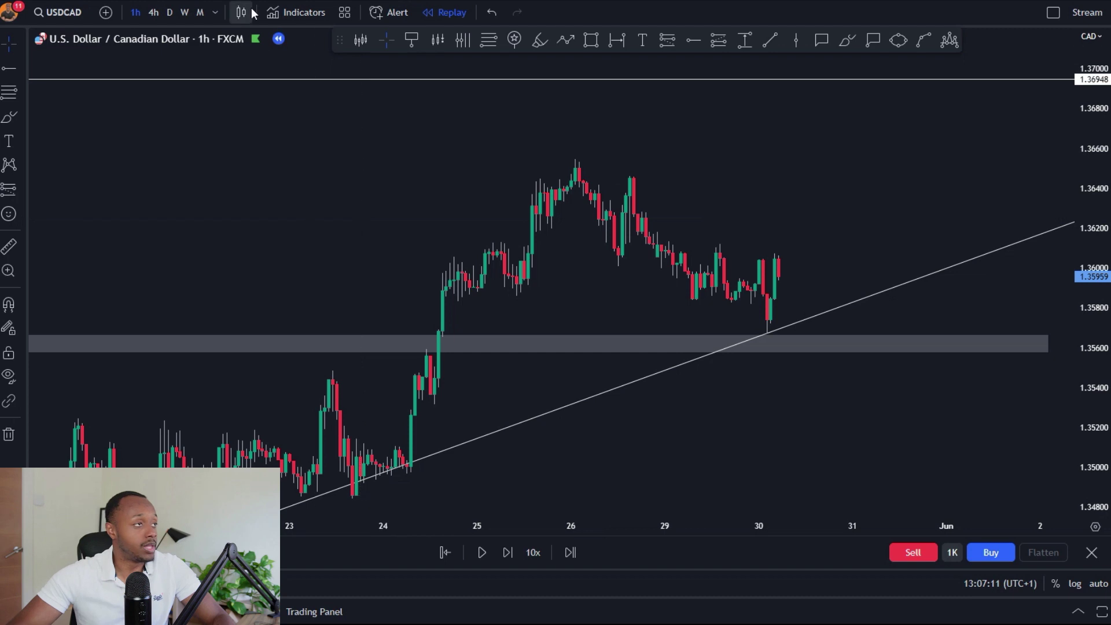
left_click(158, 16)
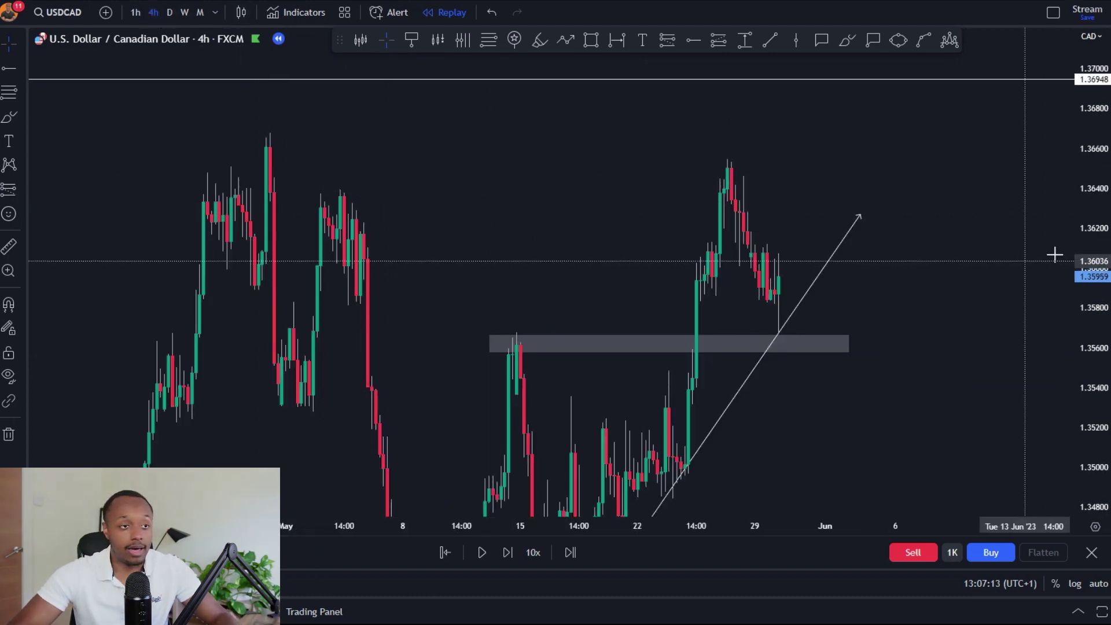
left_click_drag(1088, 228, 1088, 309)
left_click_drag(885, 394, 912, 347)
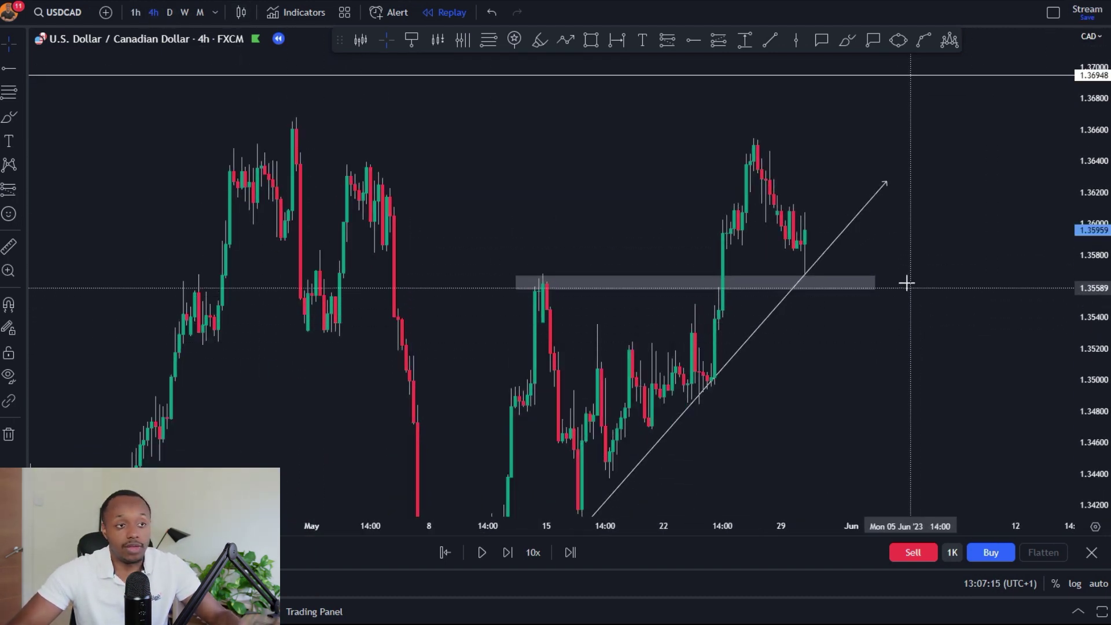
left_click_drag(870, 316, 879, 303)
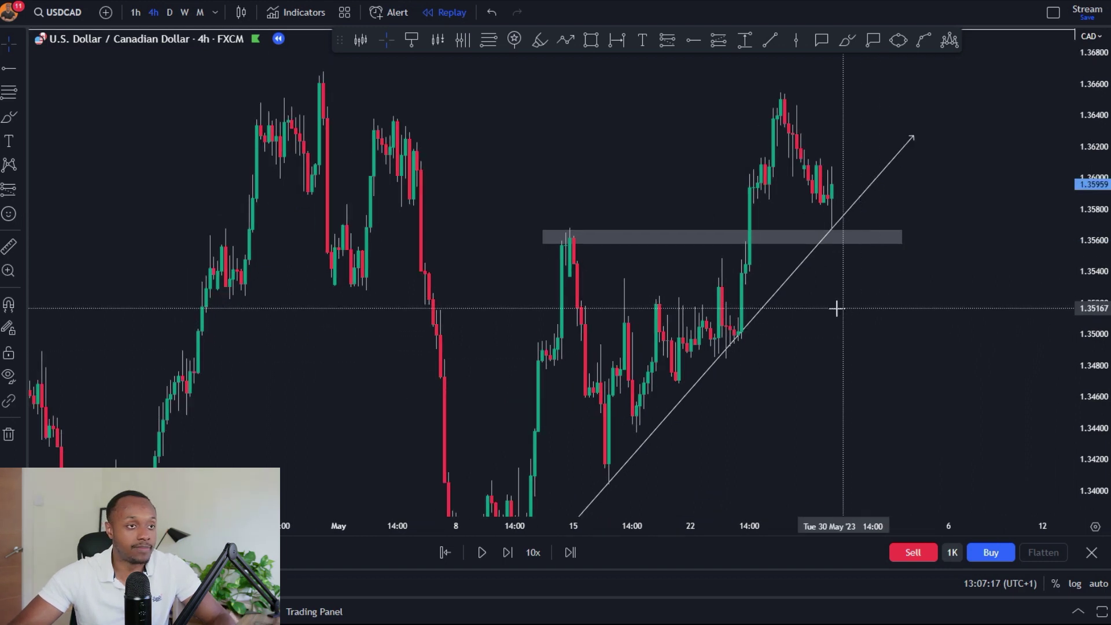
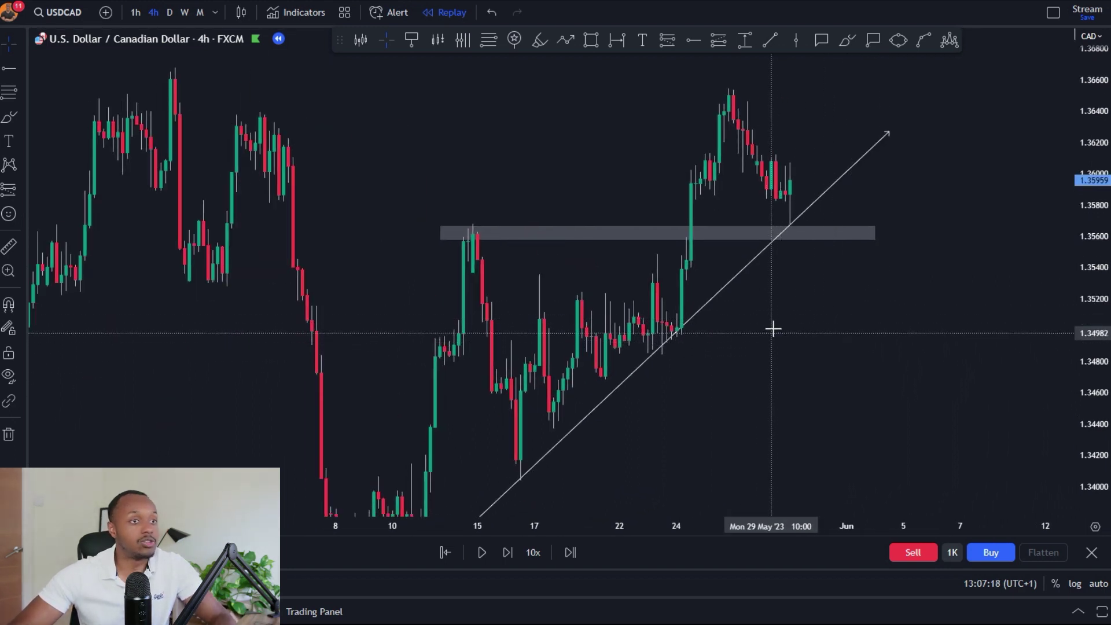
Step the replay forward twice on the 4-hour chart and check the latest candles on the 1-hour chart
left_click(515, 553)
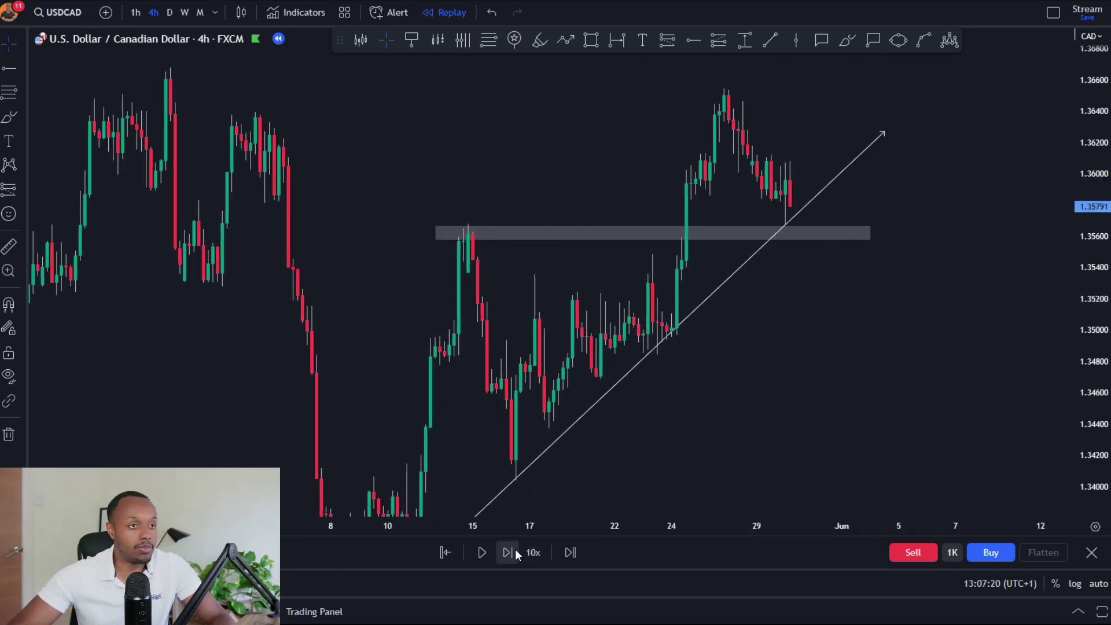
left_click(515, 553)
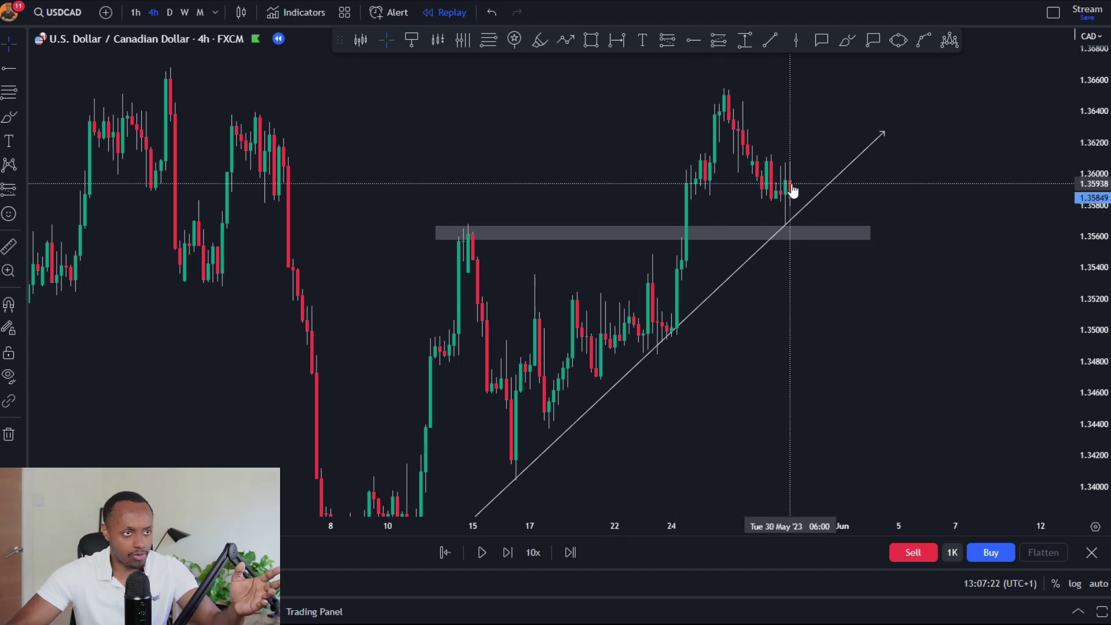
left_click(136, 12)
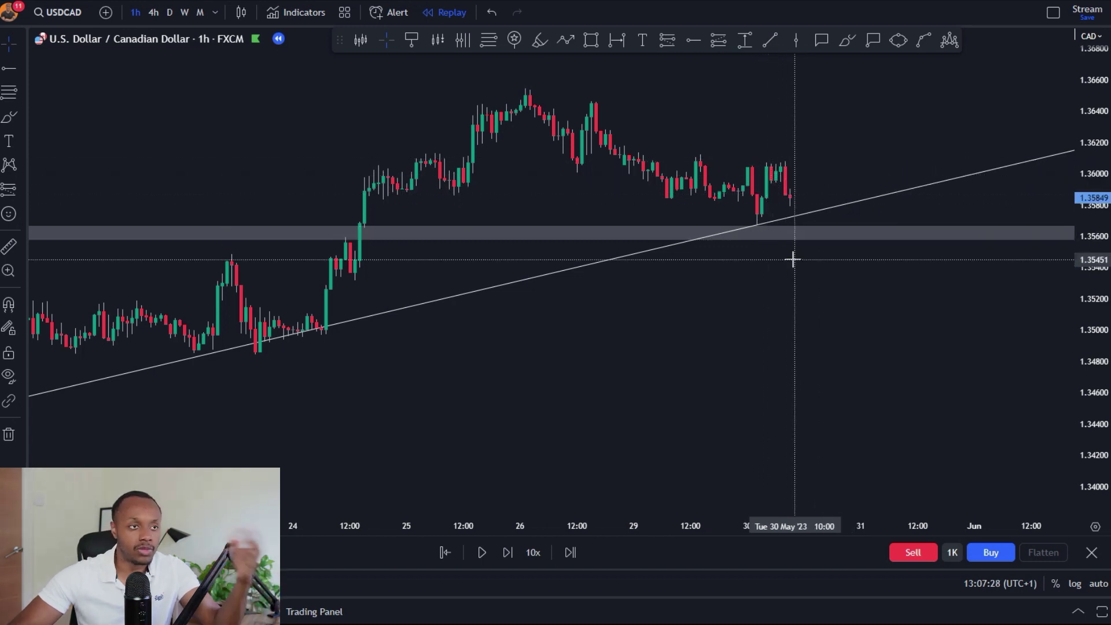
left_click_drag(784, 289, 778, 301)
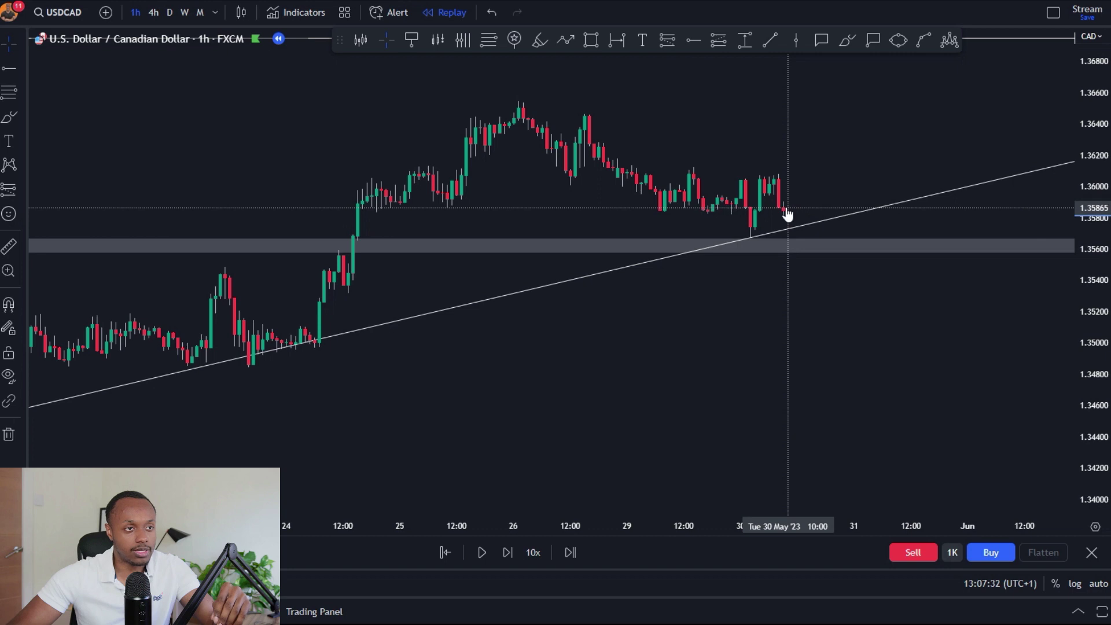
left_click(795, 247)
left_click(823, 69)
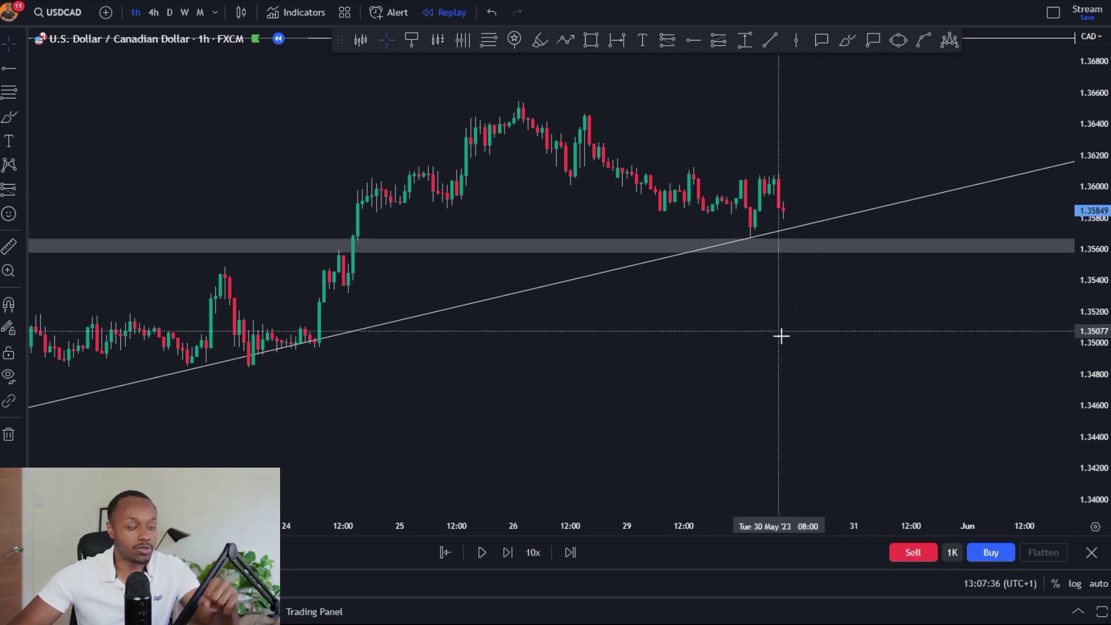
Step the replay forward once on the 4-hour chart and inspect the retest of the trend line on the 1-hour chart
left_click(153, 12)
left_click(506, 557)
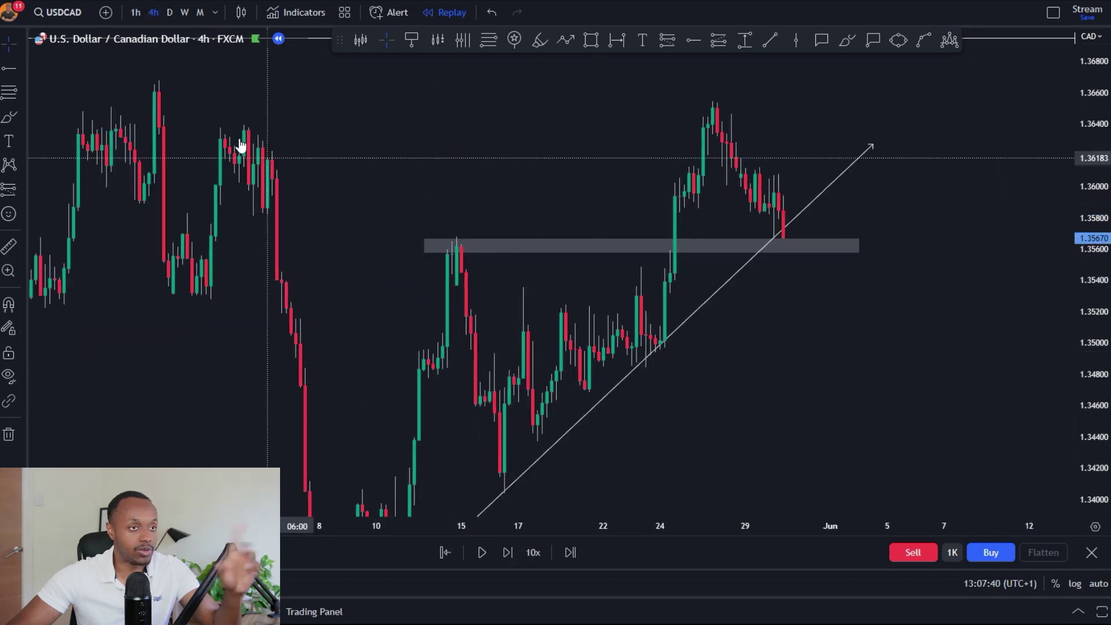
left_click(135, 12)
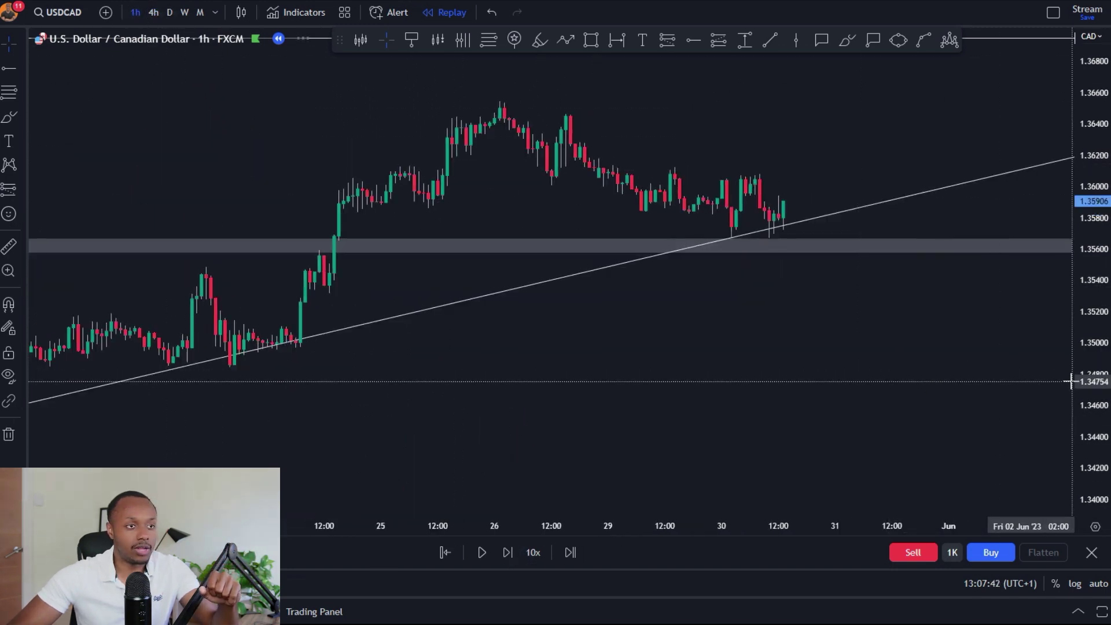
left_click_drag(1093, 428, 1093, 318)
left_click_drag(929, 405, 922, 499)
scroll(868, 440, "up", 2)
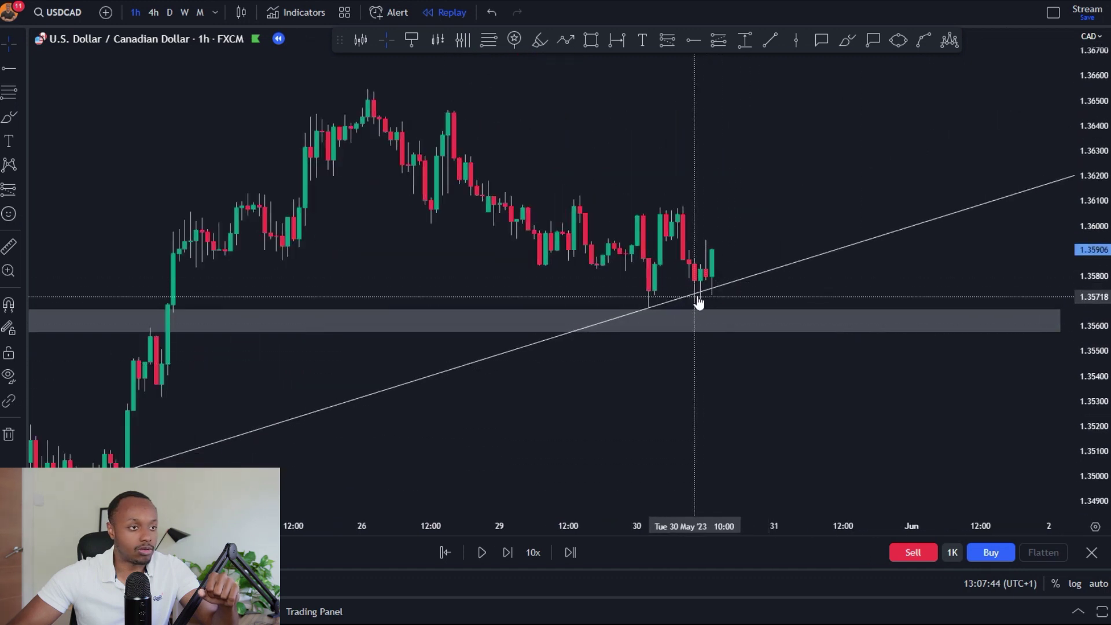
Examine the latest candles' wicks at the trend line and support zone on the 4-hour chart
left_click(153, 13)
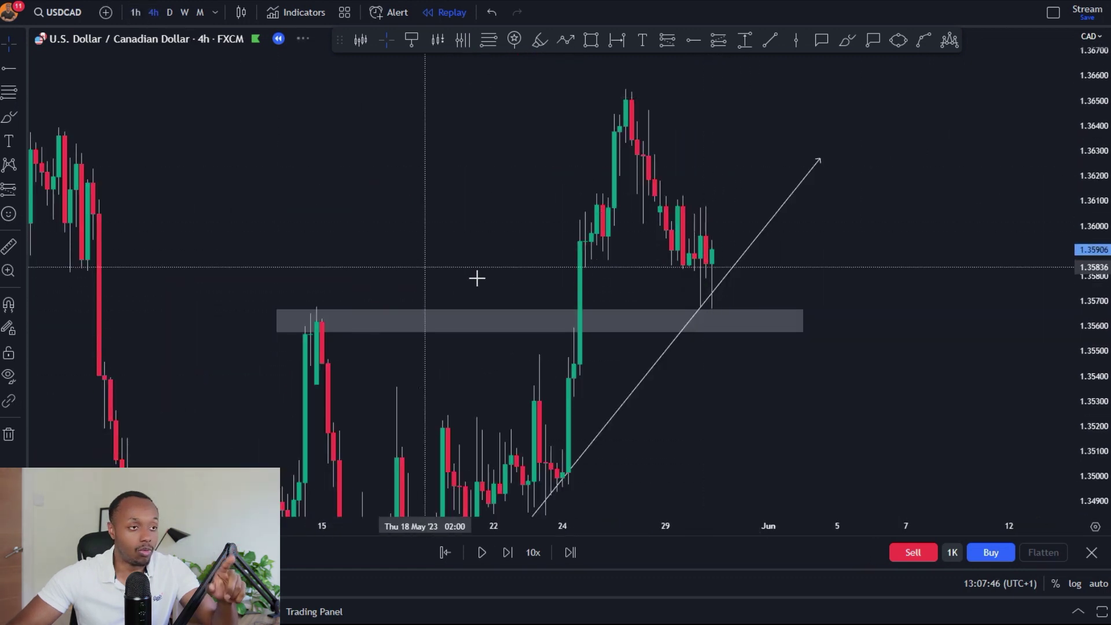
left_click_drag(683, 386, 708, 370)
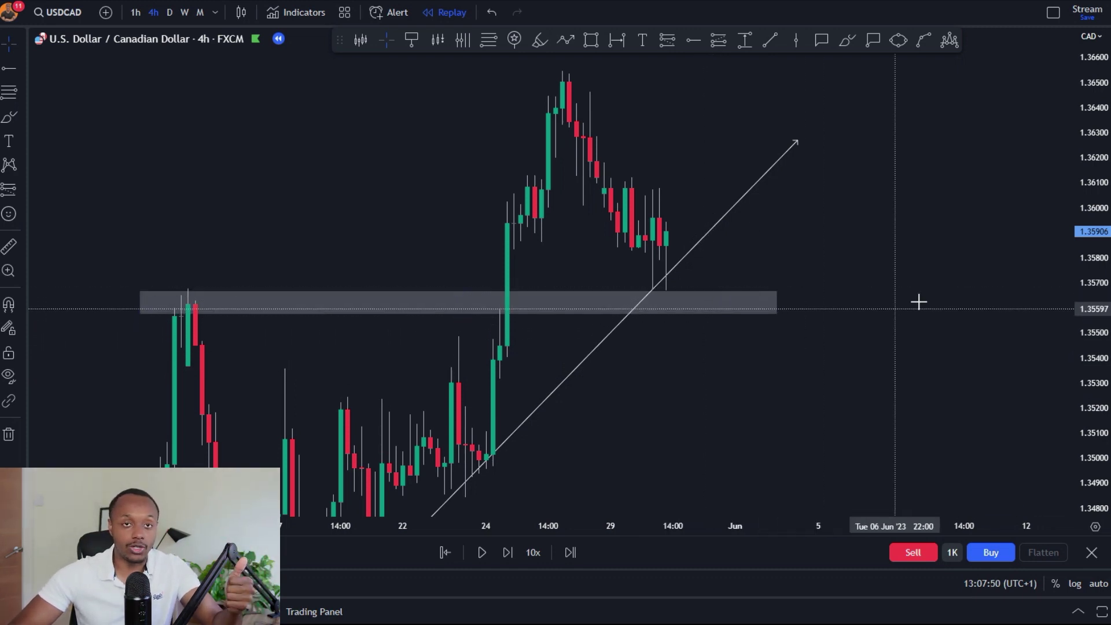
left_click_drag(1095, 190, 1095, 249)
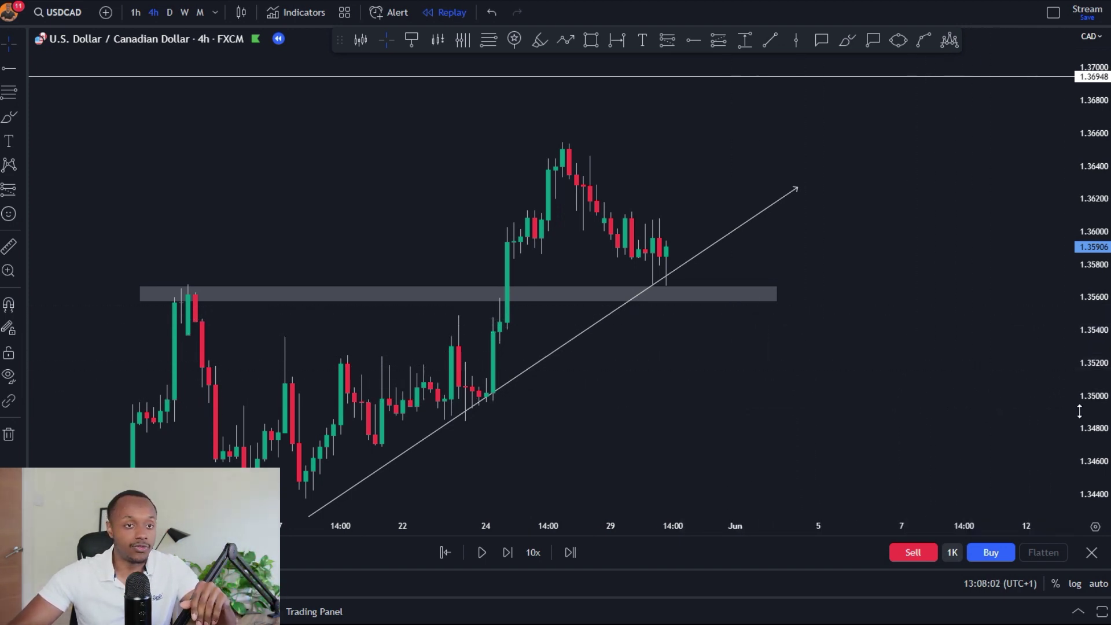
left_click_drag(1079, 411, 1077, 376)
left_click_drag(923, 397, 948, 395)
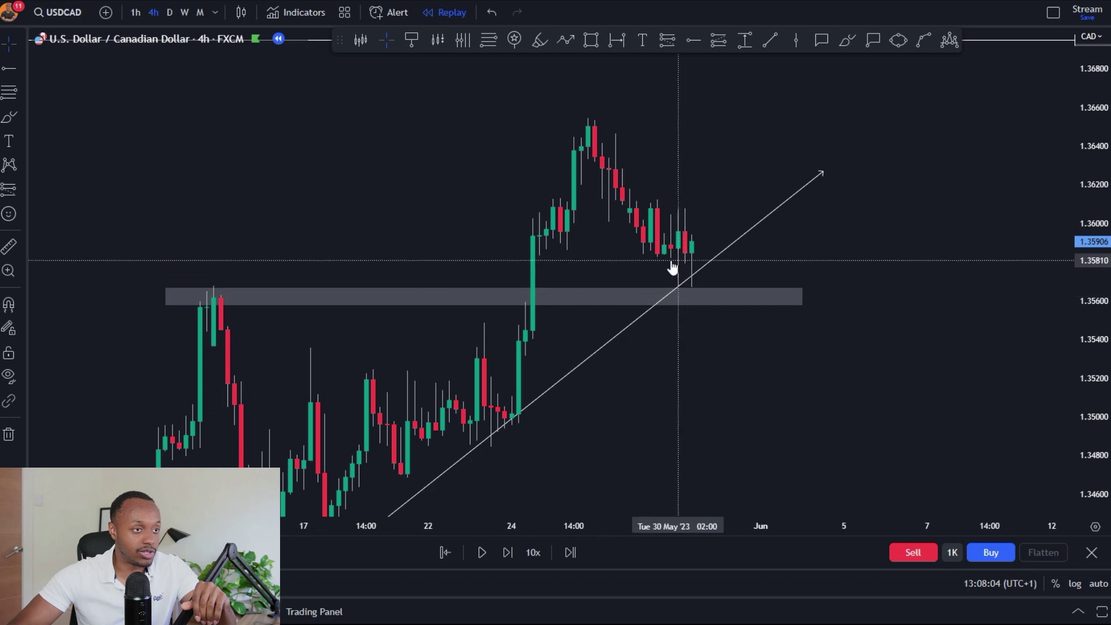
left_click(667, 296)
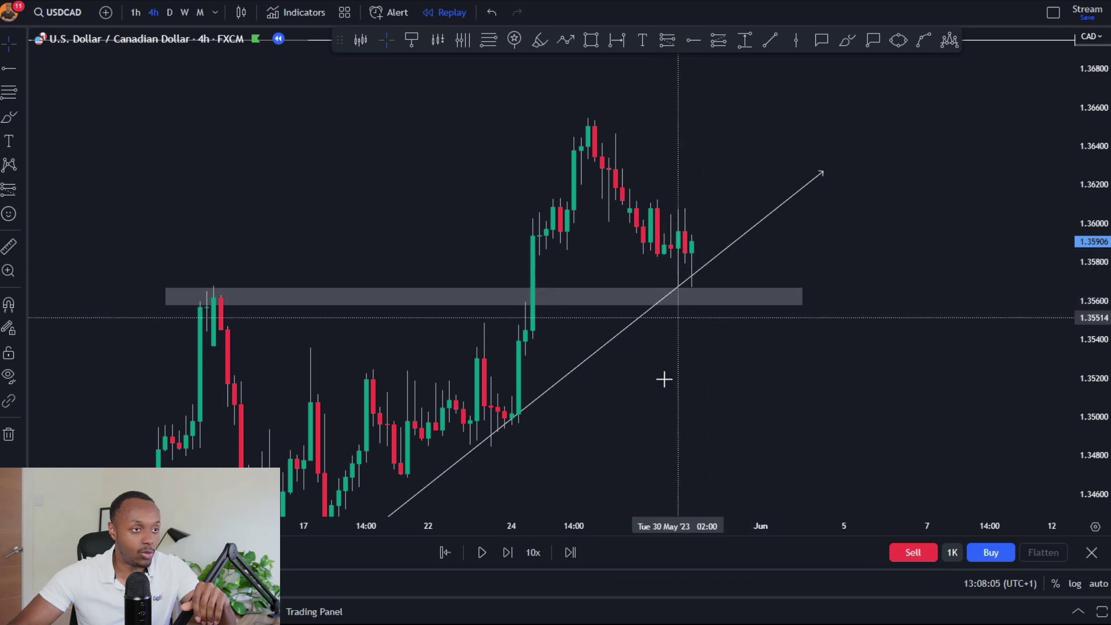
left_click(692, 414)
On the 1-hour chart, place a long position with entry at 1.35906, stop at 1.35576 on the zone's lower edge and target at 1.36538
left_click(137, 15)
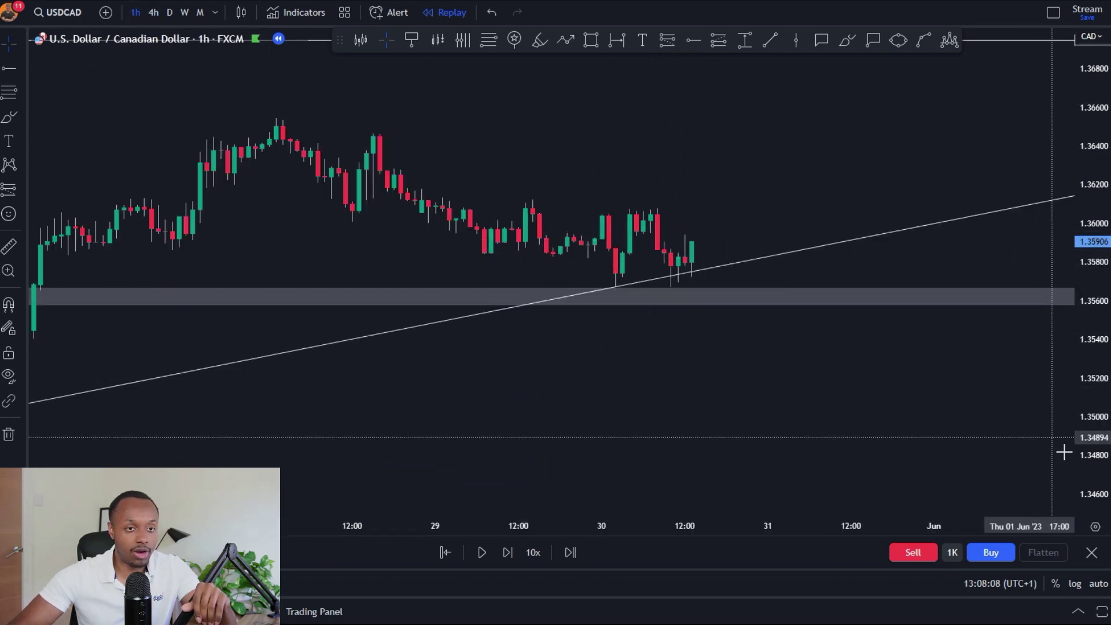
left_click(719, 42)
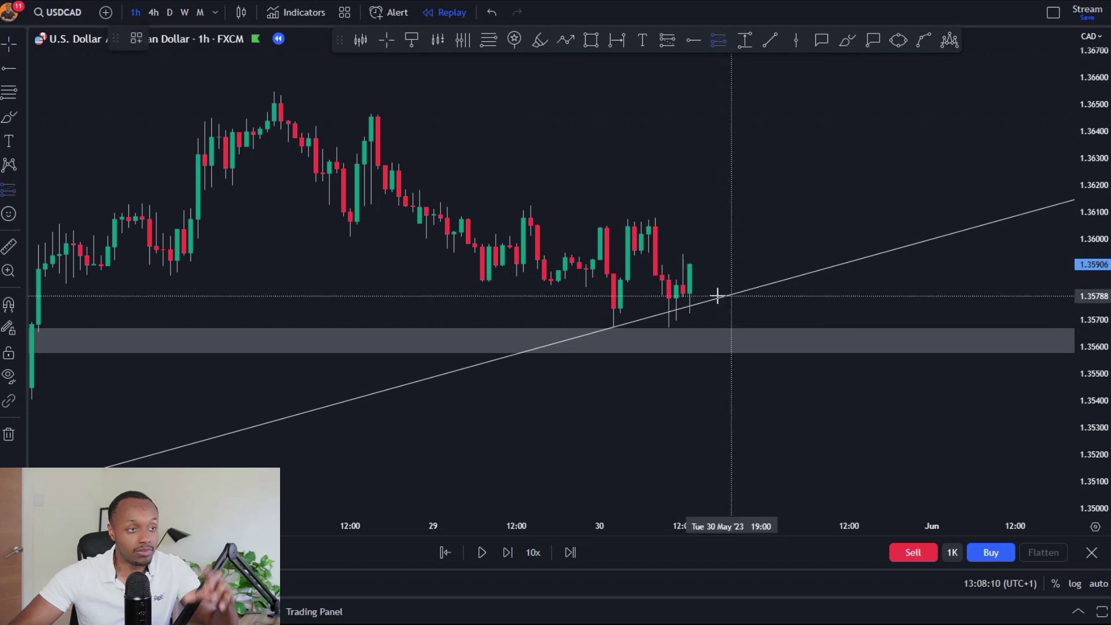
left_click(689, 265)
left_click_drag(687, 311, 688, 353)
left_click_drag(677, 416, 672, 458)
left_click_drag(689, 310, 689, 309)
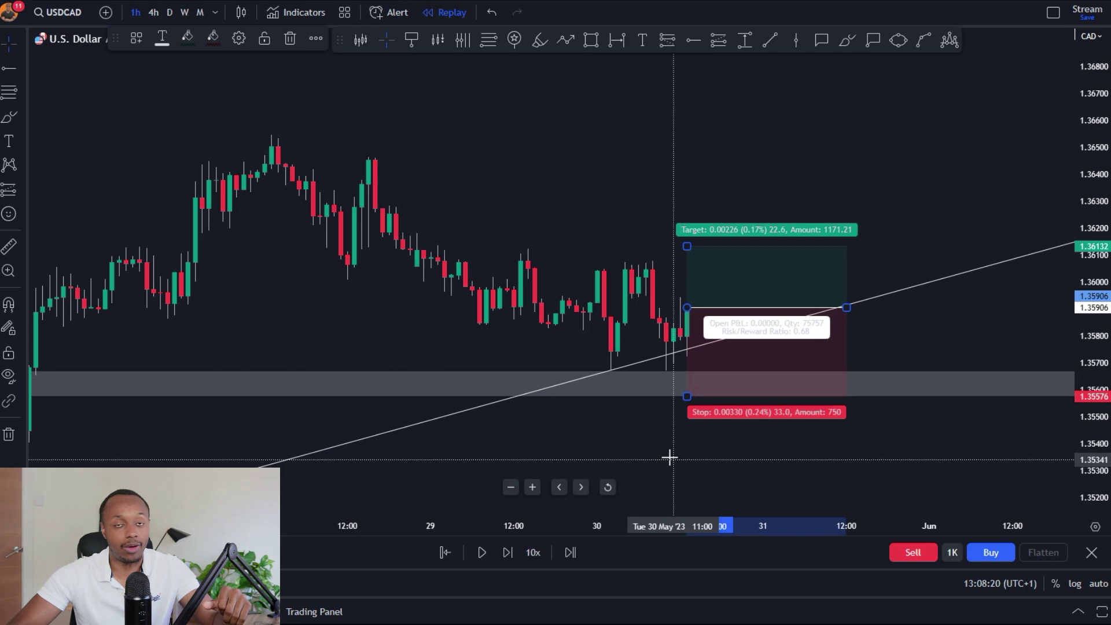
left_click_drag(670, 457, 673, 496)
left_click_drag(689, 284, 657, 174)
On the 4-hour chart, draw a resistance rectangle from 1.36606 to 1.36483 across the late-April and late-May highs
left_click(154, 16)
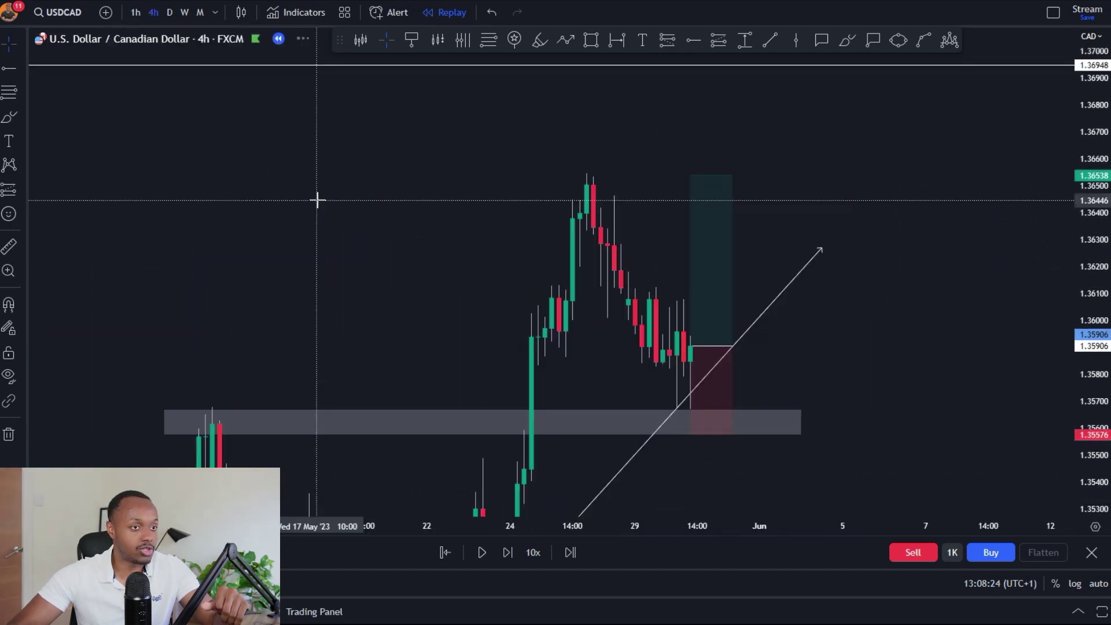
scroll(364, 211, "up", 5)
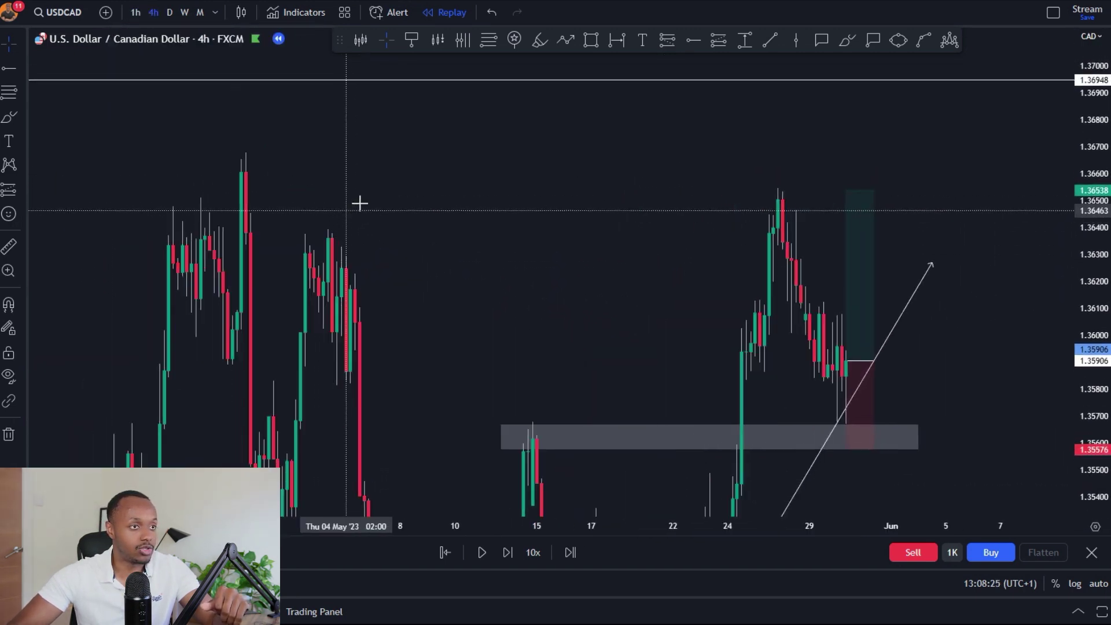
left_click(596, 45)
mouse_move(271, 171)
left_mouse_down()
mouse_move(886, 231)
mouse_move(979, 205)
left_mouse_up()
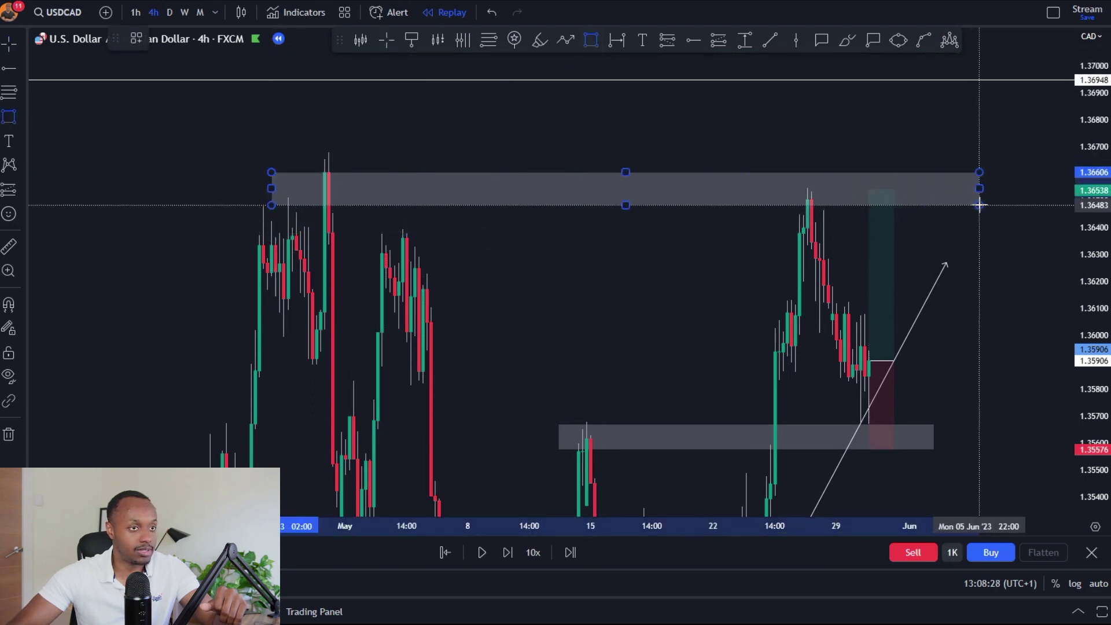
Widen the long position further into June and increase the opacity of its target and stop colours
left_click_drag(1097, 213, 1102, 368)
scroll(857, 327, "up", 3)
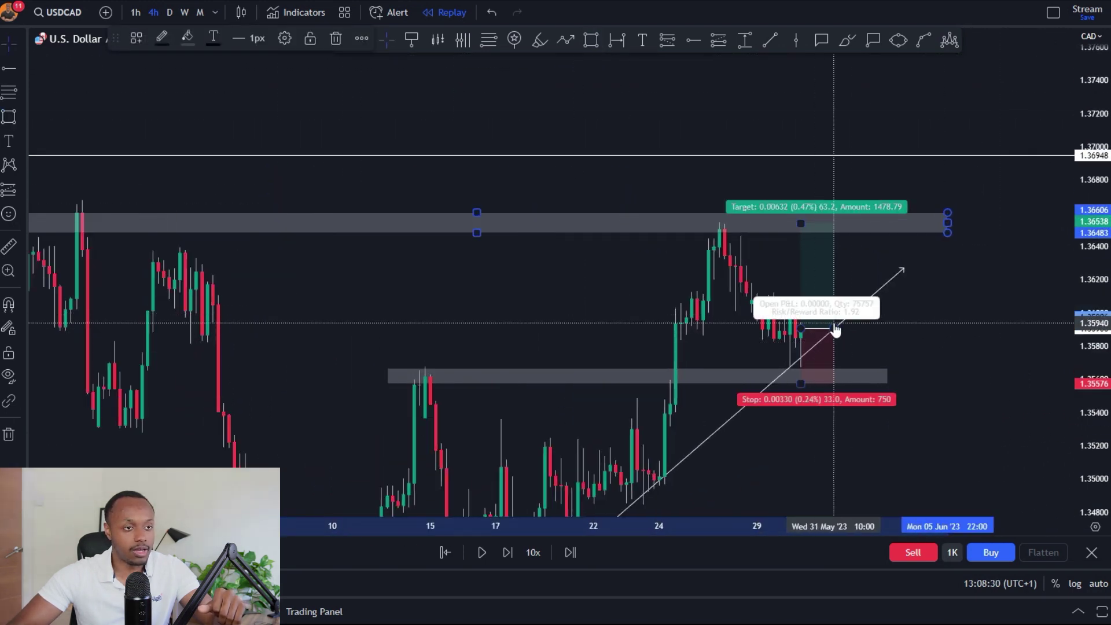
left_click_drag(835, 329, 883, 329)
double_click(883, 328)
left_click(598, 289)
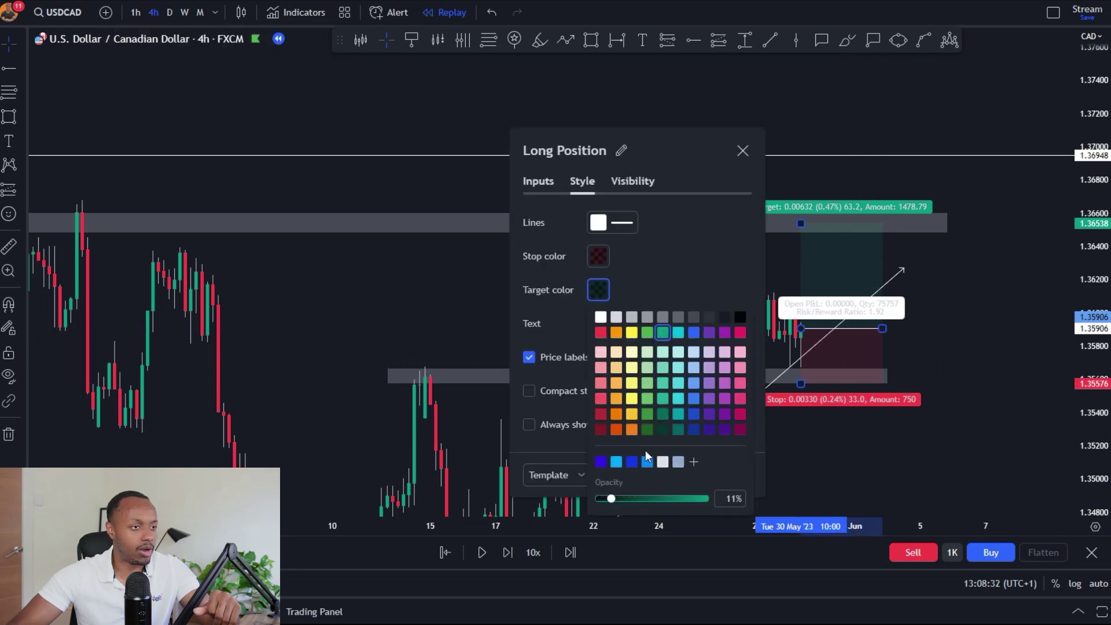
left_click(597, 255)
left_click(700, 261)
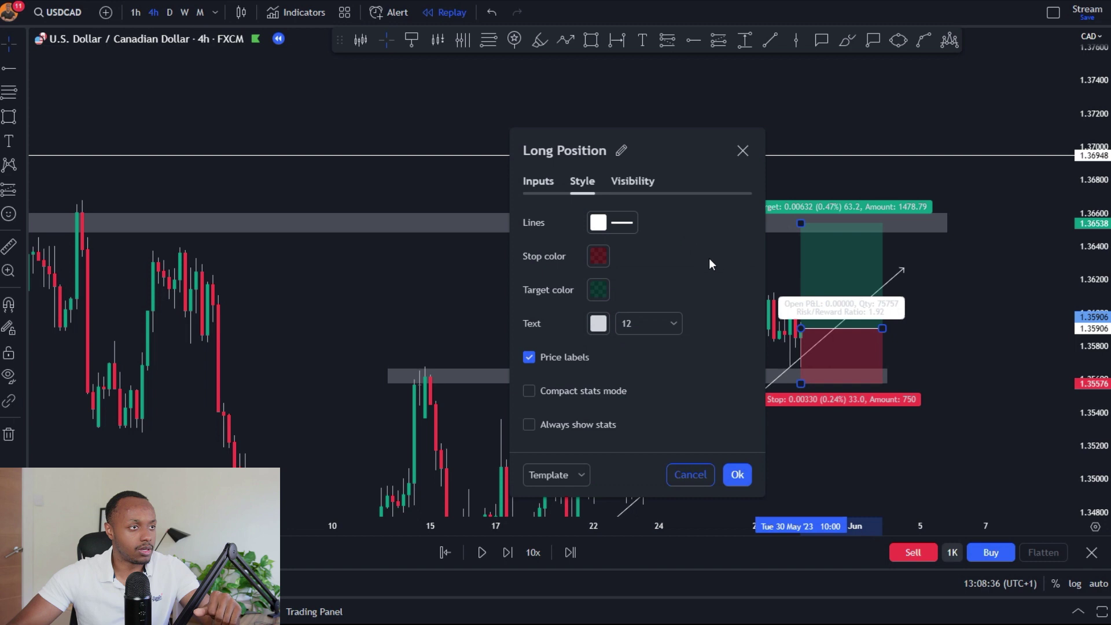
left_click(1023, 302)
Raise the long position's target to 1.36944, at the horizontal resistance line above the rectangle
left_click_drag(1090, 305, 1091, 359)
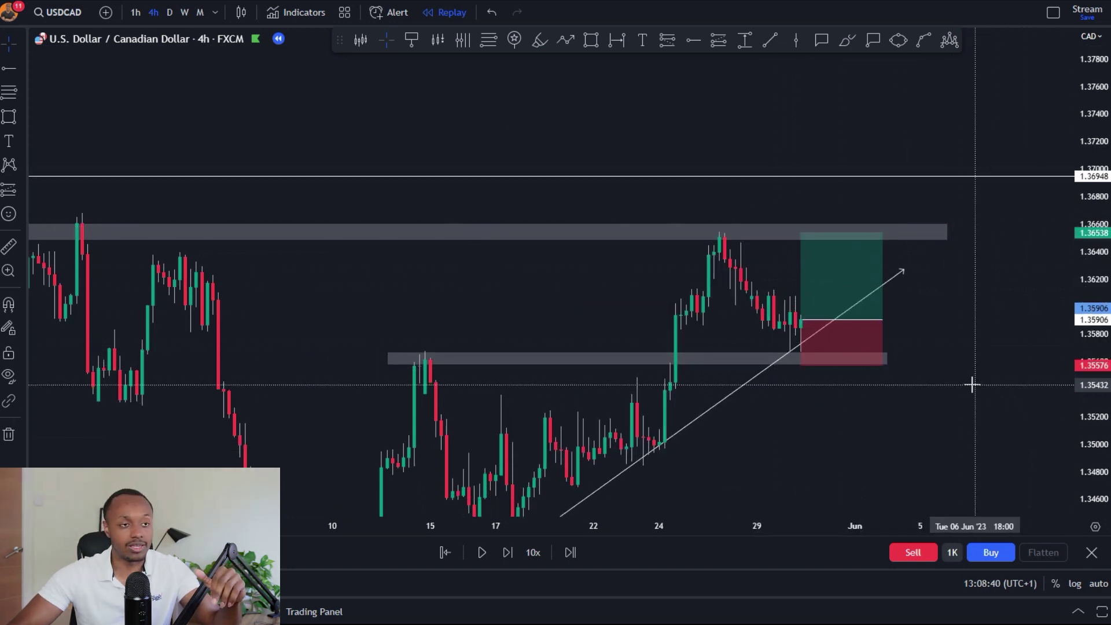
left_click_drag(964, 348, 974, 364)
left_click_drag(810, 248, 784, 194)
scroll(214, 218, "down", 3)
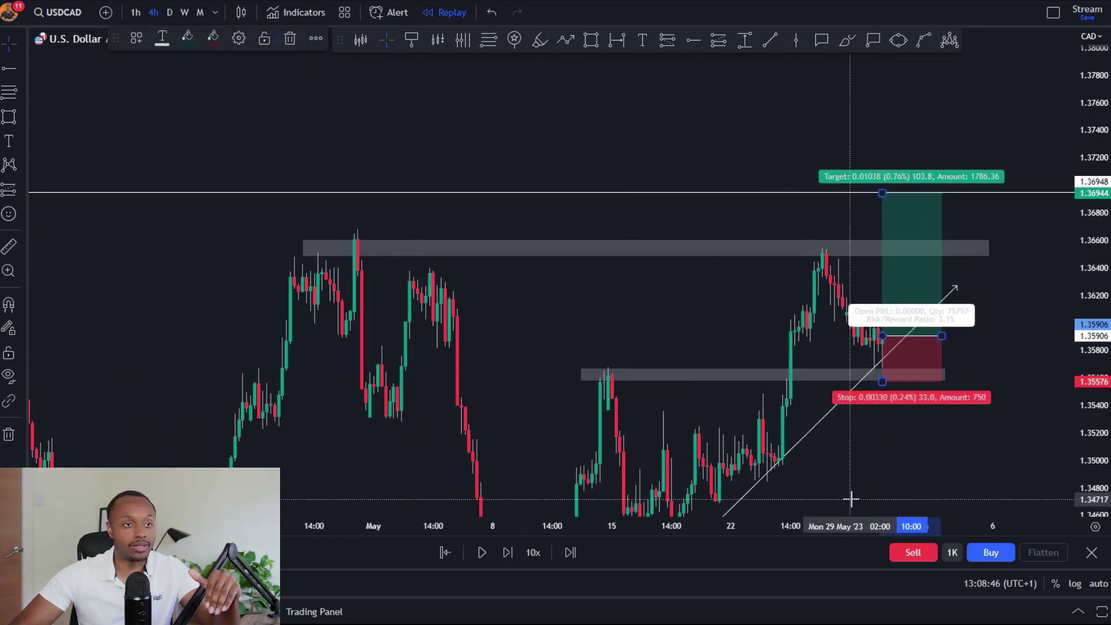
left_click_drag(851, 498, 848, 494)
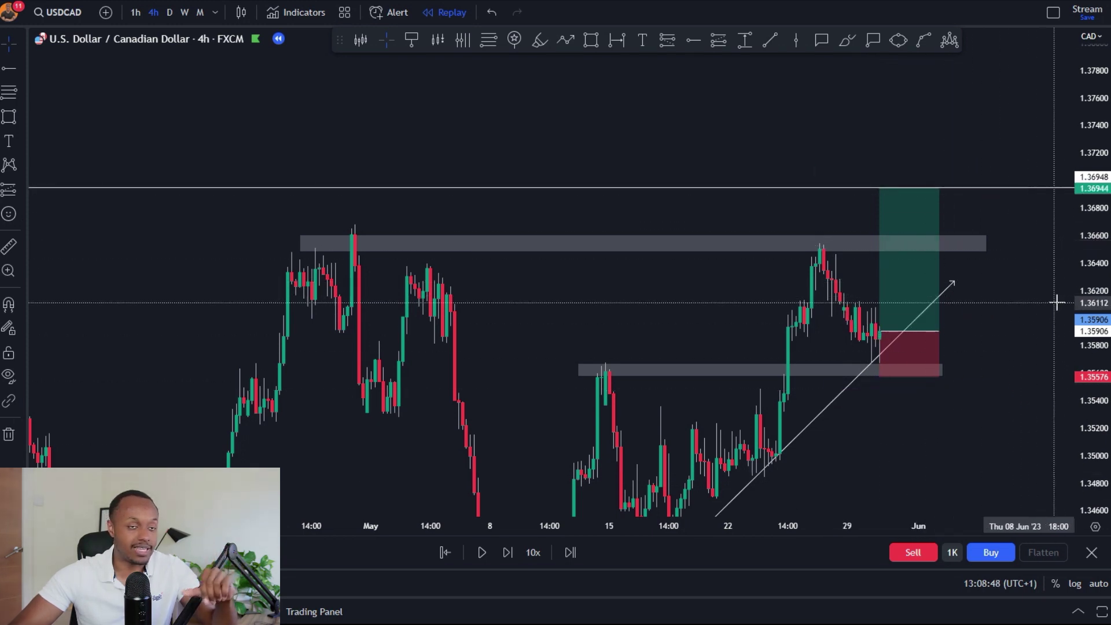
left_click_drag(1081, 277, 1081, 344)
left_click_drag(868, 237, 859, 307)
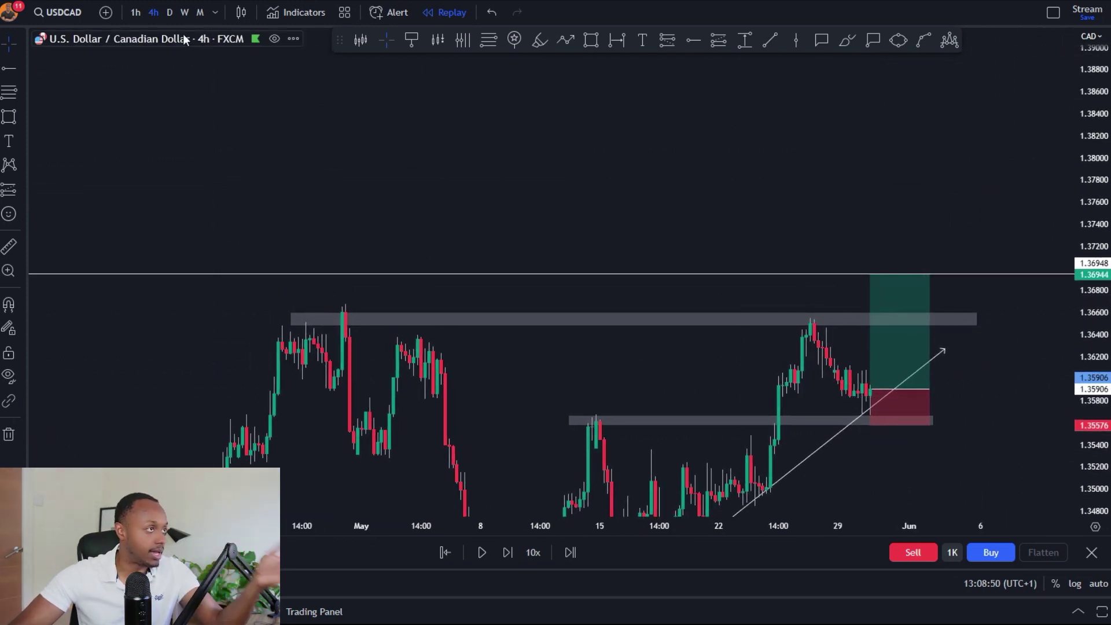
Switch to the daily chart and view the trade setup against the wider market structure
left_click(169, 12)
left_click_drag(1101, 203, 1101, 393)
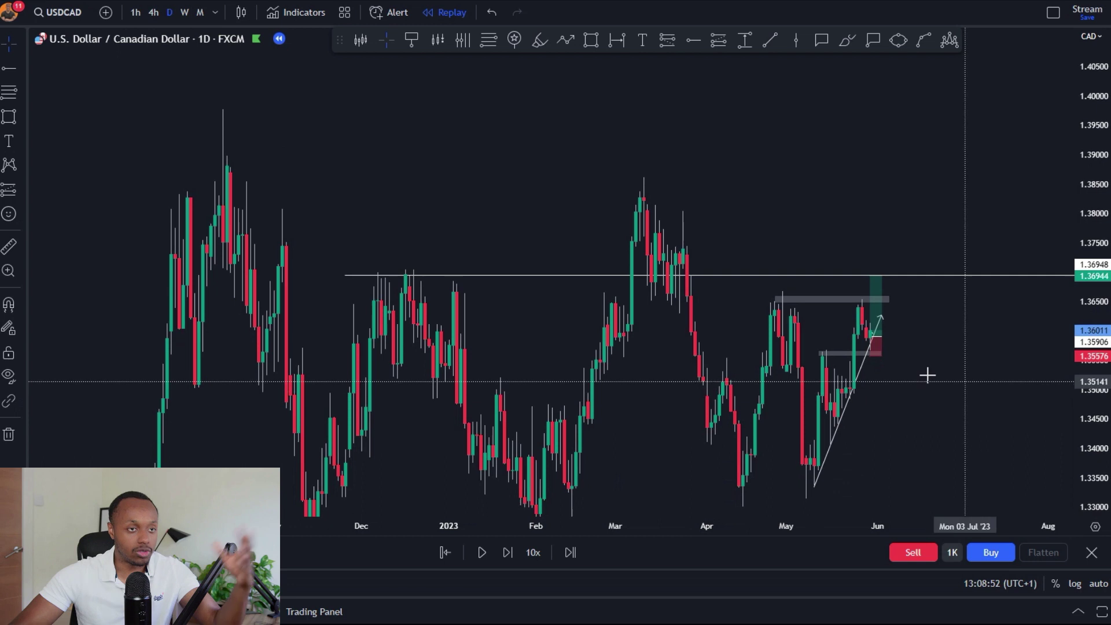
left_click_drag(936, 373, 986, 365)
left_click_drag(983, 319, 1003, 322)
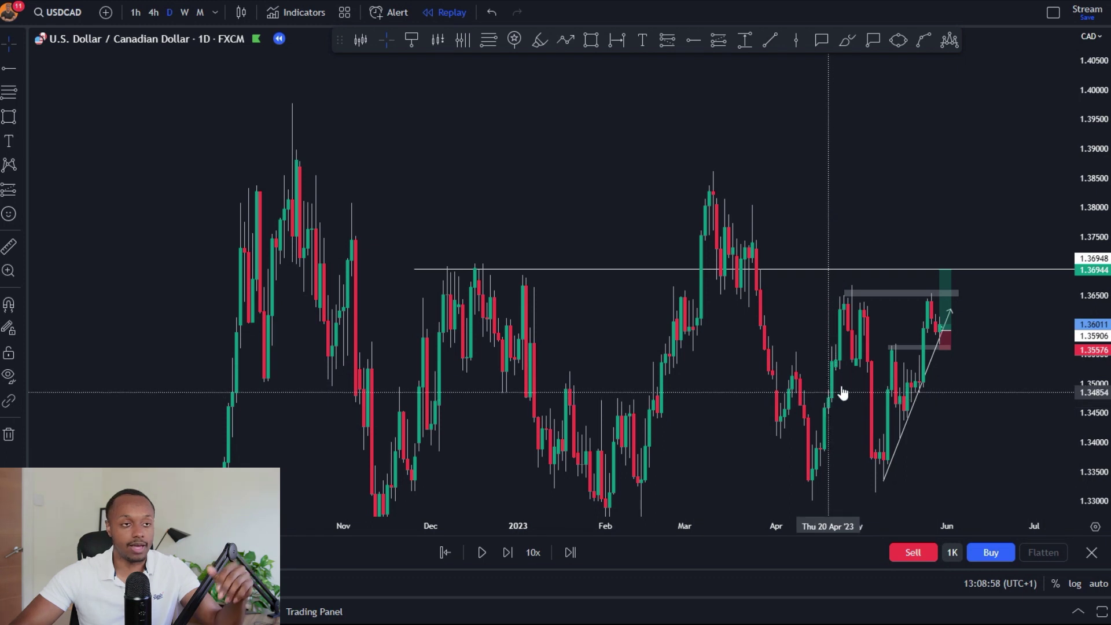
Switch to the 4-hour chart and examine the long position against the support zone, trend line and resistance rectangle
left_click(154, 13)
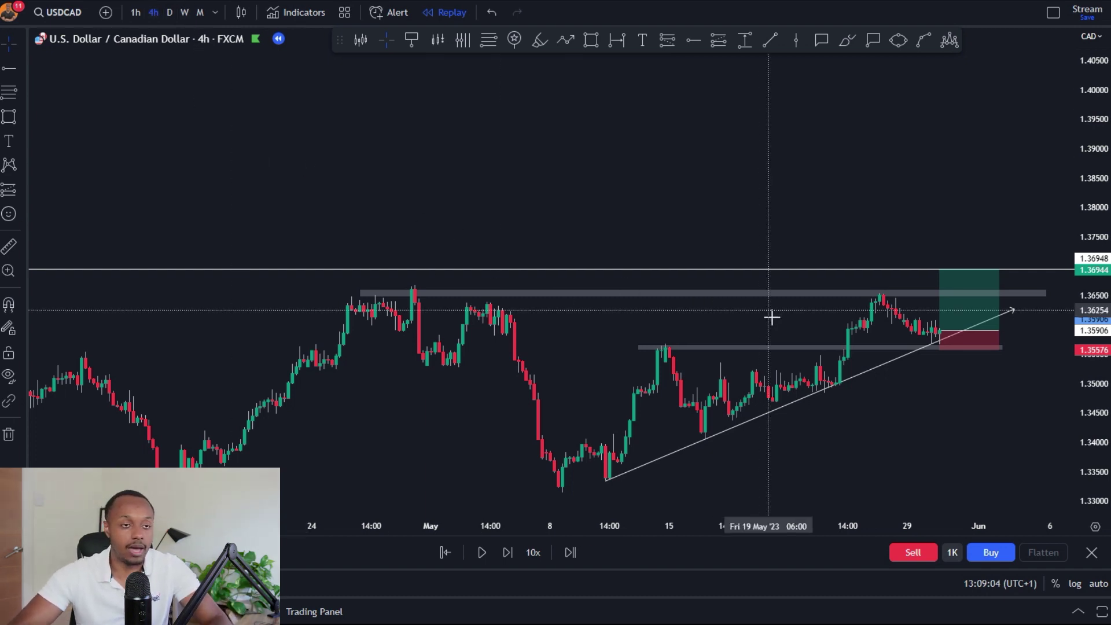
left_click_drag(1086, 484, 1075, 403)
left_click_drag(1020, 314, 1014, 250)
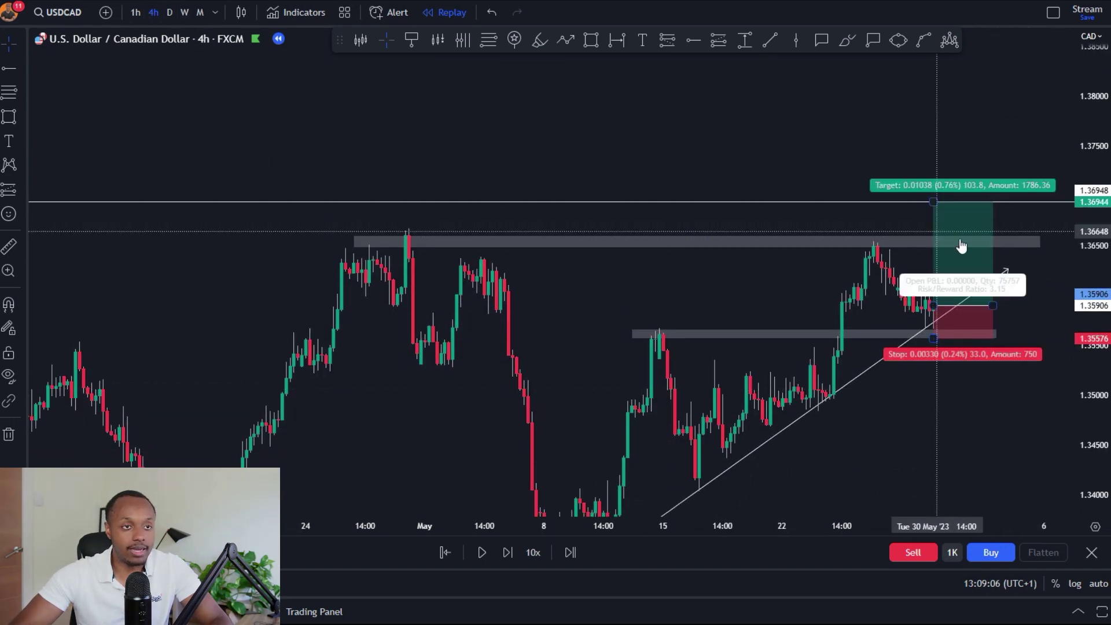
left_click_drag(1079, 433, 1079, 392)
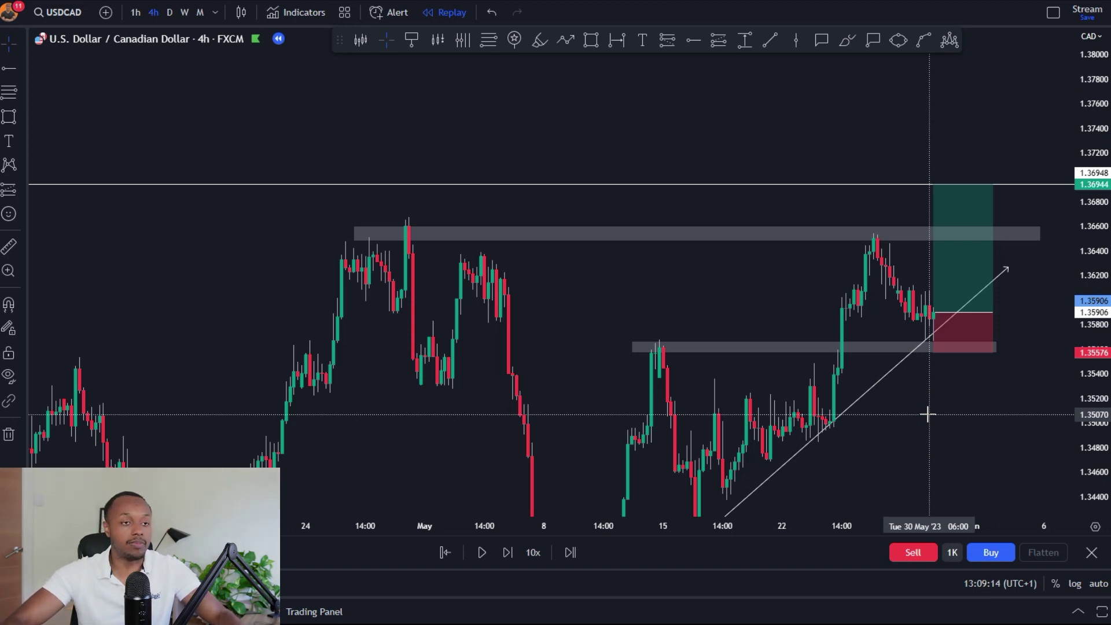
left_click_drag(957, 417, 947, 402)
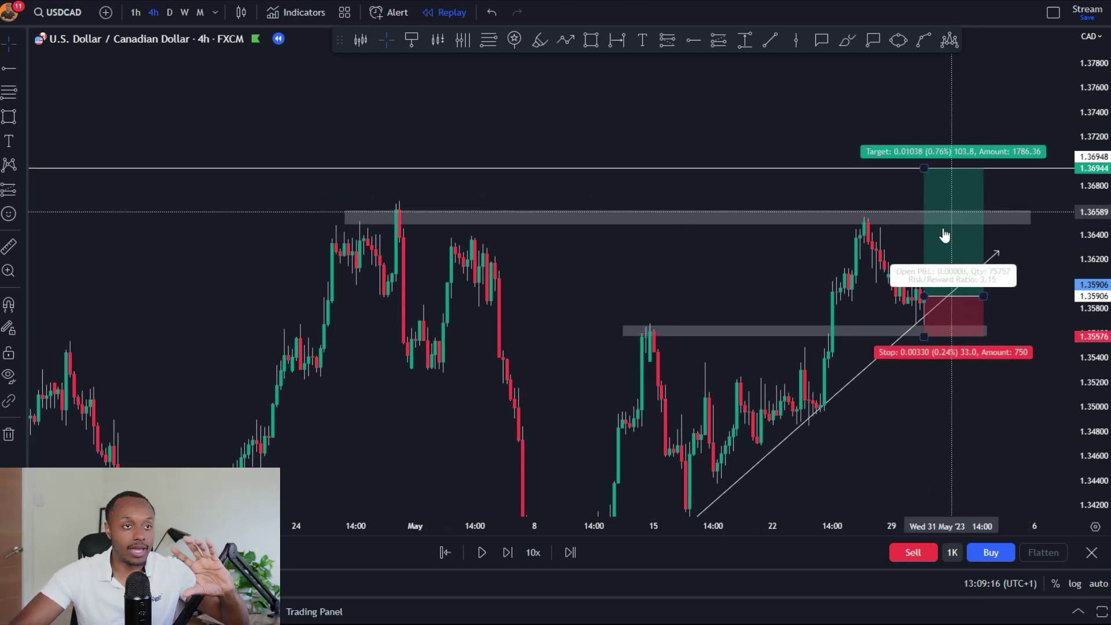
left_click_drag(938, 478, 902, 489)
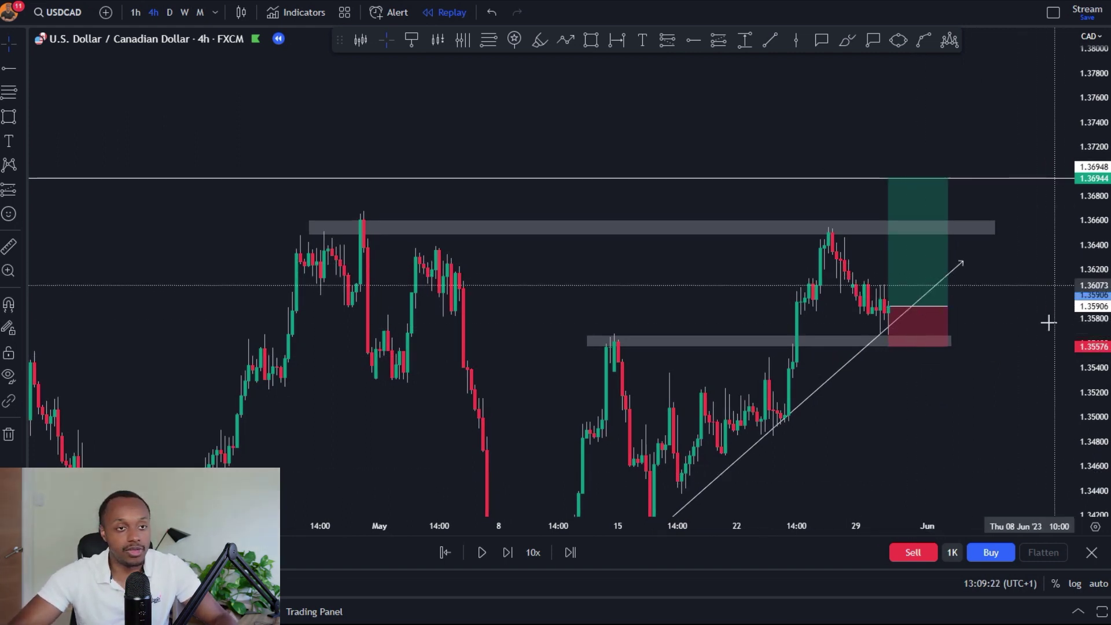
left_click_drag(992, 416, 949, 379)
scroll(937, 440, "down", 2)
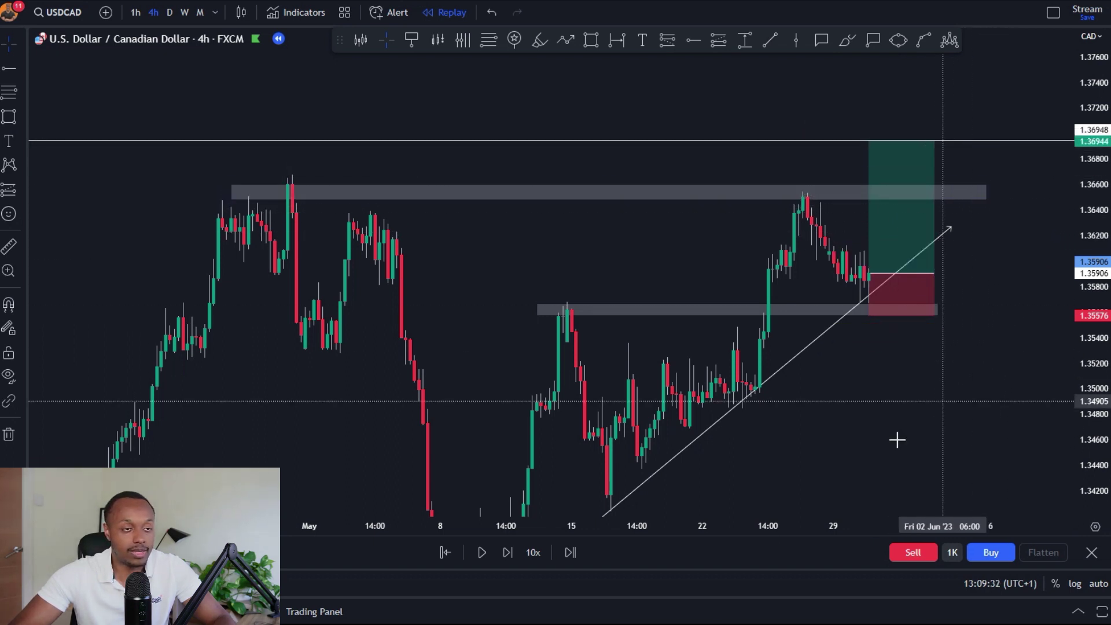
Switch to the 1-hour chart and advance the replay bar by bar until price approaches the resistance rectangle on 31 May
left_click(137, 12)
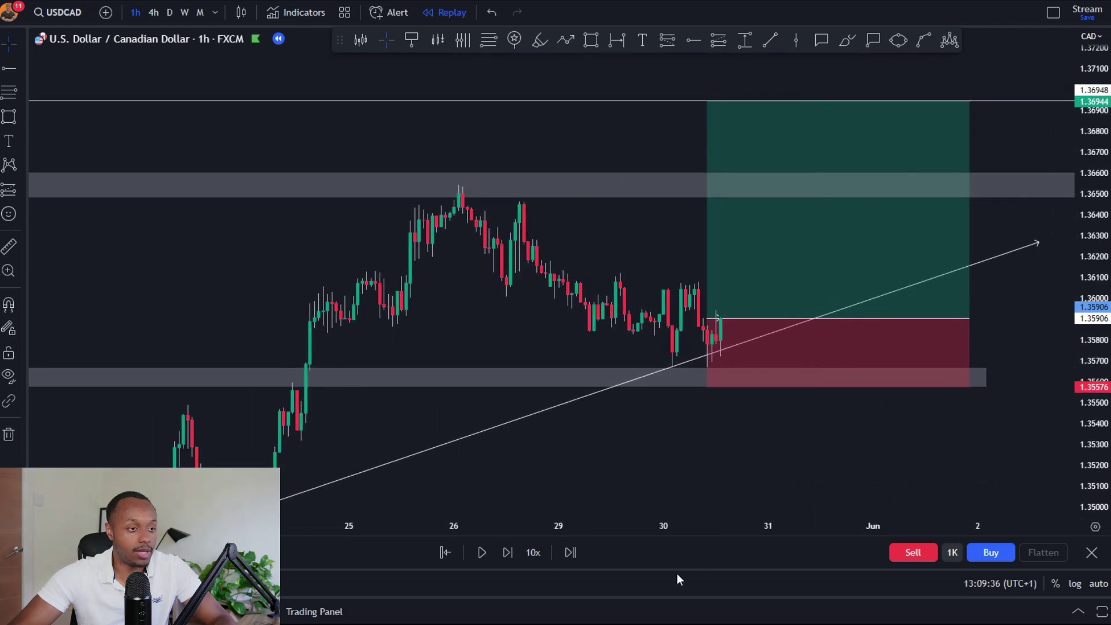
left_click(509, 552)
left_click(509, 552)
left_click(509, 552)
left_click(508, 552)
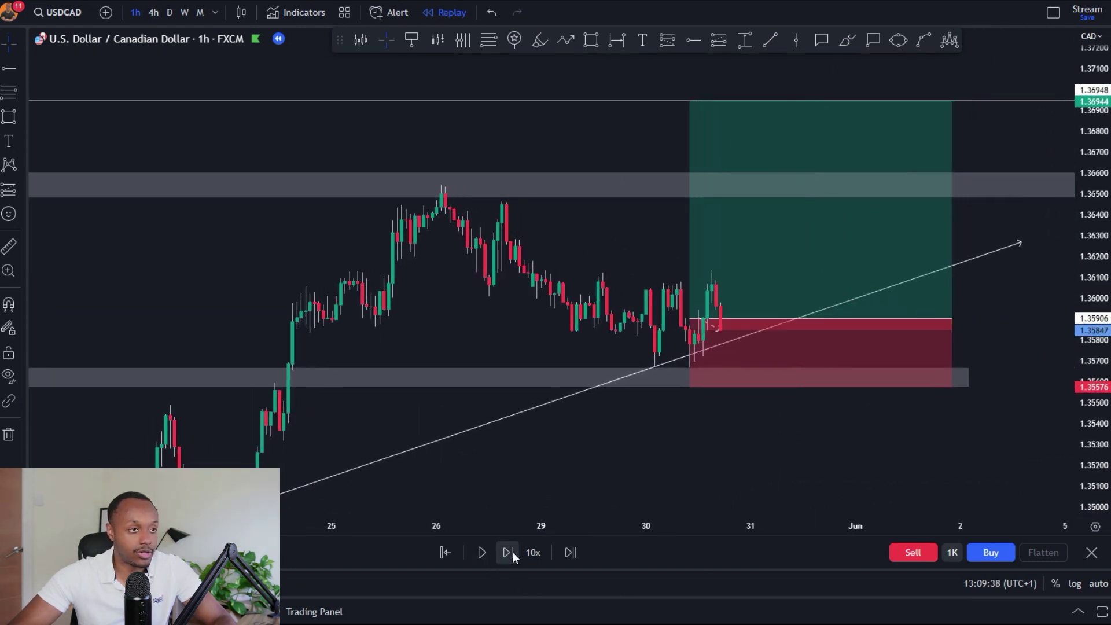
left_click(509, 552)
left_click(509, 552)
left_click(512, 551)
left_click(512, 551)
left_click(512, 551)
left_click(512, 551)
left_click(512, 551)
left_click(512, 551)
left_click(512, 551)
left_click(512, 551)
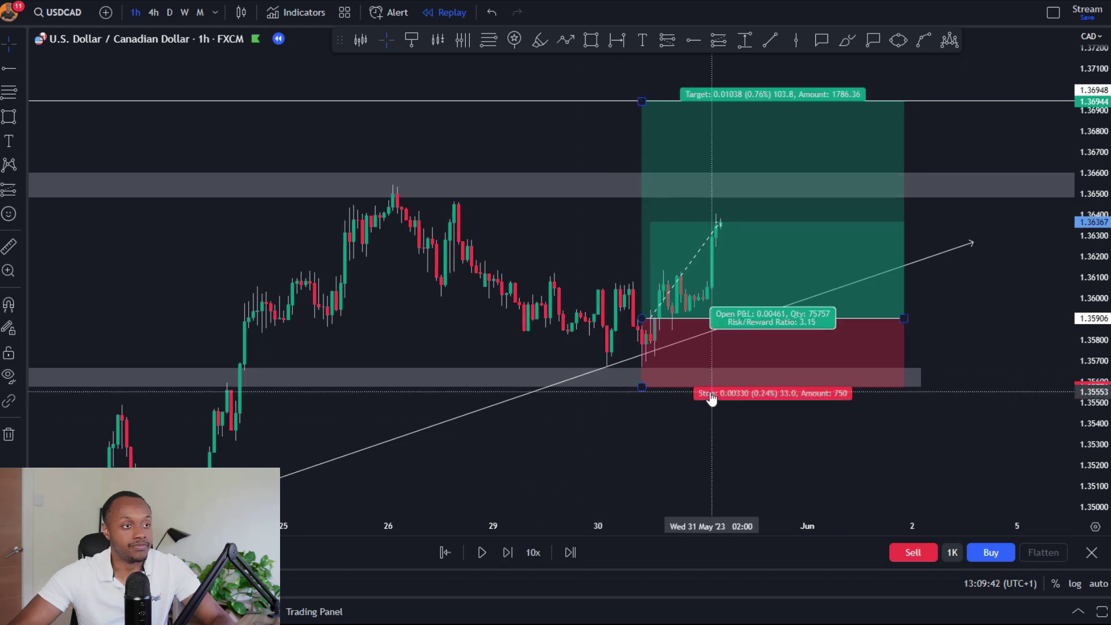
left_click(508, 551)
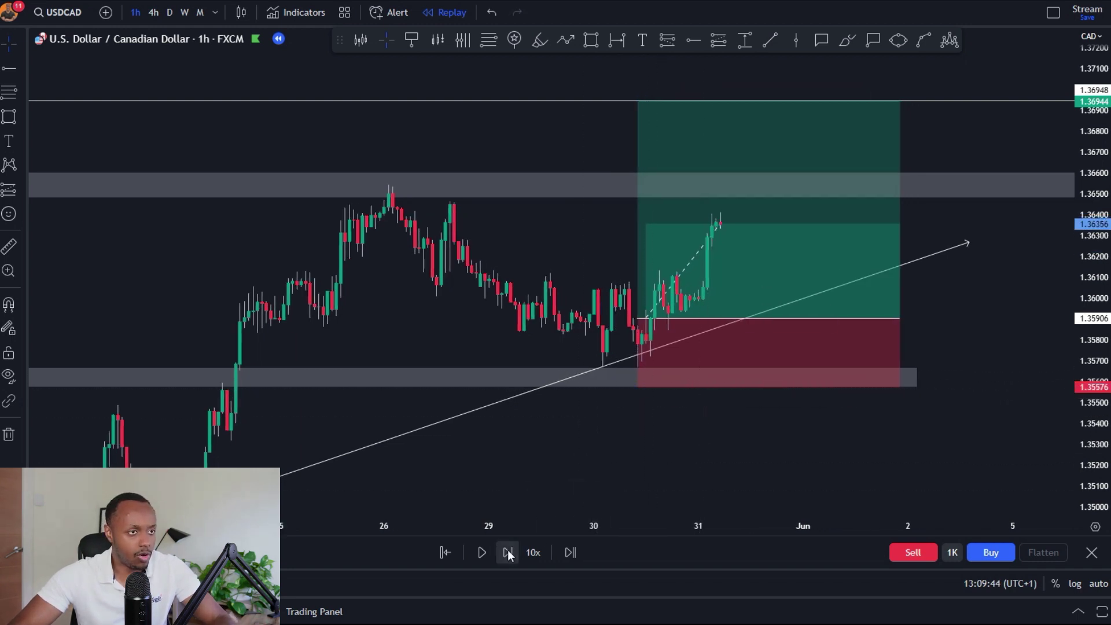
left_click(508, 551)
left_click(508, 551)
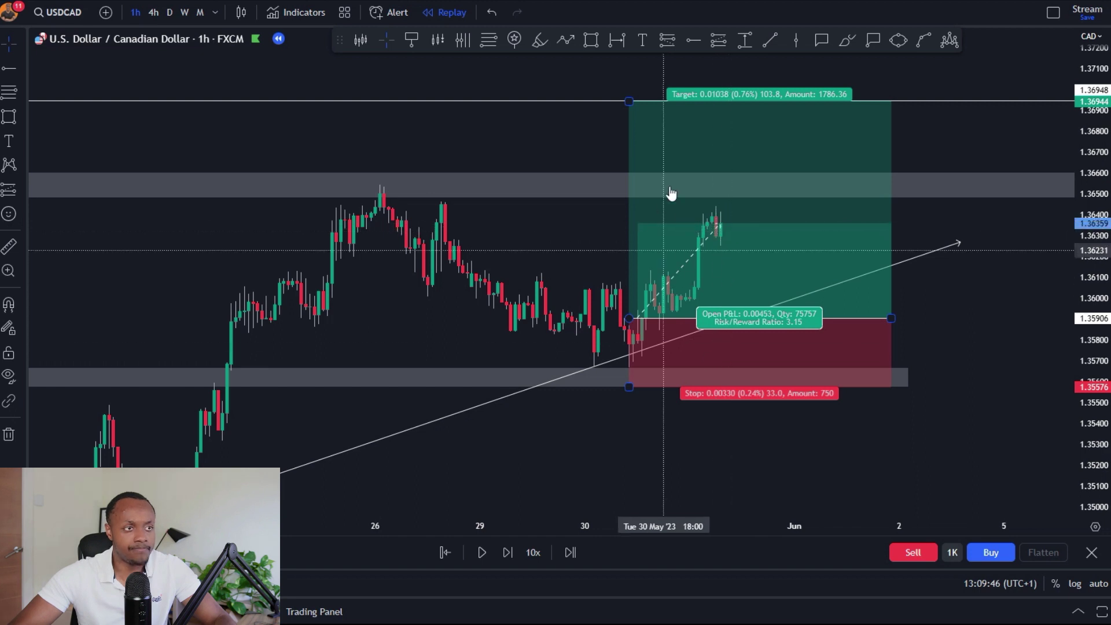
left_click(505, 559)
left_click(506, 557)
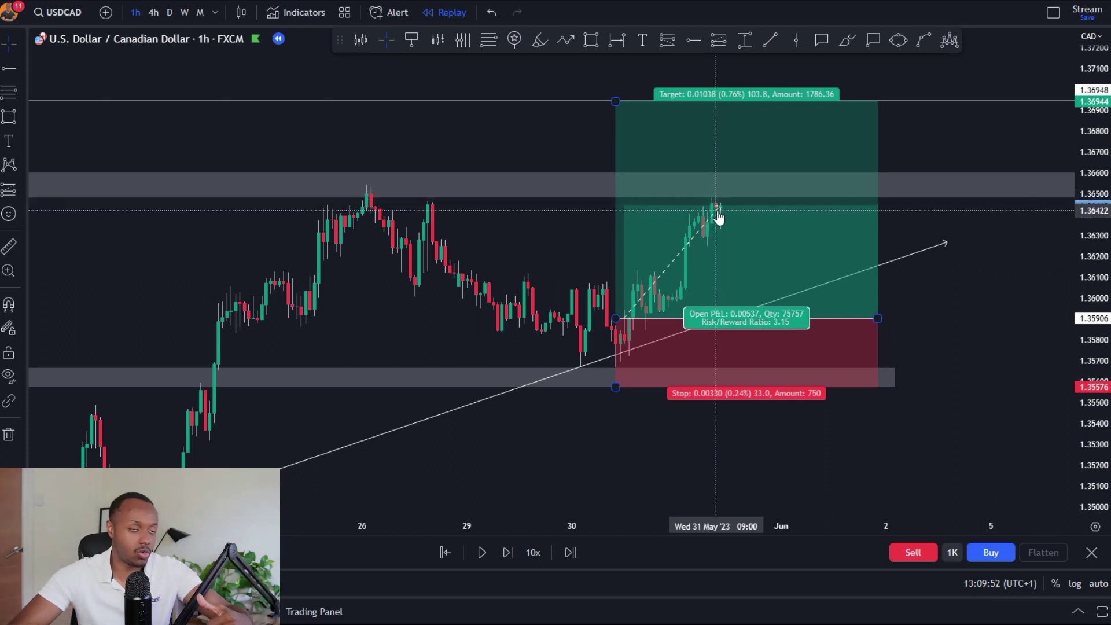
Move the long position's stop up to 1.35905, at the entry level
left_click_drag(615, 387, 580, 324)
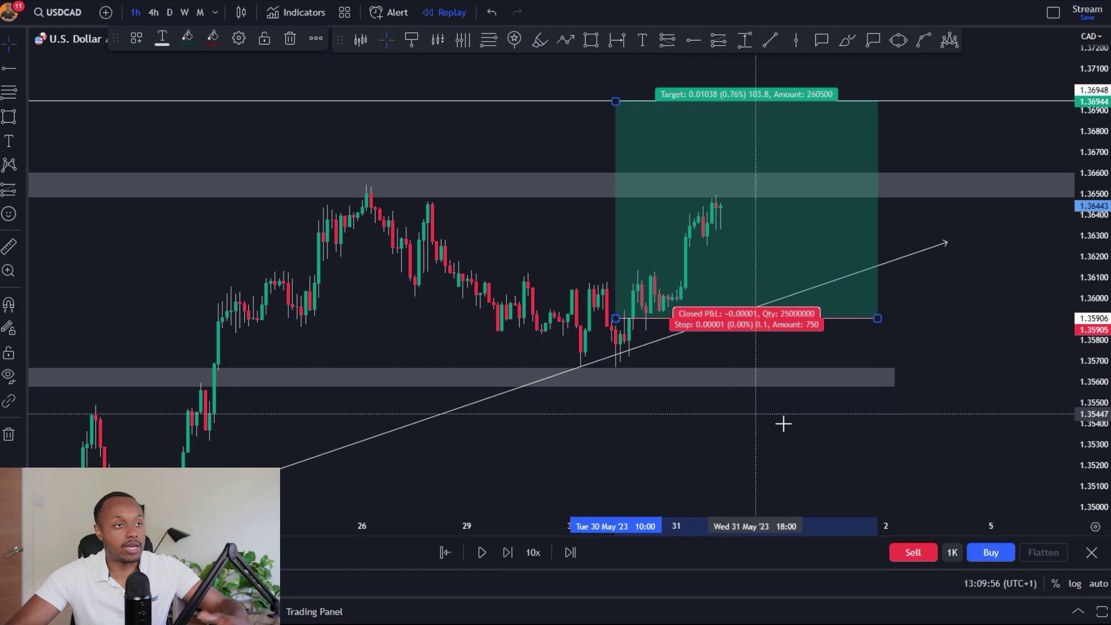
left_click_drag(781, 498, 783, 521)
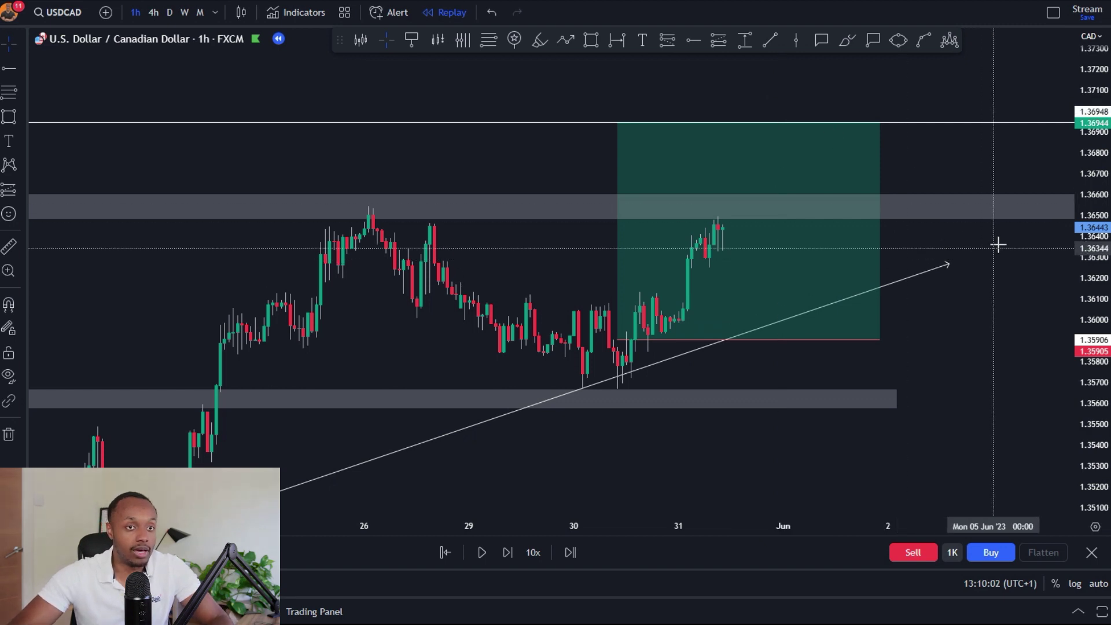
left_click_drag(1089, 280, 1091, 284)
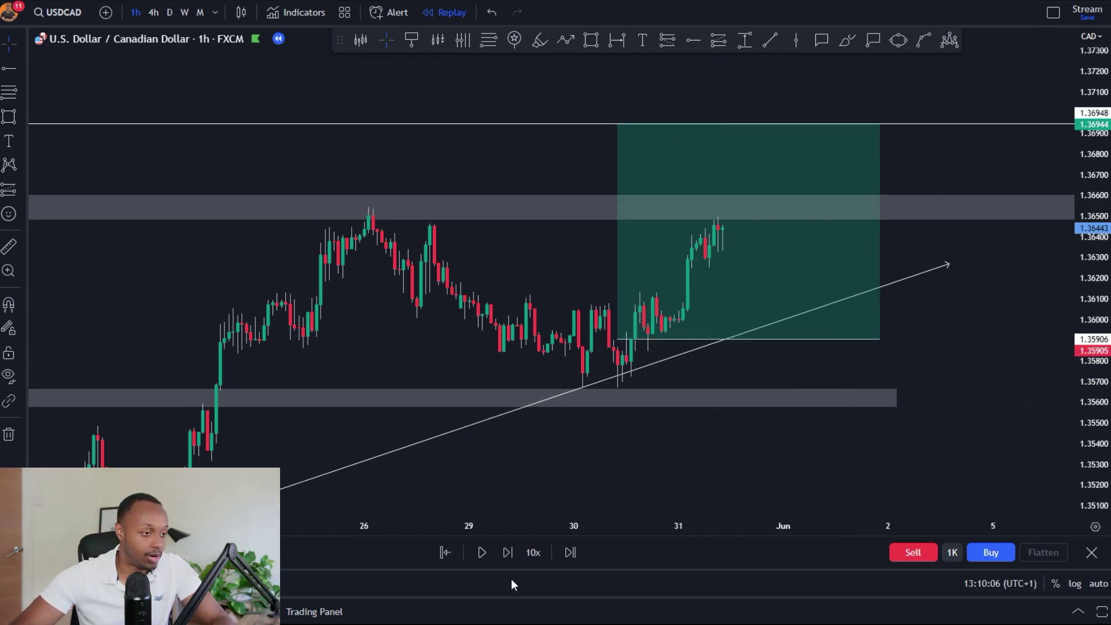
Advance the replay a few more 1-hour bars on 31 May to test the break-even stop
left_click(507, 552)
left_click(507, 553)
left_click(507, 553)
left_click(507, 553)
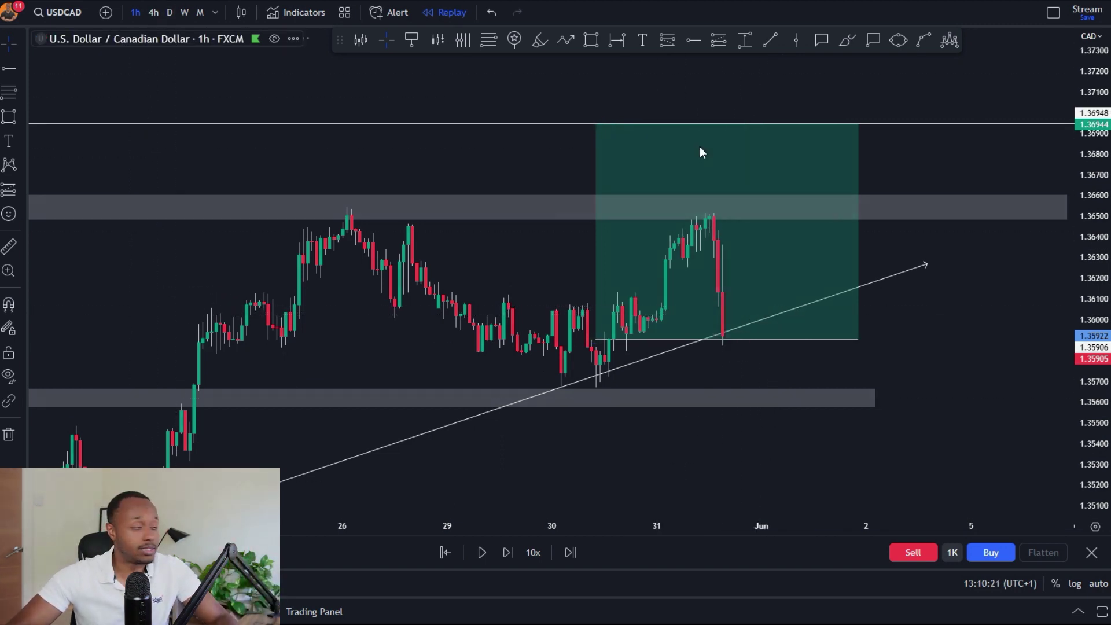
Switch to the daily chart and review the trade against the wider market structure since late 2022
left_click(169, 12)
left_click_drag(1087, 230, 1040, 503)
left_click_drag(943, 425, 1001, 392)
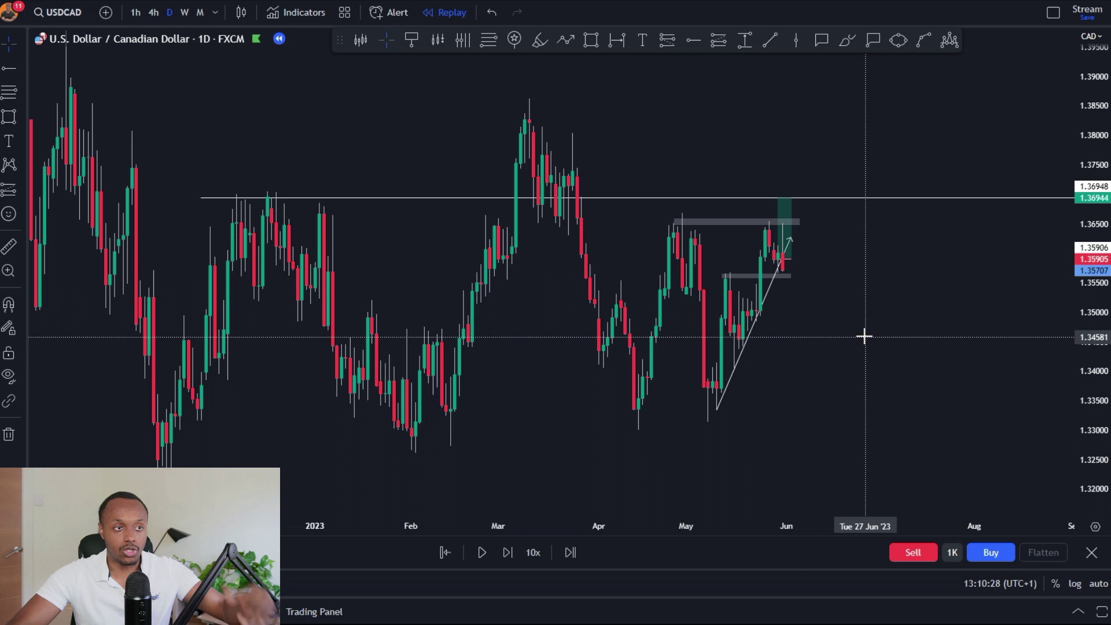
Return to the 4-hour chart and play the replay forward through to the live price
left_click(152, 13)
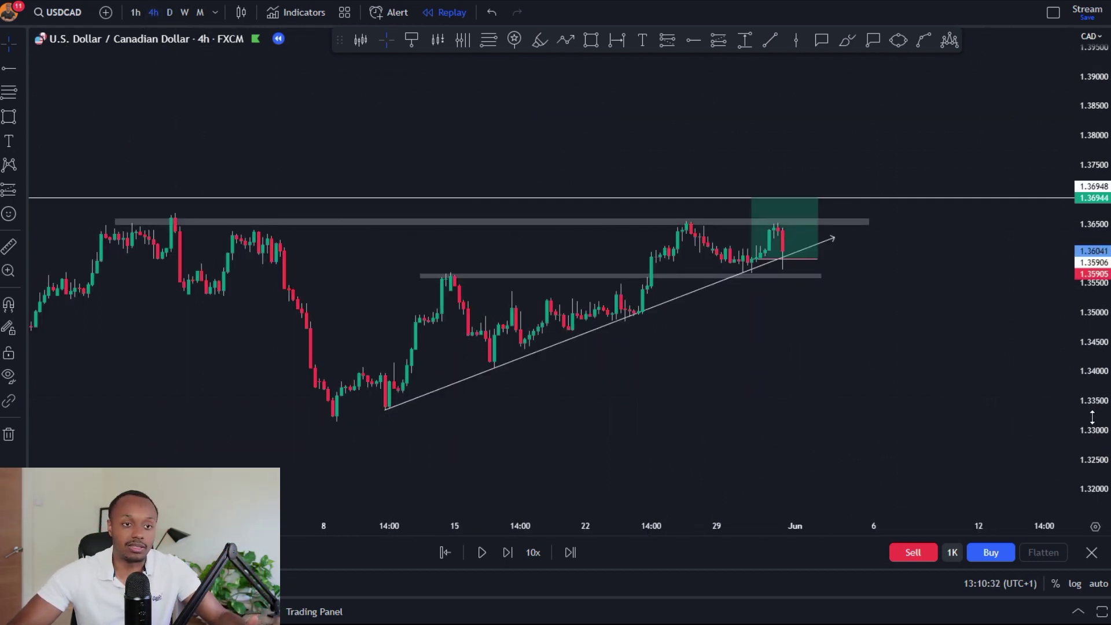
left_click_drag(1092, 417, 1090, 295)
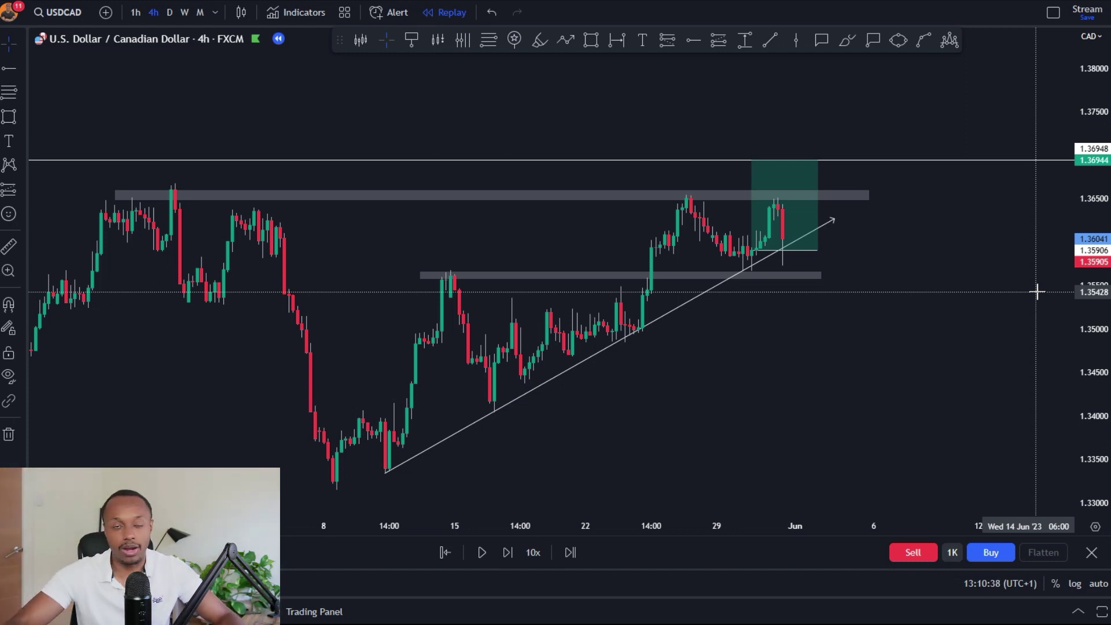
left_click_drag(1107, 390, 1092, 323)
left_click_drag(796, 376, 869, 414)
scroll(810, 245, "down", 1)
left_click(531, 236)
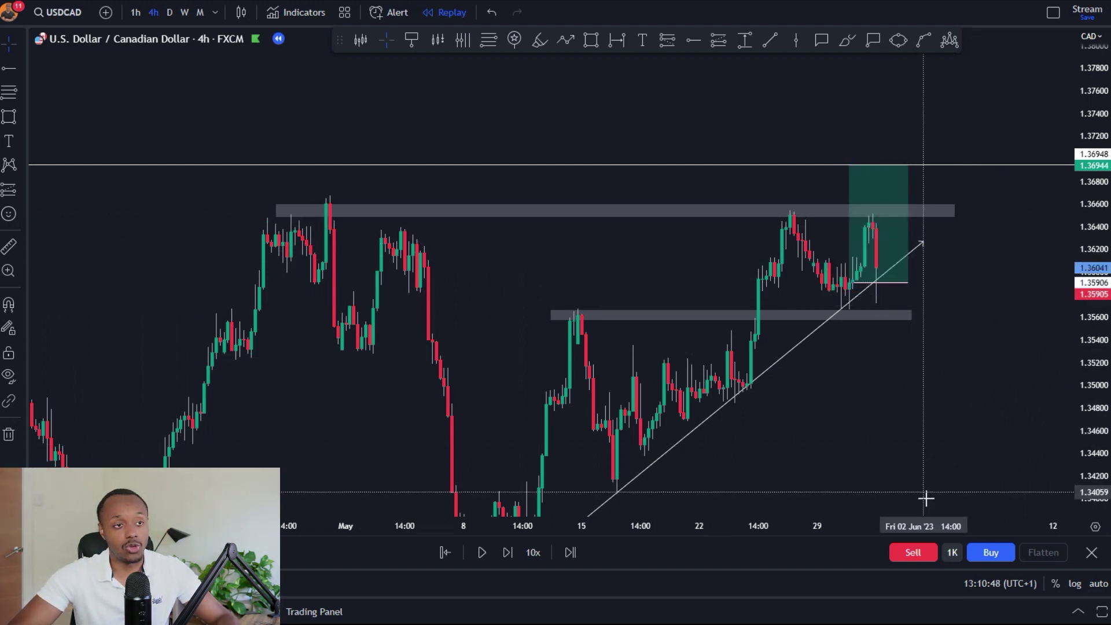
left_click_drag(829, 492, 824, 428)
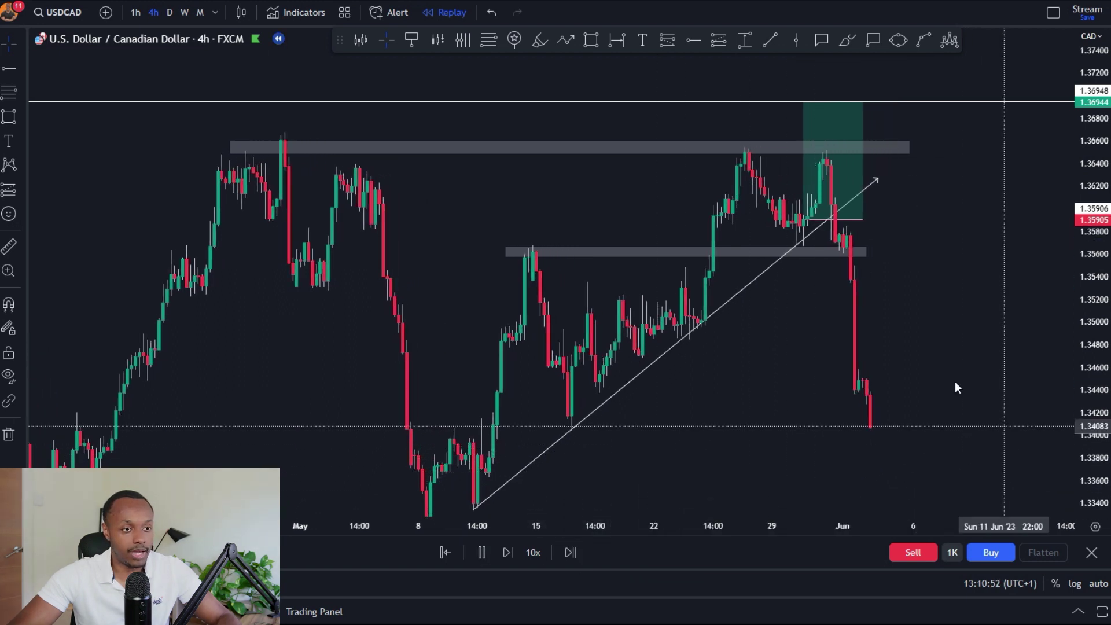
left_click_drag(1079, 394, 1080, 421)
left_click_drag(1005, 431, 847, 394)
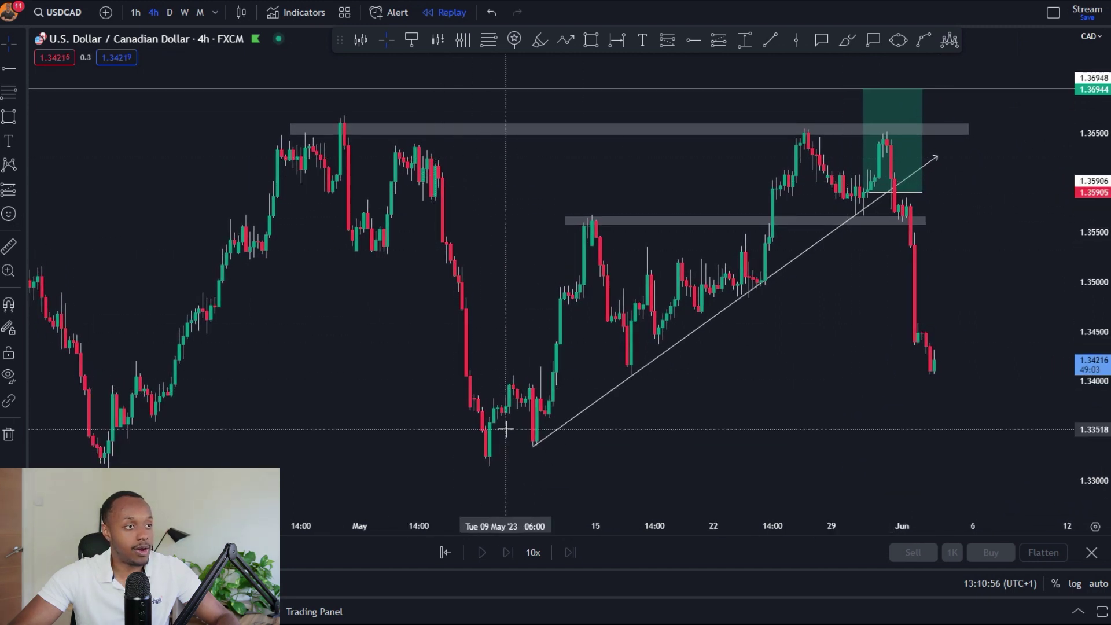
On the daily chart, draw an arrowed trend line from the 14 Nov 2022 low at 1.32337 to about 1.33852 on 6 Jul 2023
left_click(169, 15)
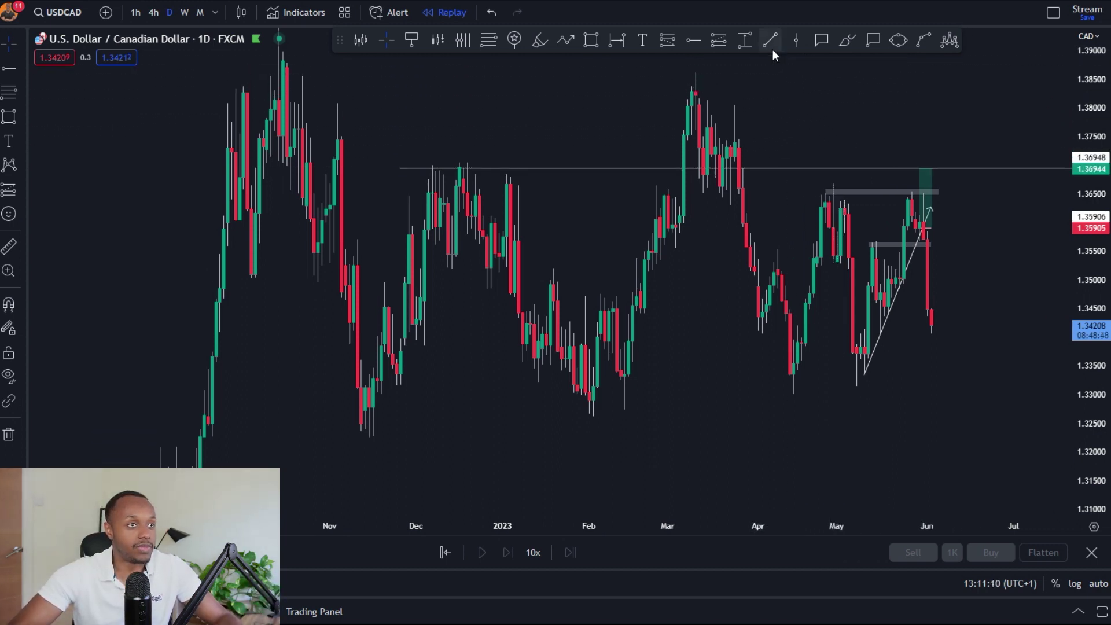
left_click(367, 432)
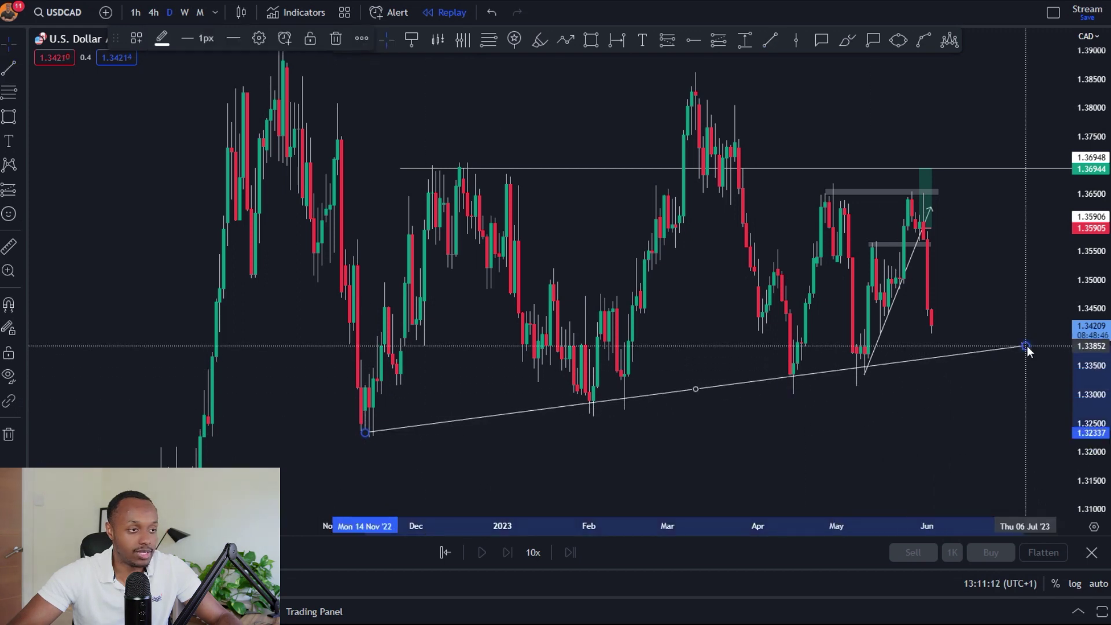
left_click(1027, 346)
left_click_drag(960, 427, 938, 418)
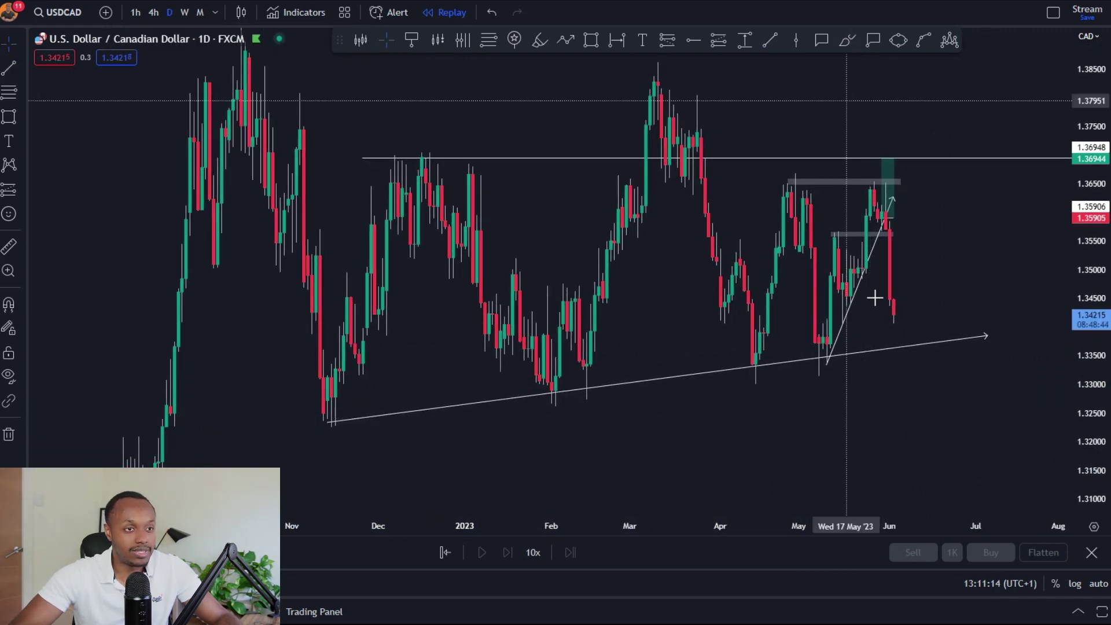
Sketch a bullish path bouncing off the long trend line through the horizontal resistance, and circle the May rally and its projected repeat
mouse_move(895, 314)
left_mouse_down()
mouse_move(907, 354)
mouse_move(935, 335)
mouse_move(964, 235)
mouse_move(987, 285)
mouse_move(1016, 238)
mouse_move(1023, 155)
left_mouse_up()
mouse_move(896, 184)
left_mouse_down()
mouse_move(871, 185)
mouse_move(795, 265)
mouse_move(892, 243)
left_mouse_up()
mouse_move(1022, 191)
left_mouse_down()
mouse_move(1036, 243)
mouse_move(1021, 191)
left_mouse_up()
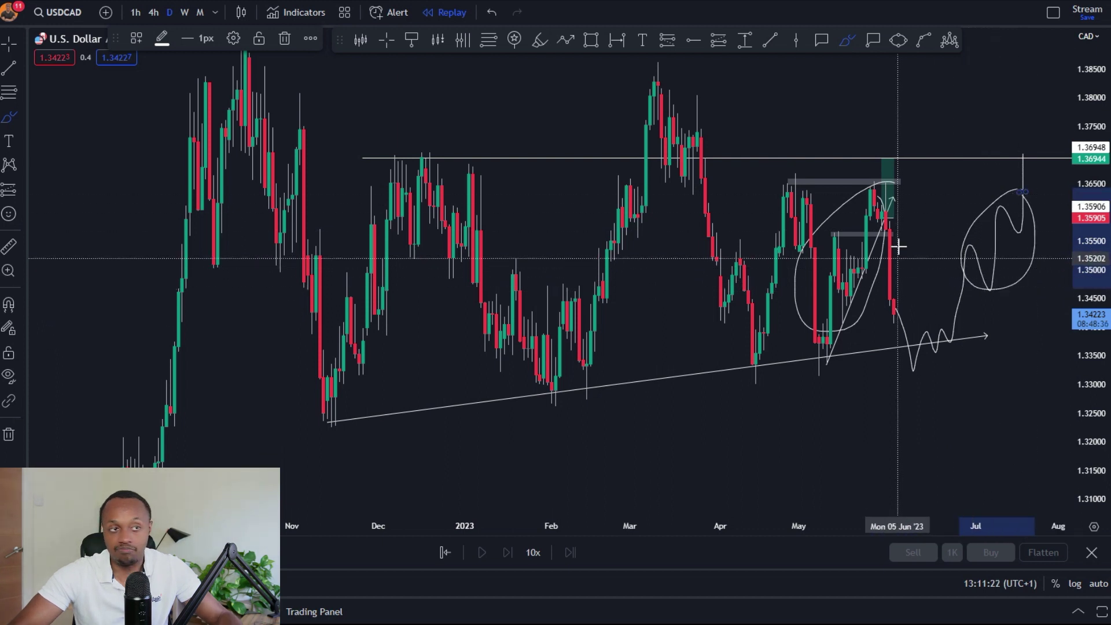
mouse_move(1023, 227)
left_mouse_down()
mouse_move(1041, 92)
mouse_move(1059, 186)
left_mouse_up()
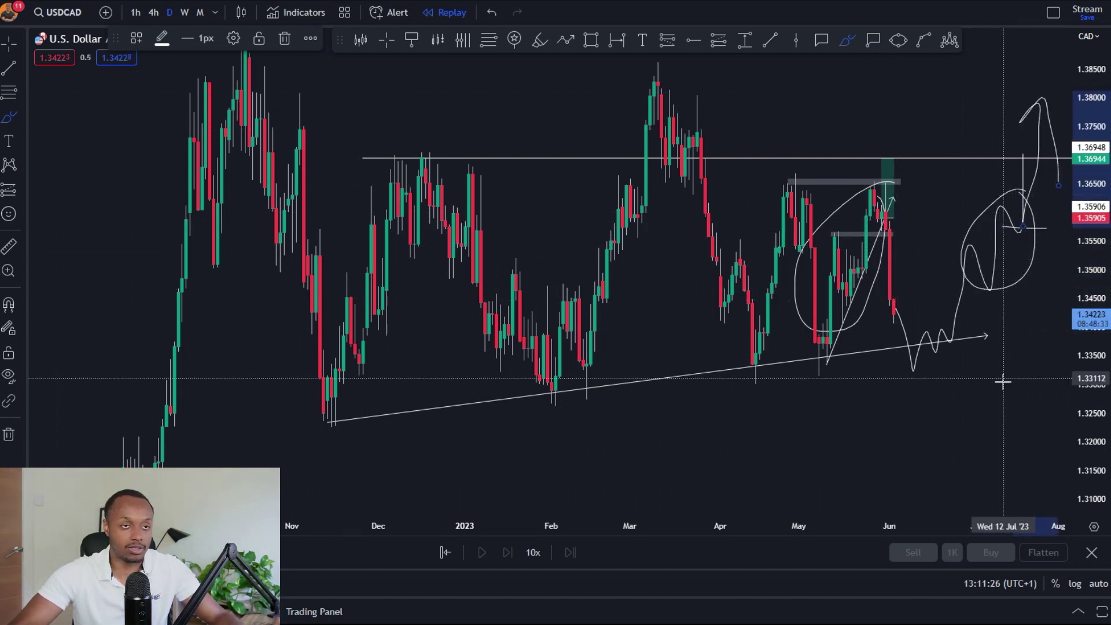
Sketch a bearish path breaking below the April and May lows, retesting and falling further, with freehand support lines around those lows
left_click_drag(930, 165, 856, 90)
left_click_drag(804, 204, 879, 377)
left_click_drag(638, 301, 785, 308)
mouse_move(890, 384)
left_mouse_down()
mouse_move(950, 310)
mouse_move(976, 444)
left_mouse_up()
left_click_drag(649, 283, 1024, 296)
left_click_drag(630, 306, 1032, 324)
mouse_move(958, 311)
left_mouse_down()
mouse_move(974, 454)
mouse_move(1033, 393)
left_mouse_up()
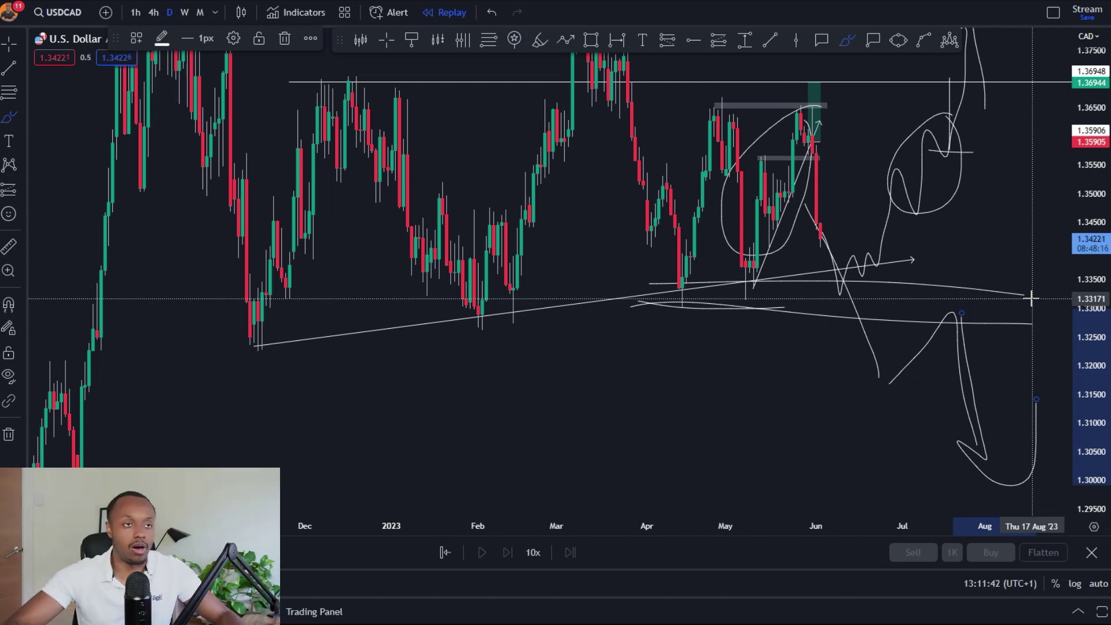
Delete the loop around the May rally, the steep May trend line, the lower long support curve and the June zigzag
key("Escape")
left_click_drag(754, 321, 733, 364)
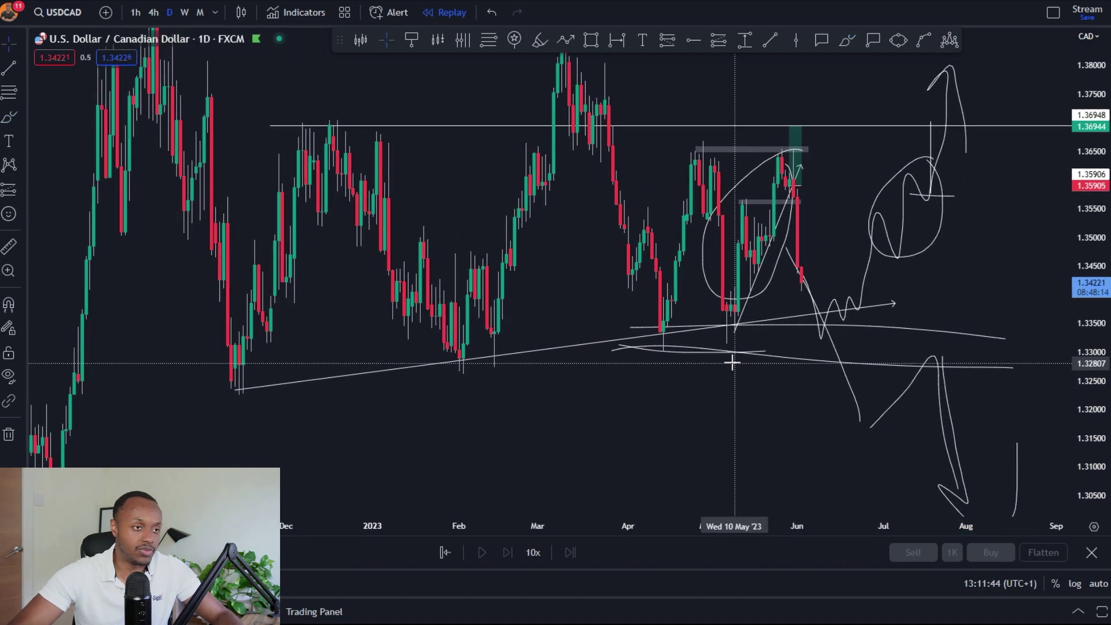
middle_click(730, 352)
middle_click(747, 303)
middle_click(747, 300)
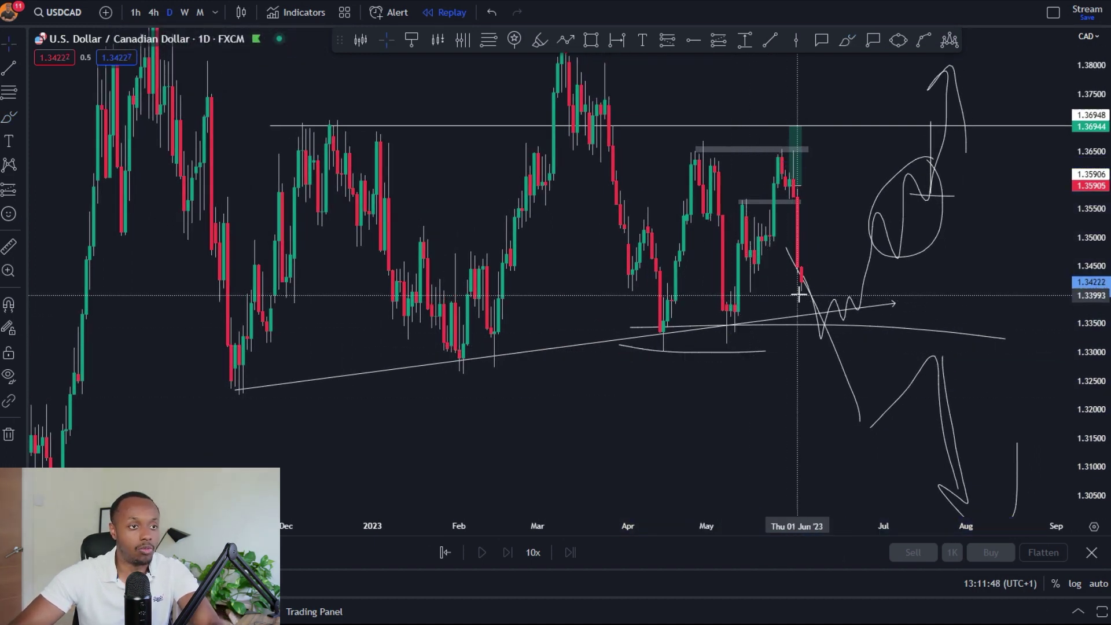
middle_click(814, 298)
left_click_drag(847, 286, 845, 328)
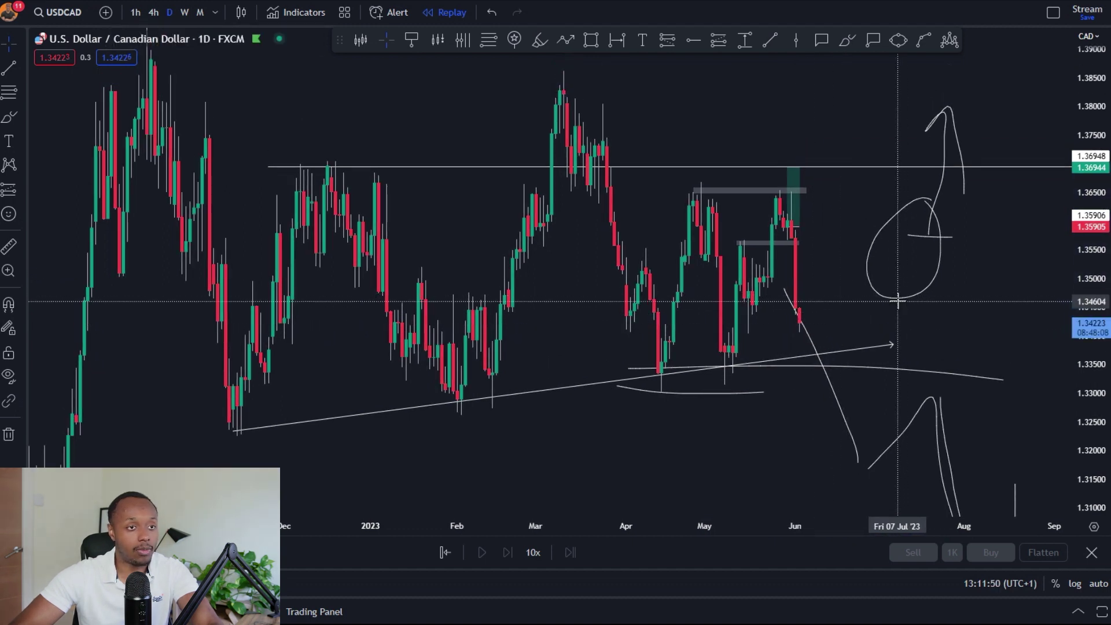
Delete the remaining bullish and bearish sketches, keeping only the short freehand line beneath the April and May lows
key("ctrl+z")
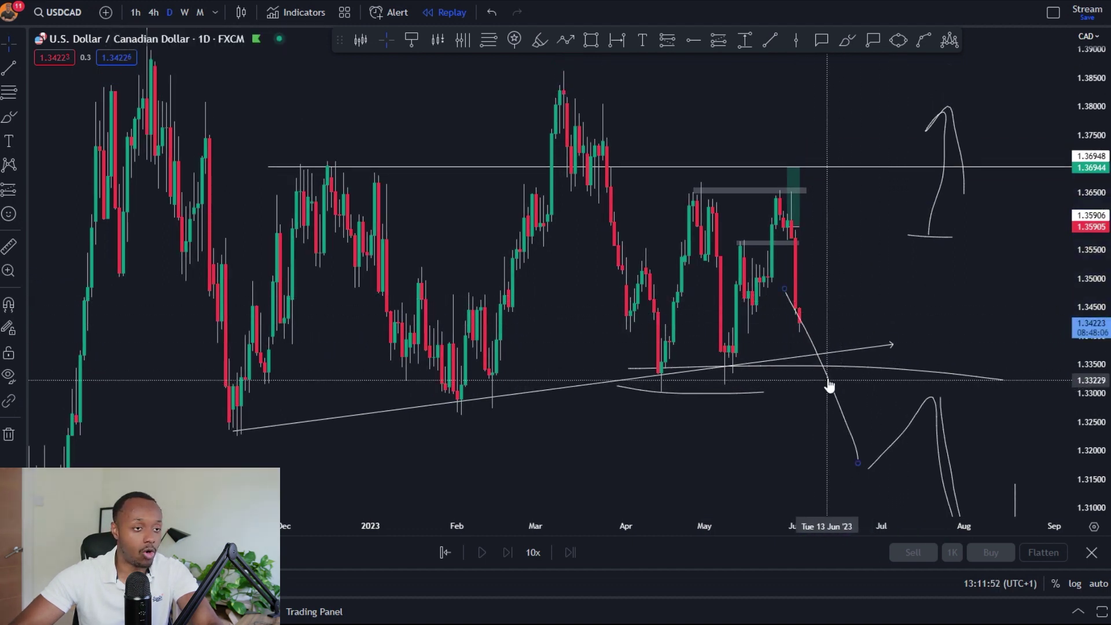
key("ctrl+z")
key("ctrl+z")
key("ctrl+z")
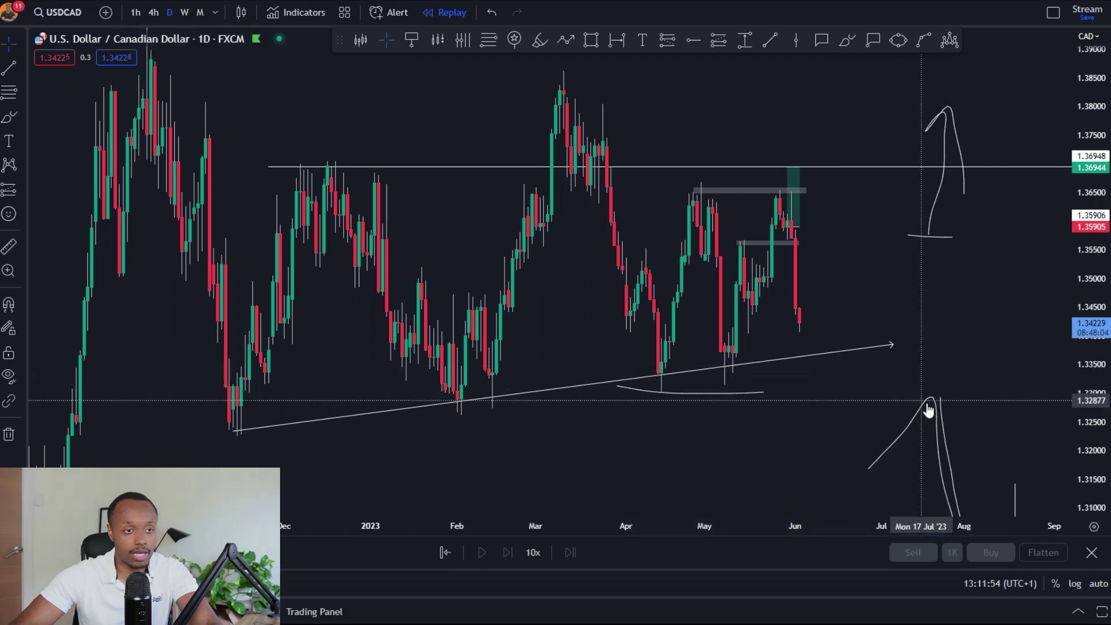
double_click(941, 411)
key("Delete")
left_click(936, 238)
key("Delete")
left_click(929, 234)
key("Delete")
left_click_drag(894, 245, 929, 278)
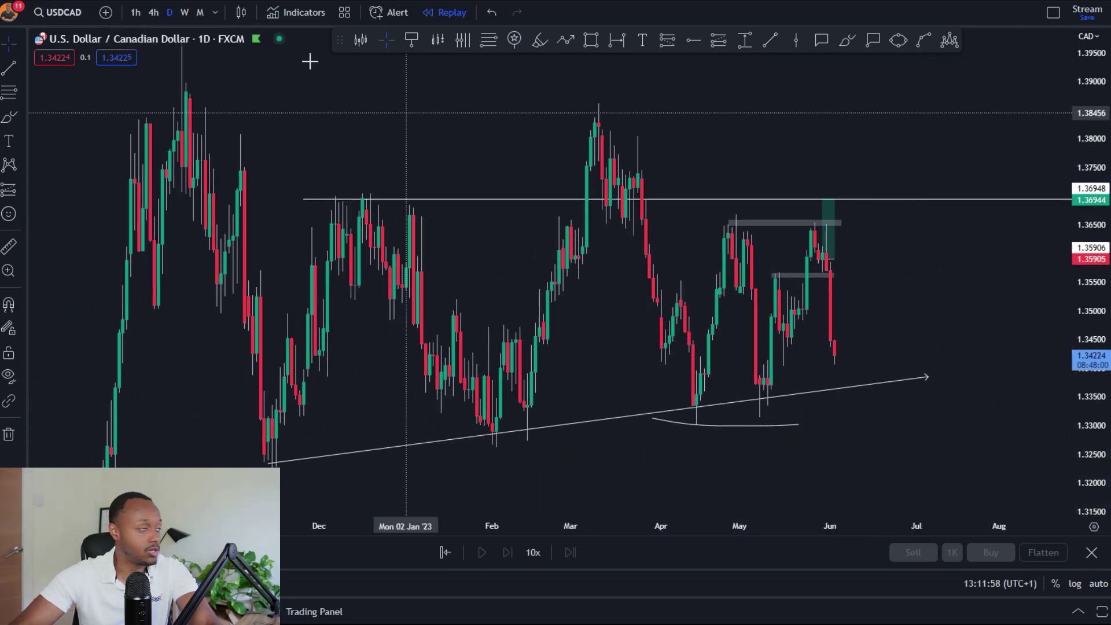
Switch to the 4-hour chart and view the decline towards the long rising trend line
type("4h")
key("Return")
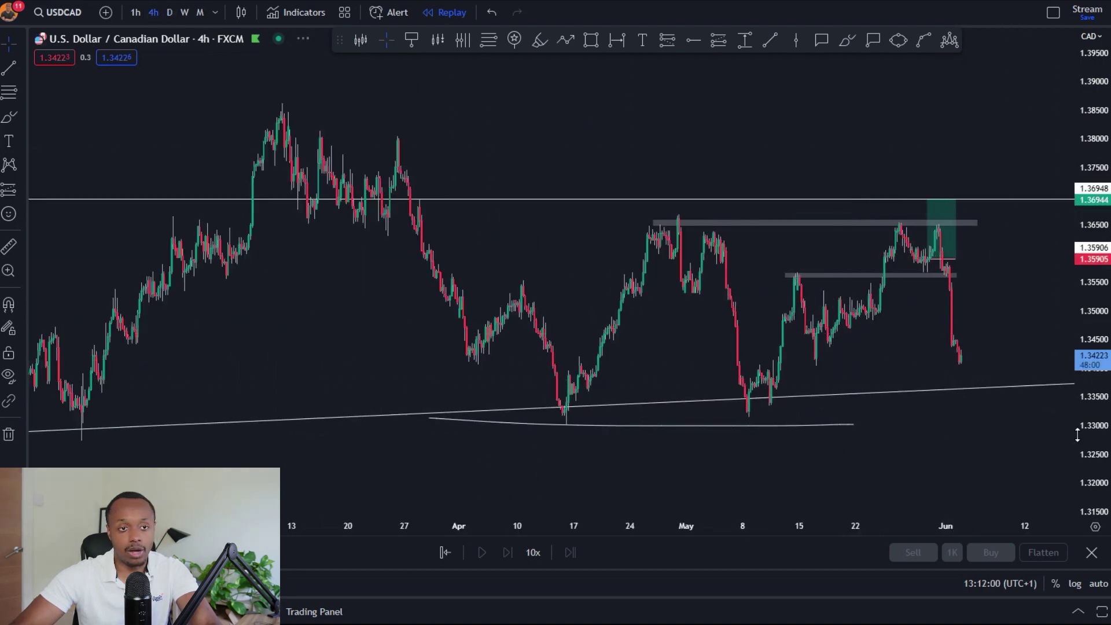
left_click_drag(1031, 319, 994, 290)
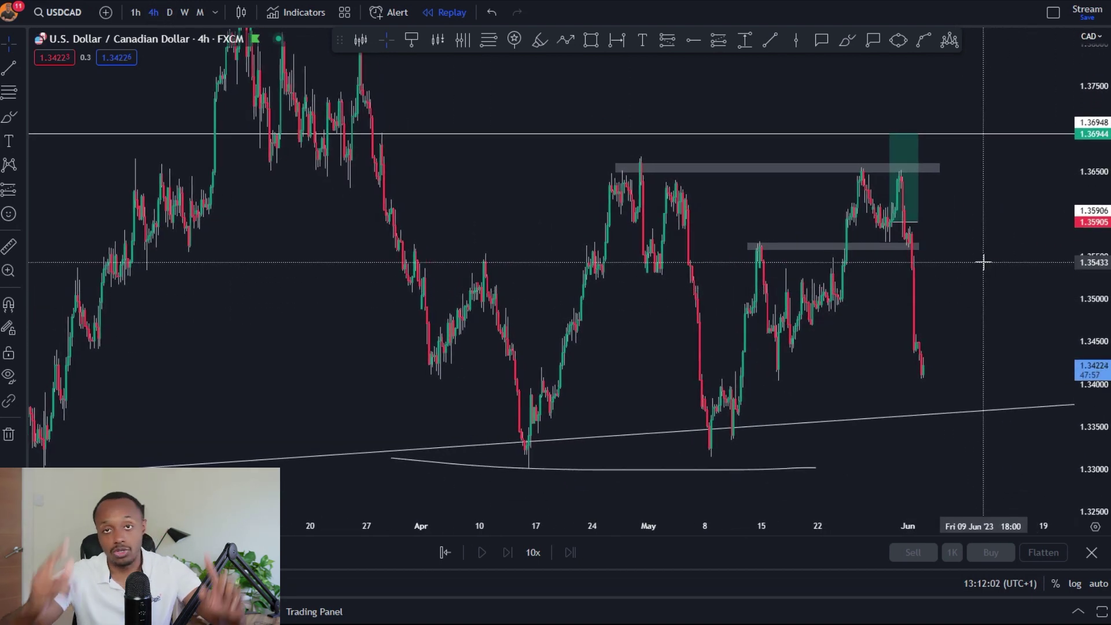